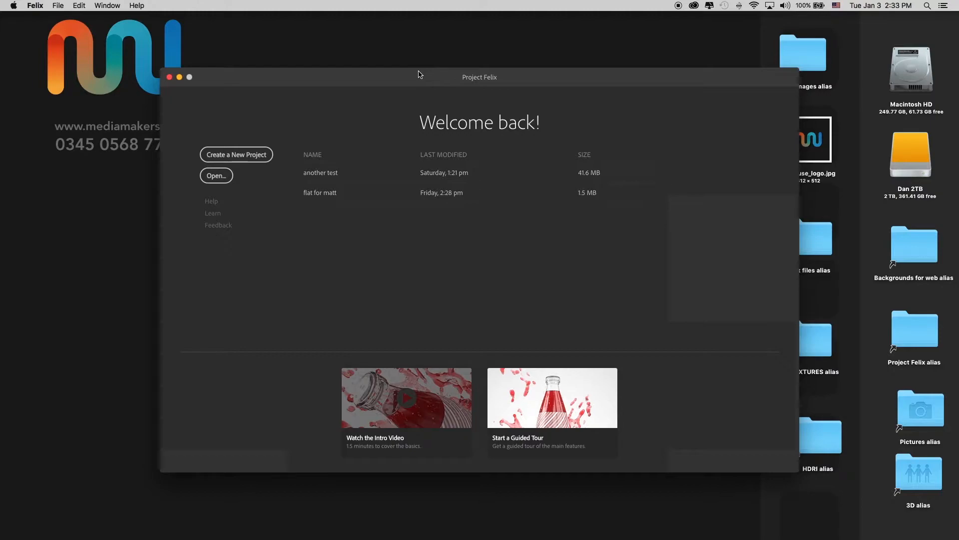
# Step: Create a new project and enlarge its window to fill the screen
pyautogui.click(252, 155)
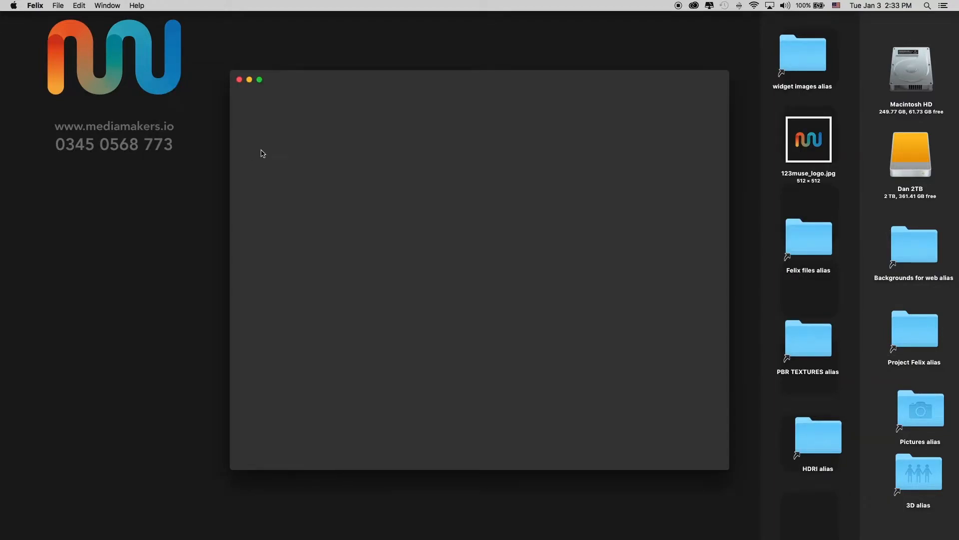
pyautogui.click(258, 80)
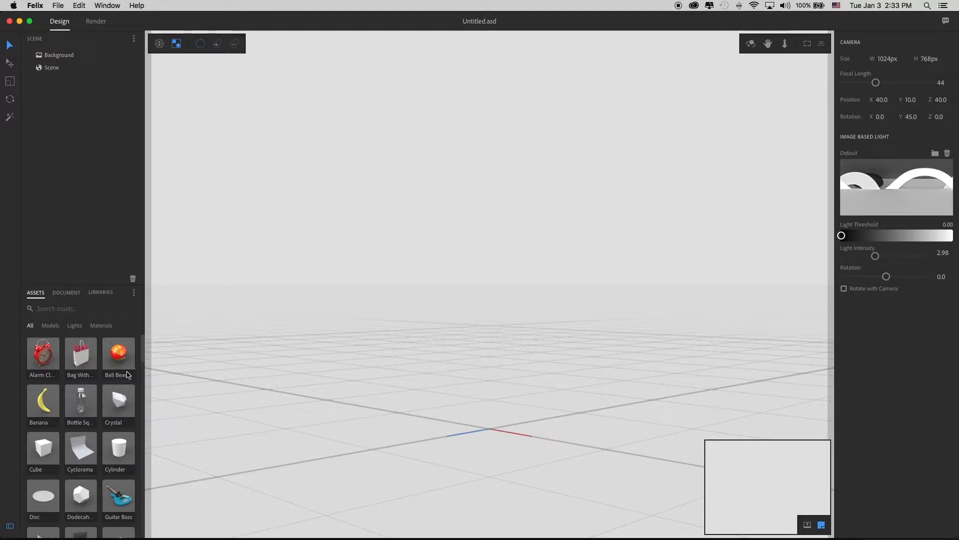
# Step: Use the licensed "Blur cafe with people" image from the 3D library as the scene background
pyautogui.scroll(-10, 127, 375)
pyautogui.click(94, 293)
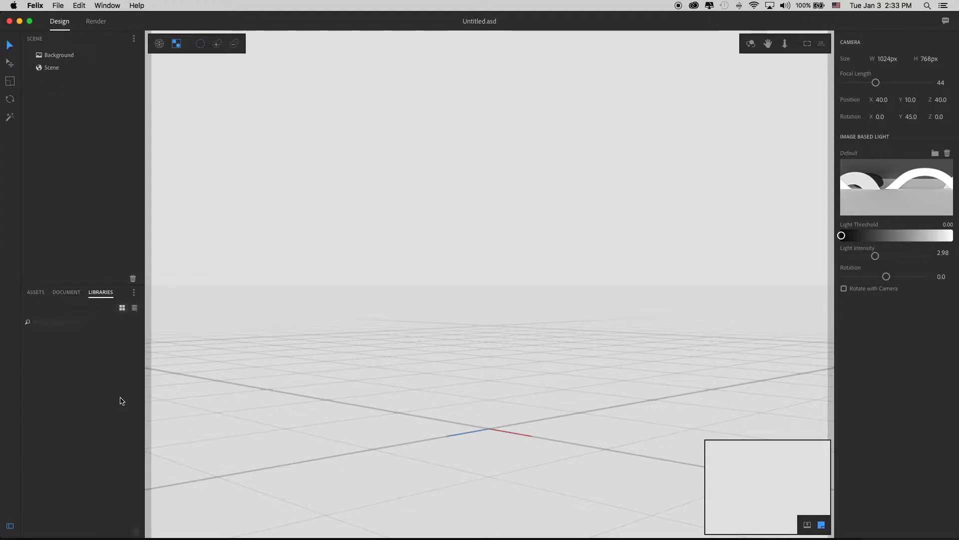
pyautogui.scroll(-15, 123, 400)
pyautogui.scroll(-15, 124, 401)
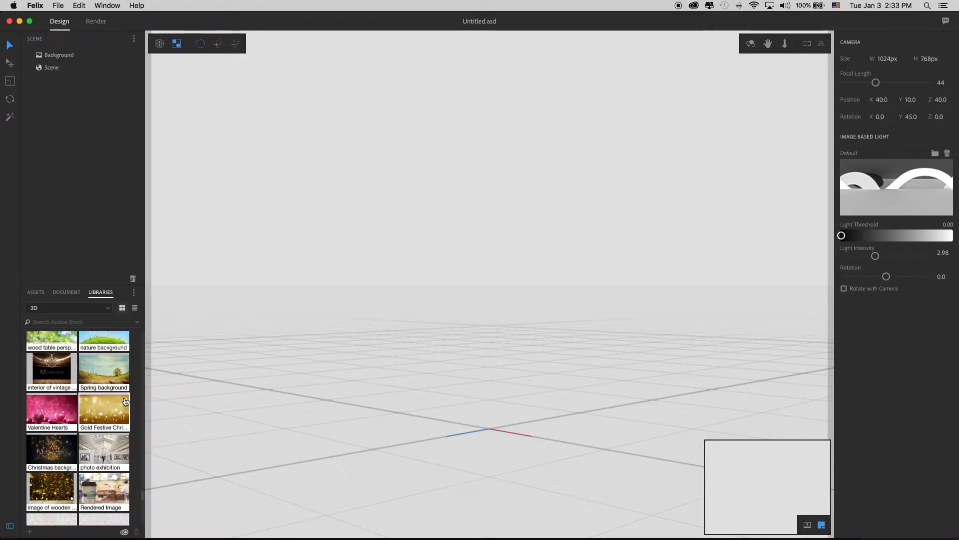
pyautogui.scroll(-1, 120, 419)
pyautogui.scroll(-5, 120, 419)
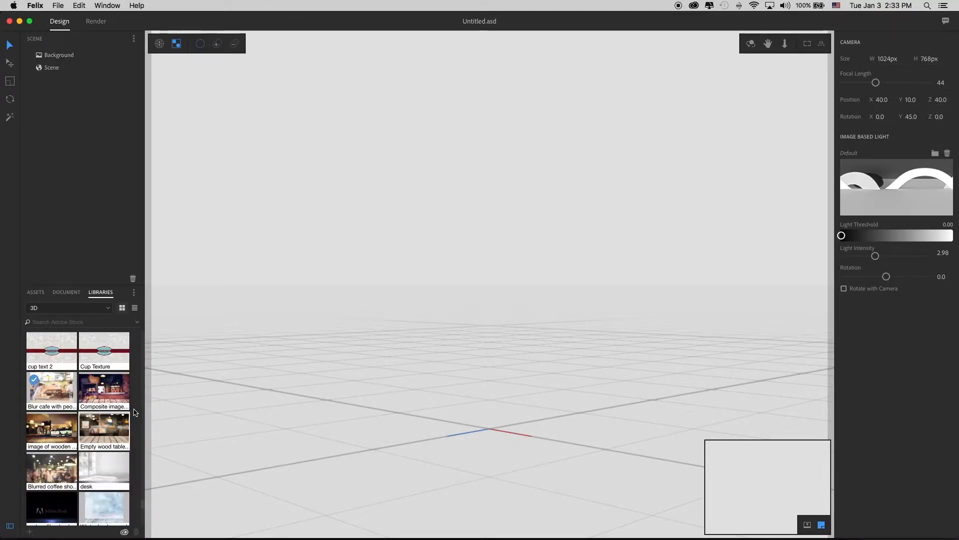
pyautogui.click(60, 401)
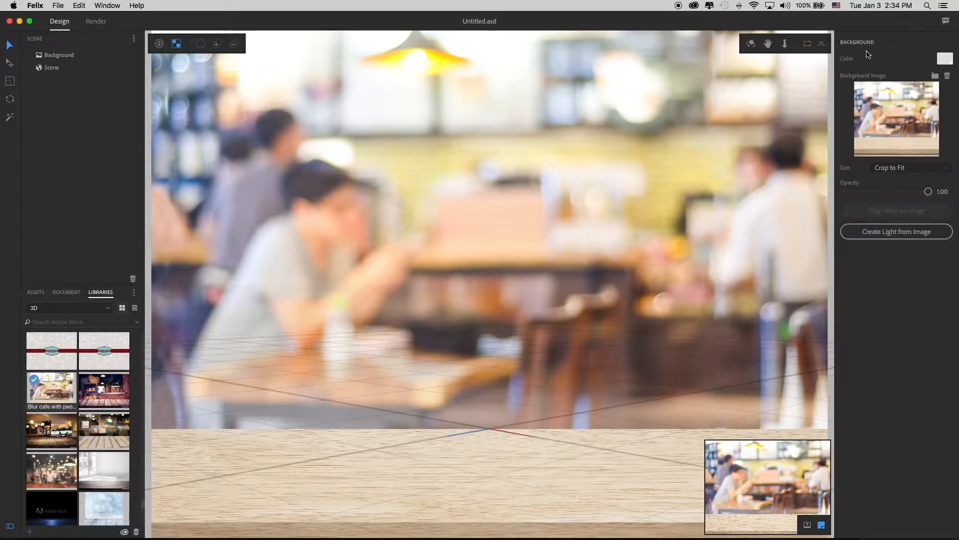
# Step: Orbit the camera to line the ground grid up with the wooden tabletop and create a light from the background image
pyautogui.click(750, 44)
pyautogui.moveTo(505, 345); pyautogui.dragTo(618, 370)
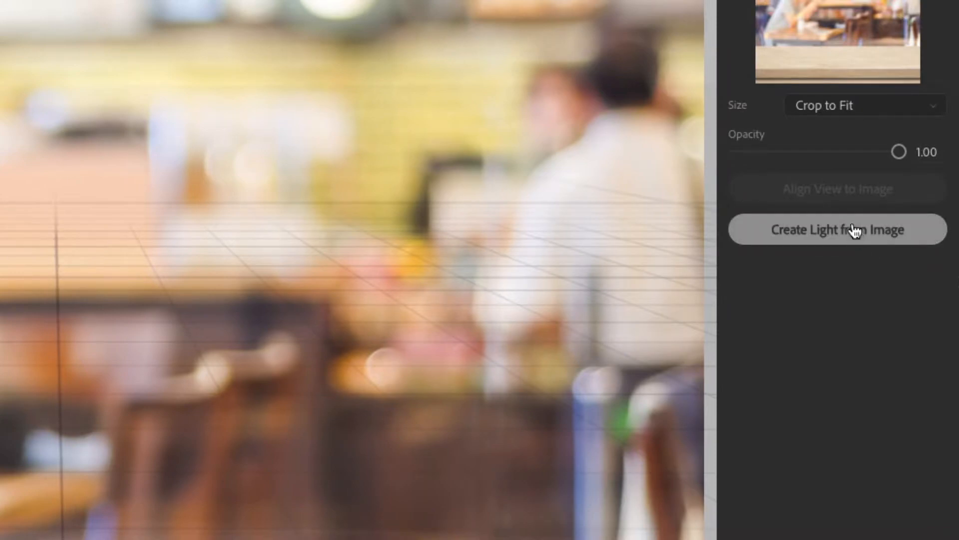
pyautogui.click(856, 235)
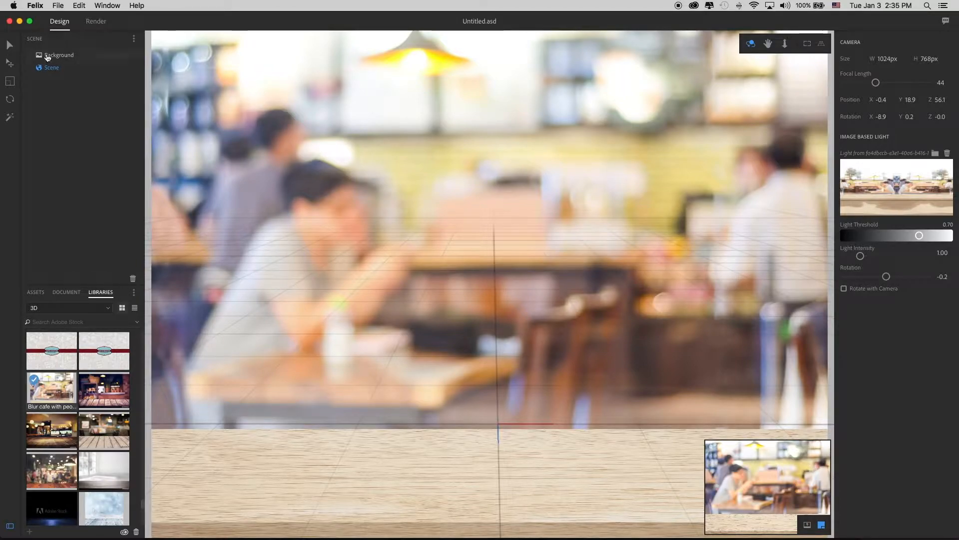
pyautogui.click(85, 56)
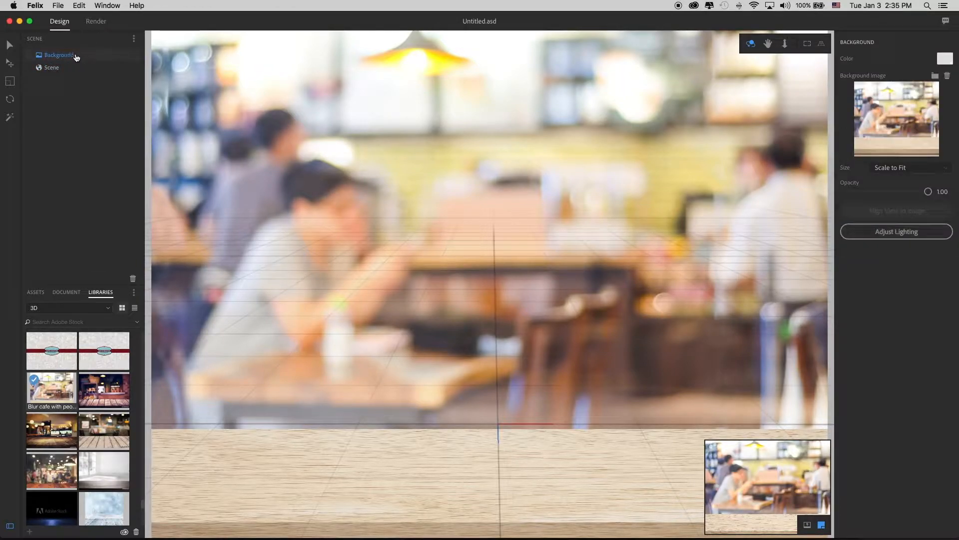
pyautogui.click(70, 70)
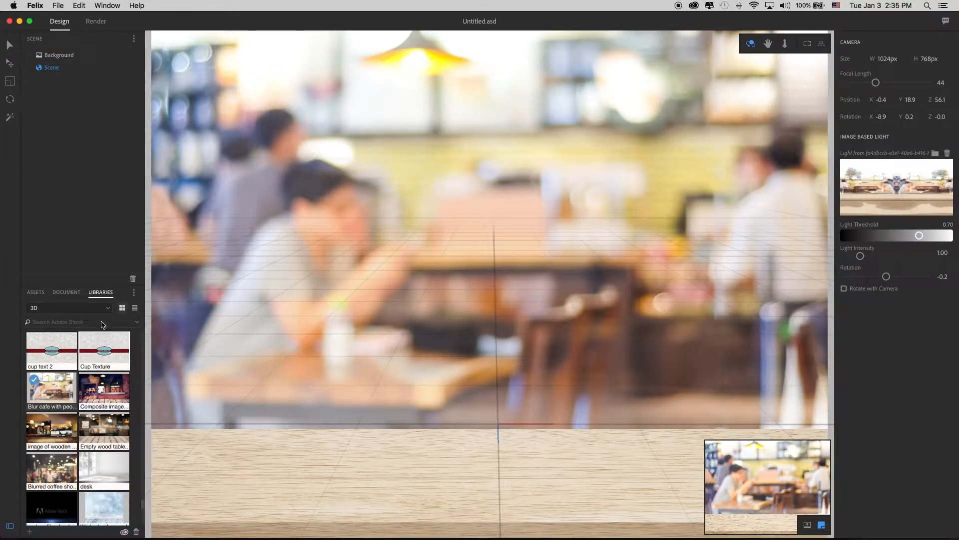
# Step: Find the Coffee Cup with Lid model in the 3D library and place it in the scene
pyautogui.scroll(-10, 136, 349)
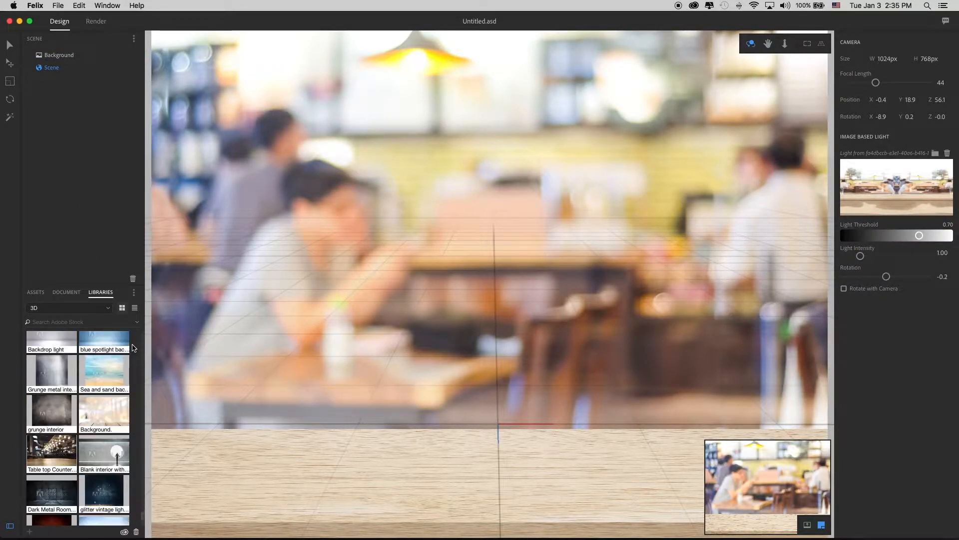
pyautogui.scroll(15, 133, 350)
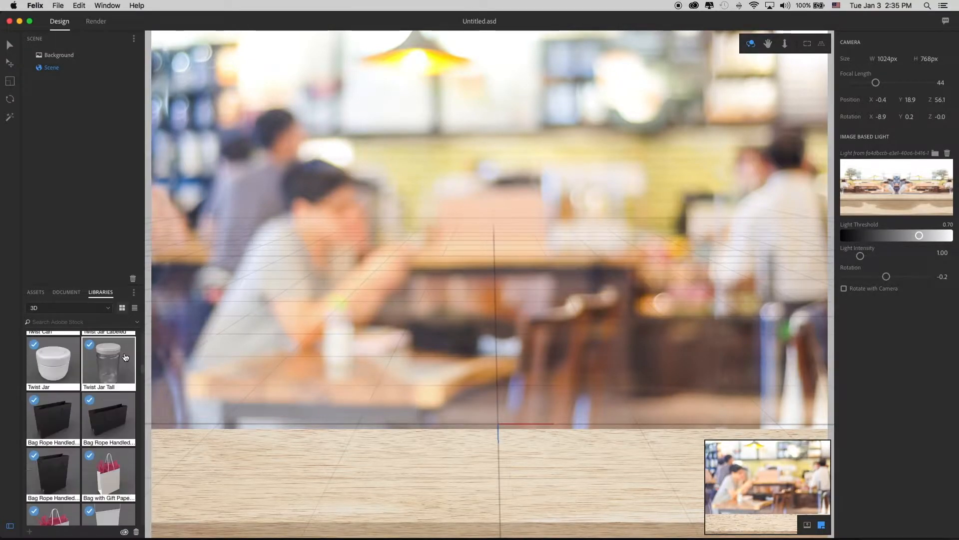
pyautogui.scroll(-3, 125, 356)
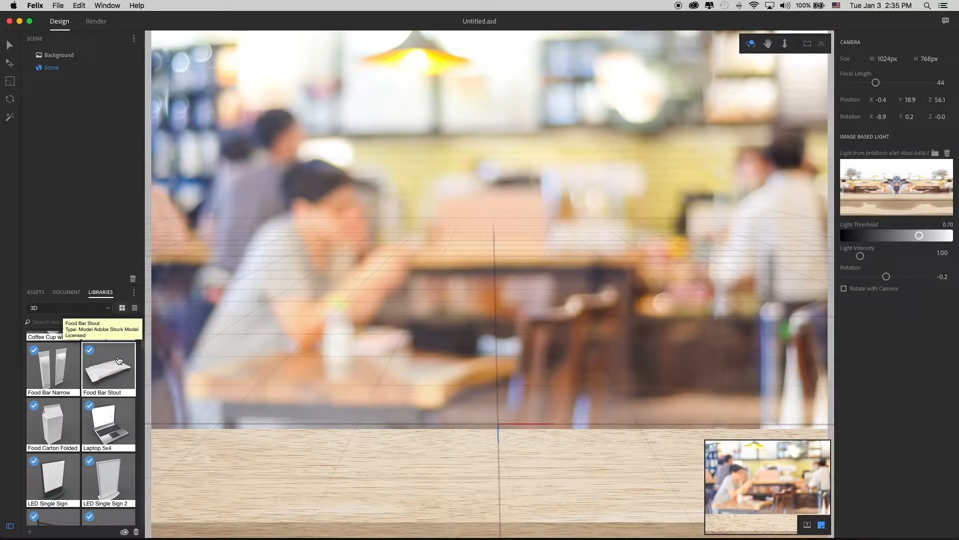
pyautogui.scroll(3, 119, 360)
pyautogui.scroll(2, 120, 360)
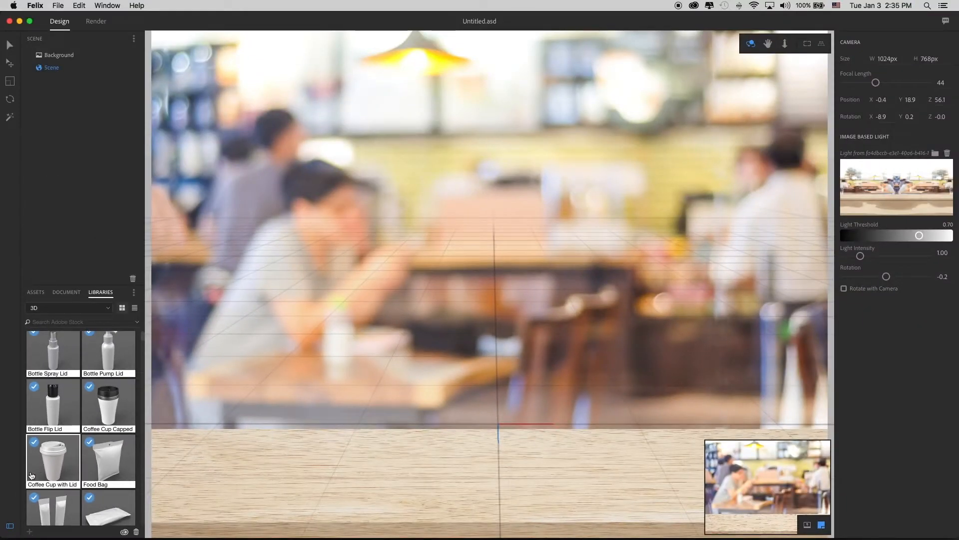
pyautogui.moveTo(55, 466)
pyautogui.mouseDown()
pyautogui.moveTo(322, 454)
pyautogui.moveTo(621, 323)
pyautogui.moveTo(494, 438)
pyautogui.moveTo(543, 427)
pyautogui.mouseUp()
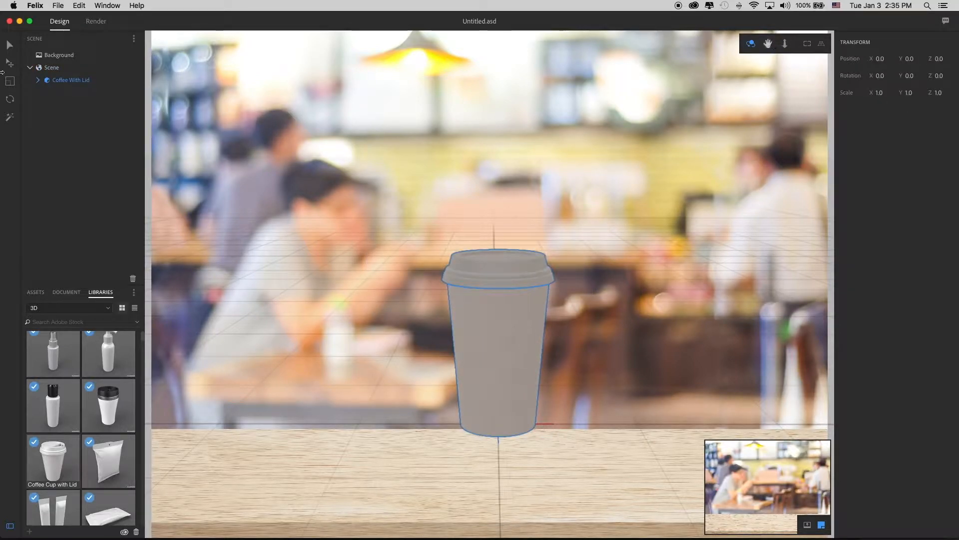
# Step: Move the coffee cup forward to about Z 11.0 and sideways to about X -12.4 on the tabletop
pyautogui.click(9, 63)
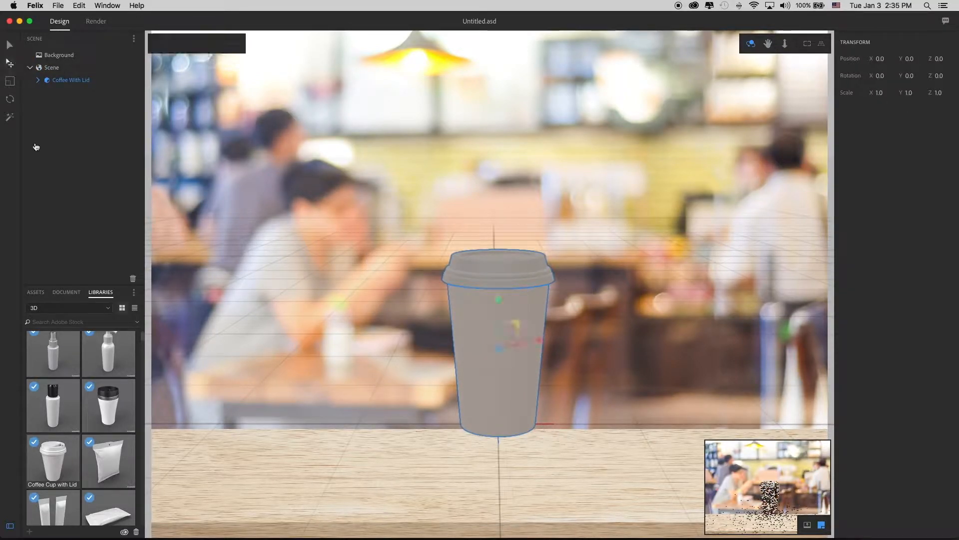
pyautogui.moveTo(496, 343); pyautogui.dragTo(490, 393)
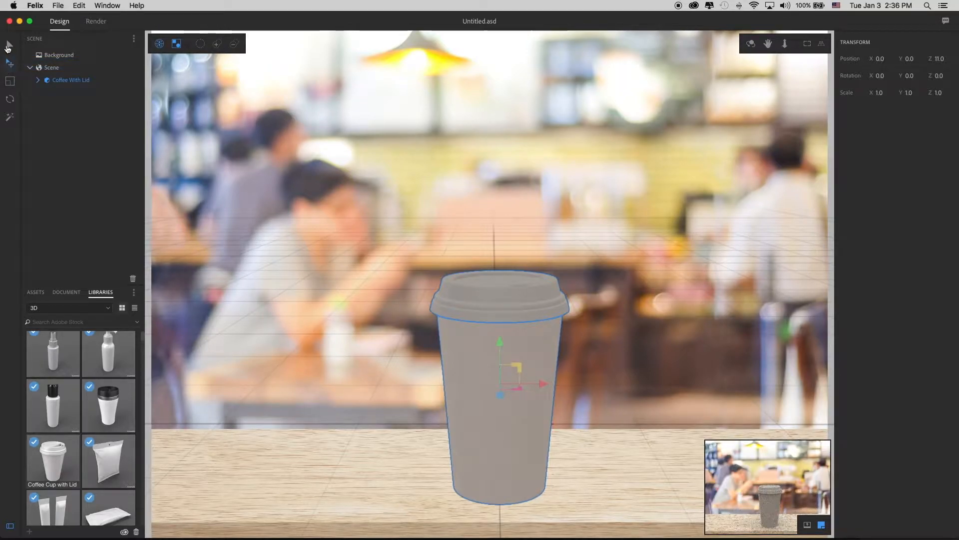
pyautogui.moveTo(542, 384); pyautogui.dragTo(327, 382)
# Step: Scale the coffee cup uniformly to about 1.6
pyautogui.click(9, 82)
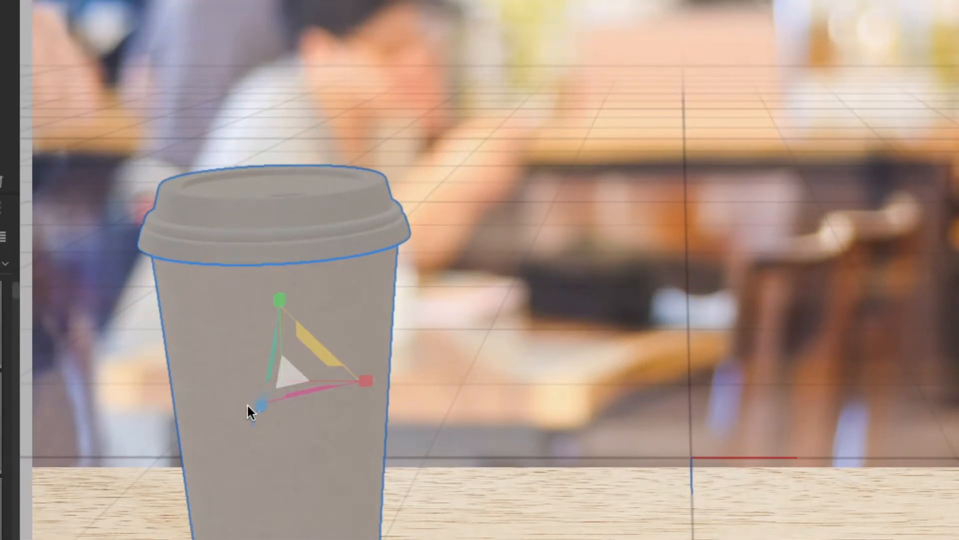
pyautogui.scroll(-3, 297, 369)
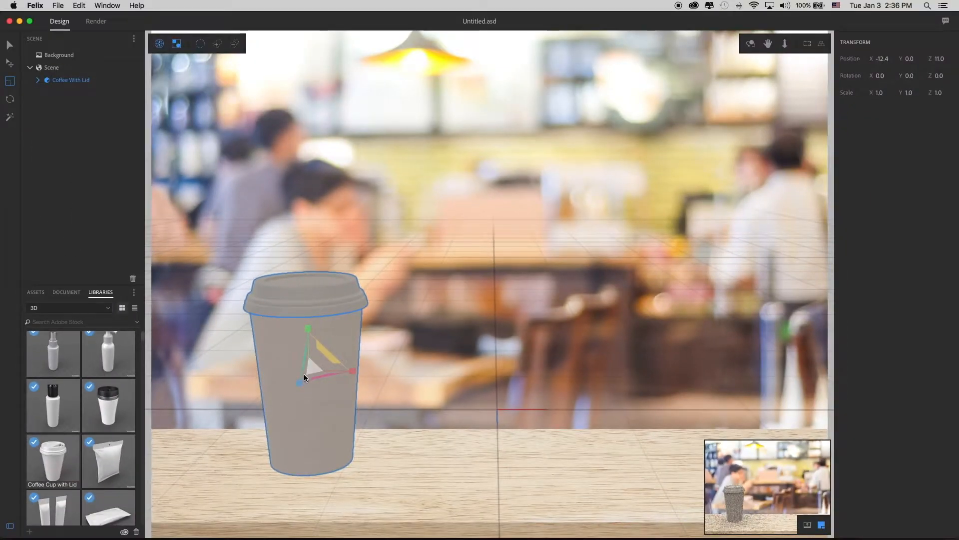
pyautogui.moveTo(316, 374); pyautogui.dragTo(350, 174)
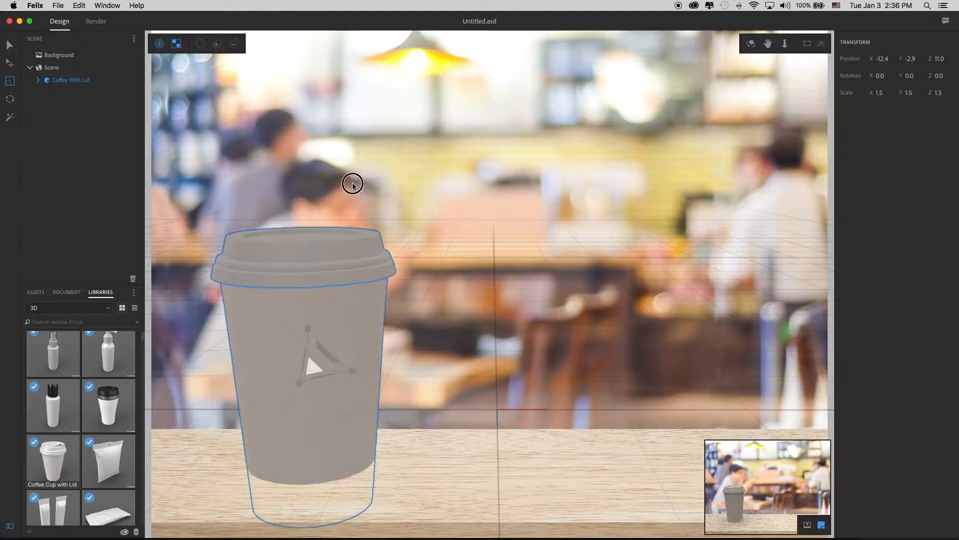
pyautogui.moveTo(355, 178); pyautogui.dragTo(362, 154)
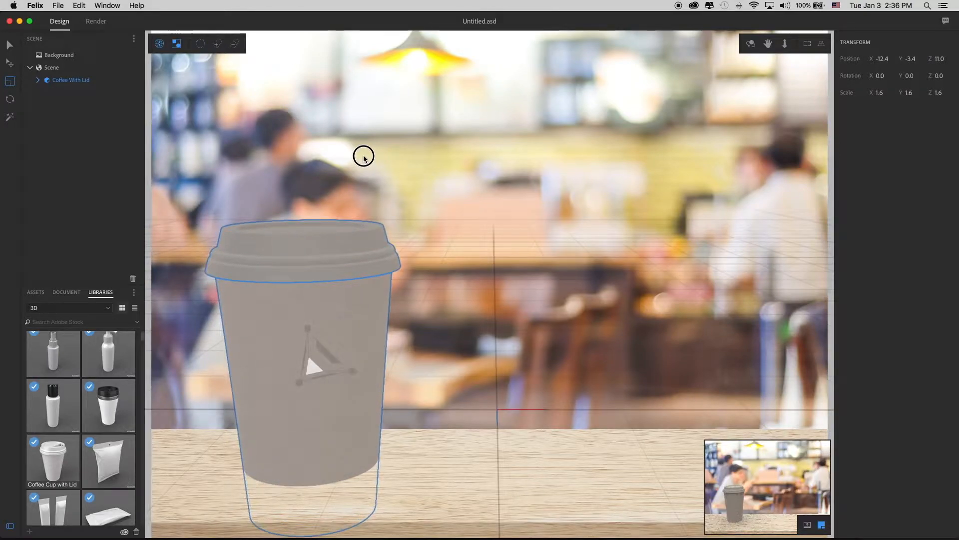
# Step: Raise the coffee cup to about Y 0.3 and check its contact with the table in the full-size render preview
pyautogui.click(9, 63)
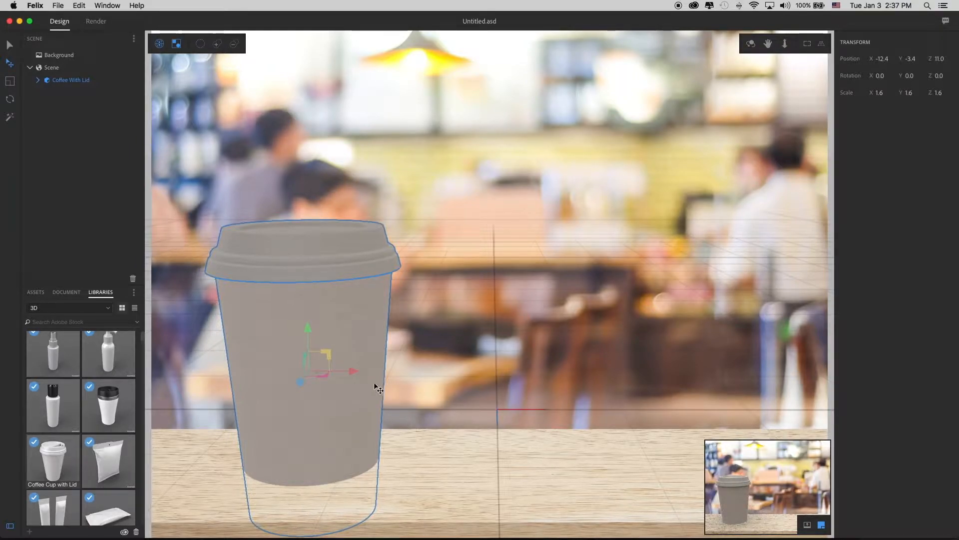
pyautogui.moveTo(307, 327); pyautogui.dragTo(303, 272)
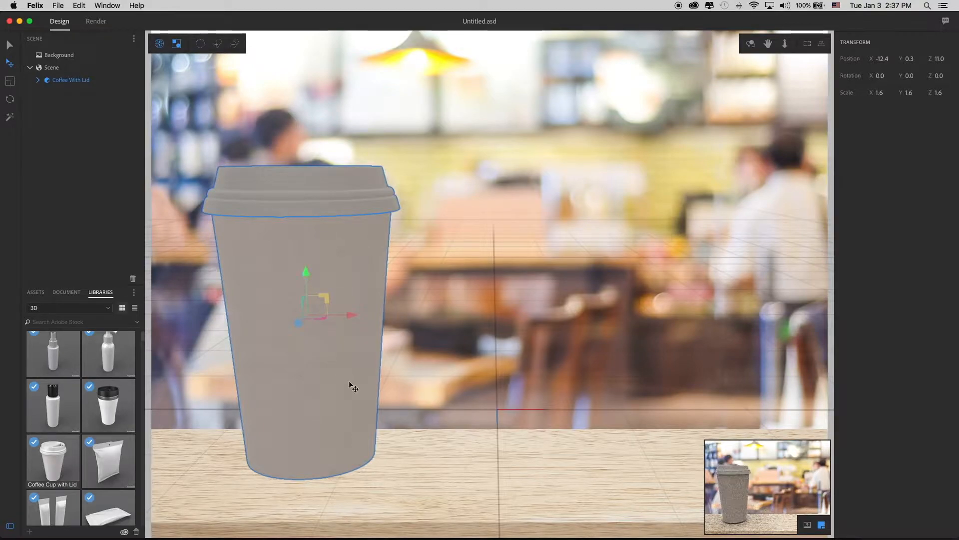
pyautogui.click(807, 526)
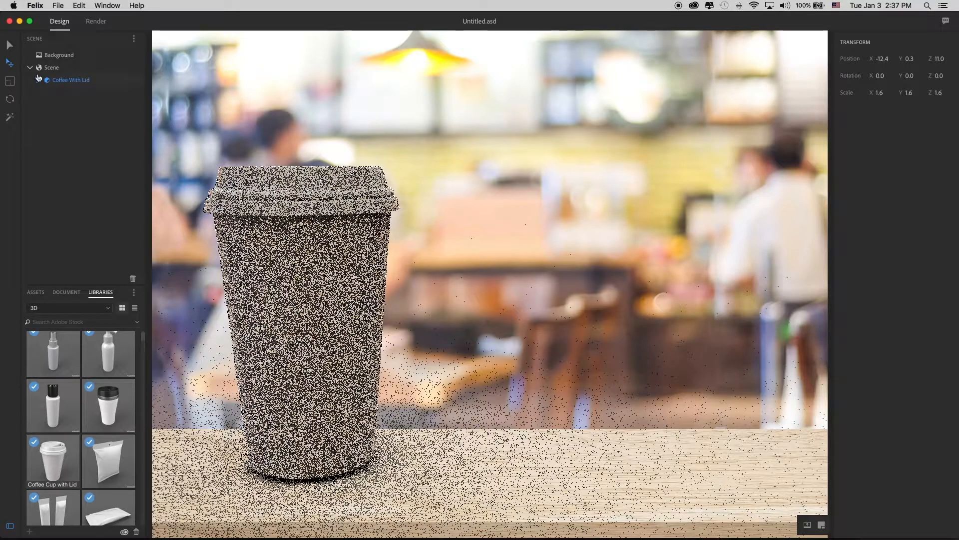
pyautogui.click(807, 525)
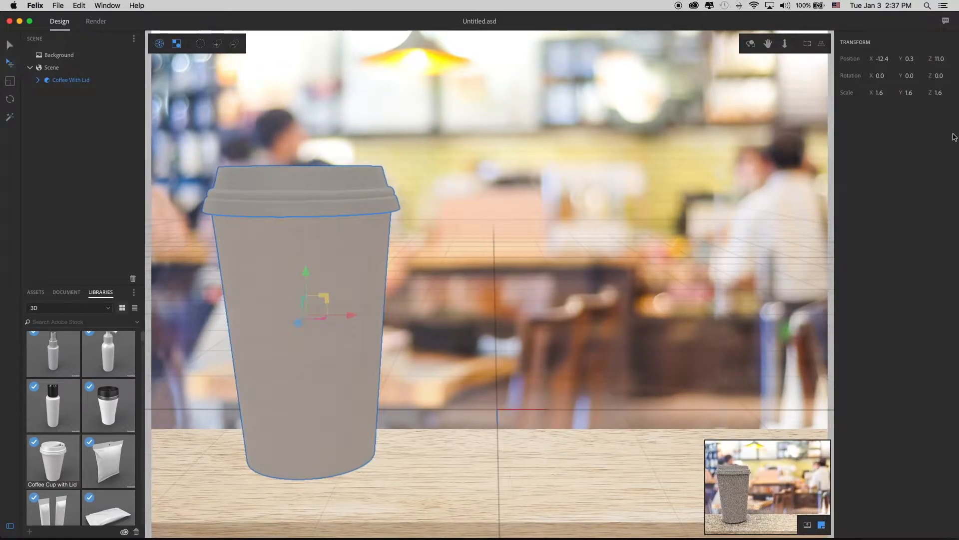
# Step: Set the coffee cup's Y position to 0 and check its base in the full-size render preview
pyautogui.click(916, 59)
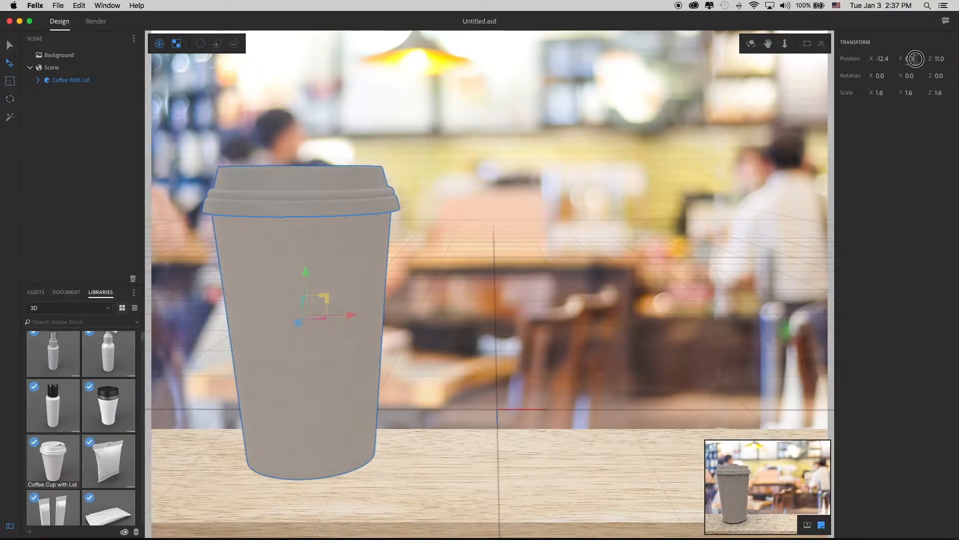
pyautogui.moveTo(917, 58); pyautogui.dragTo(907, 58)
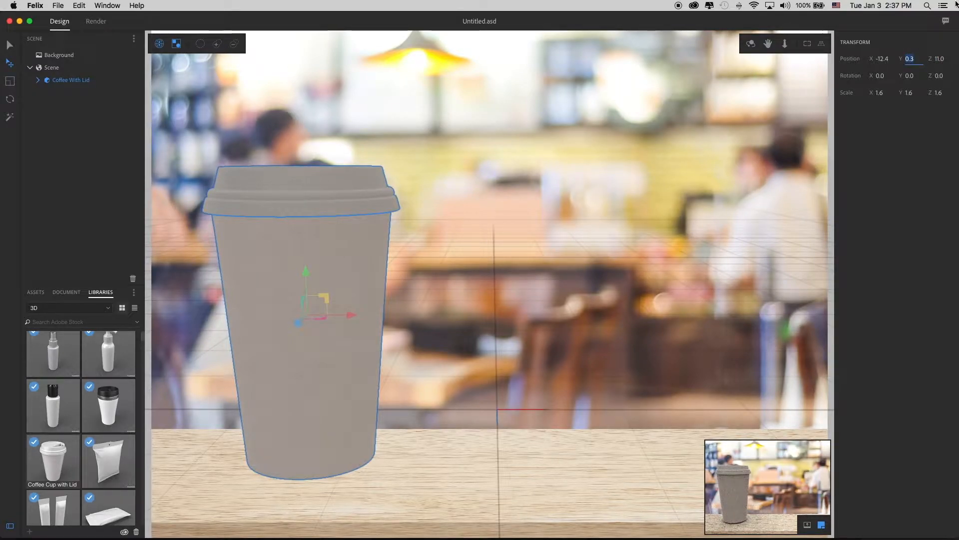
pyautogui.press('Return')
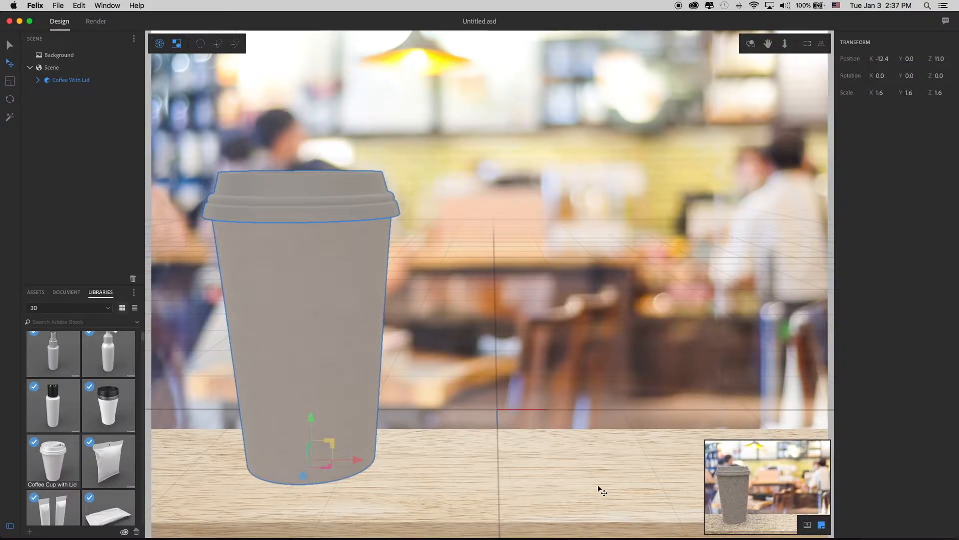
pyautogui.click(807, 525)
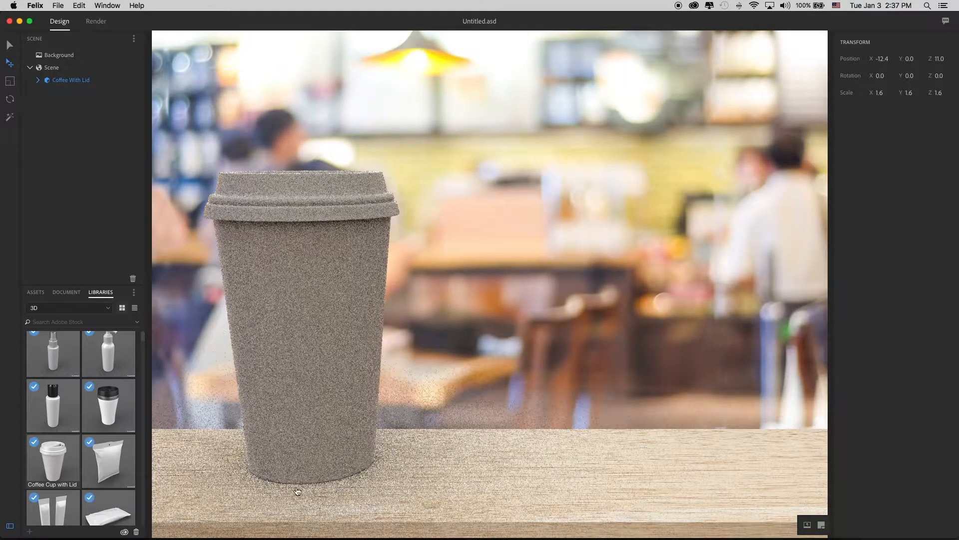
pyautogui.click(820, 525)
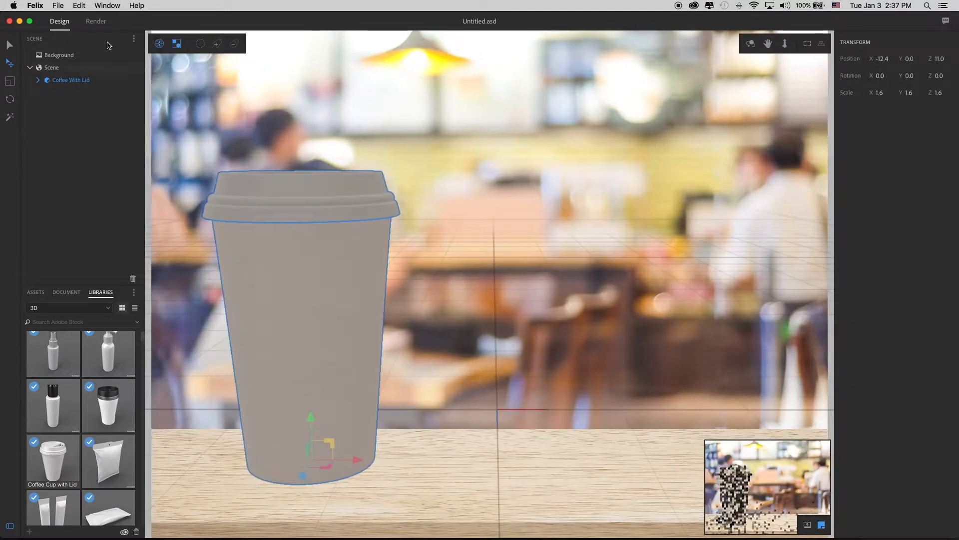
# Step: Set the coffee cup's Y position to 0.1
pyautogui.moveTo(917, 59); pyautogui.dragTo(897, 56)
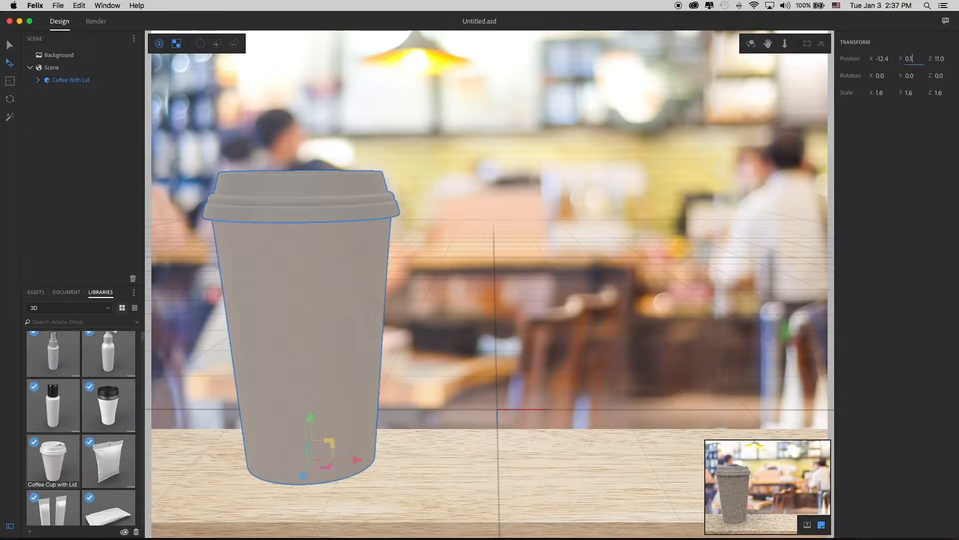
pyautogui.write('0.1')
pyautogui.press('Return')
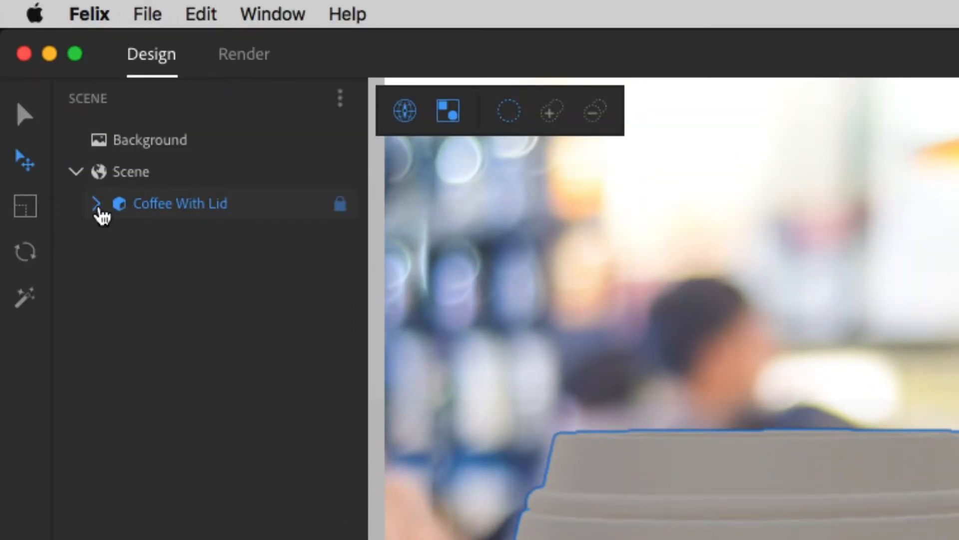
# Step: Expand the Coffee With Lid model down to its cup and lid materials and select the lid's material
pyautogui.click(96, 205)
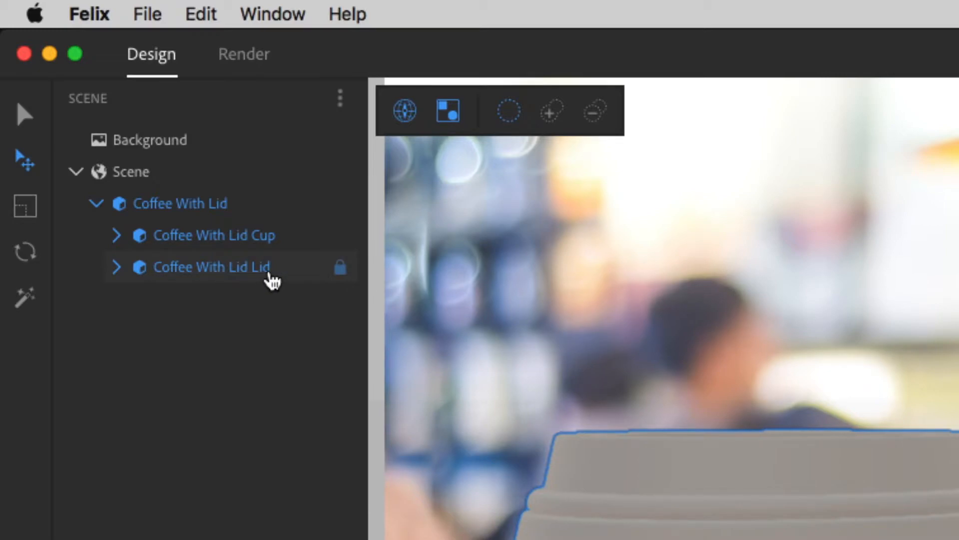
pyautogui.click(115, 237)
pyautogui.click(117, 300)
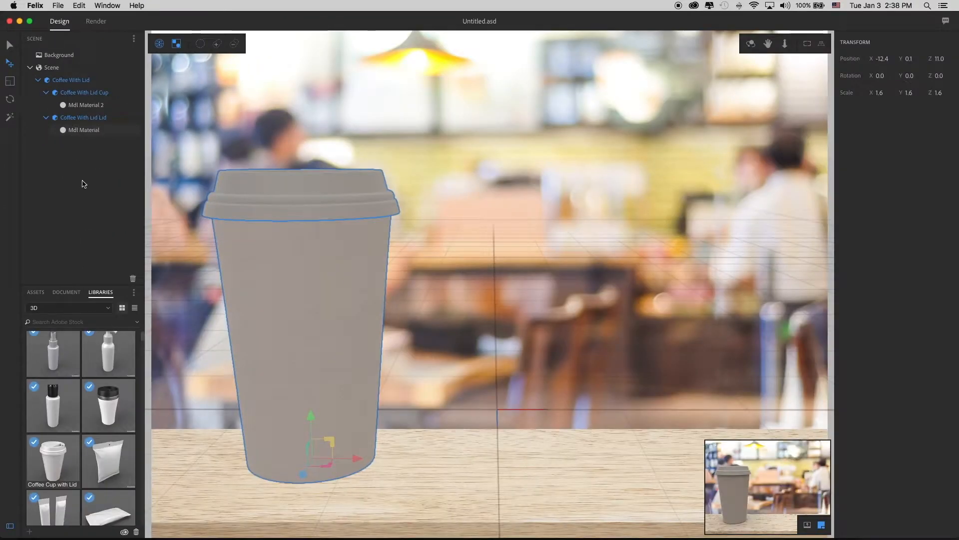
pyautogui.click(86, 132)
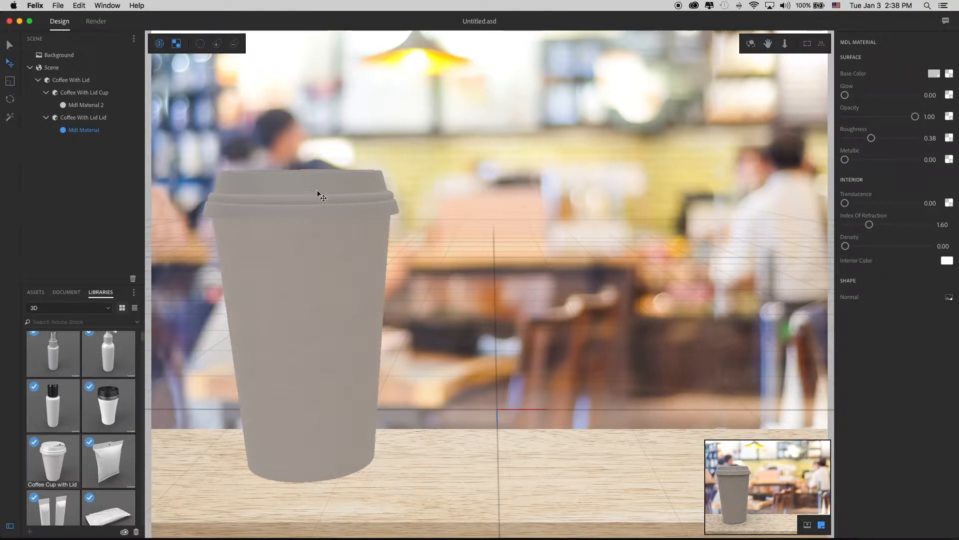
# Step: Select the material of the coffee cup's body and show its base color texture map settings
pyautogui.click(91, 106)
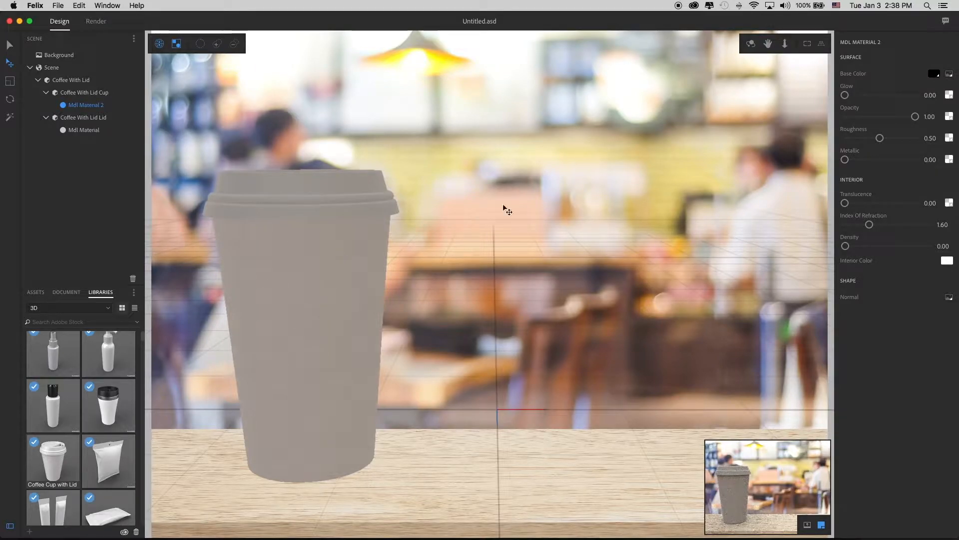
pyautogui.click(949, 74)
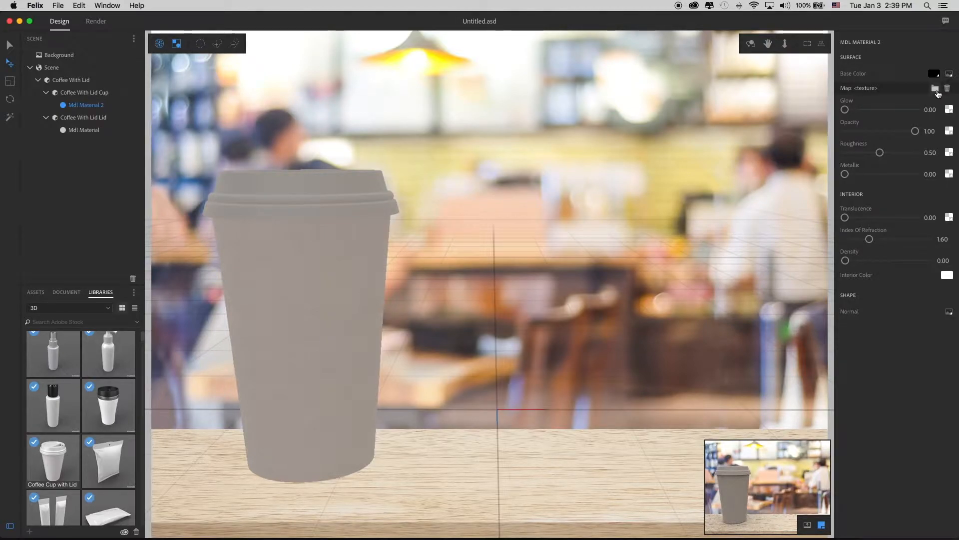
# Step: Open CupTexture.psd from the Project Felix folder in Photoshop and examine the wraparound cup artwork closely and as a whole
pyautogui.click(19, 21)
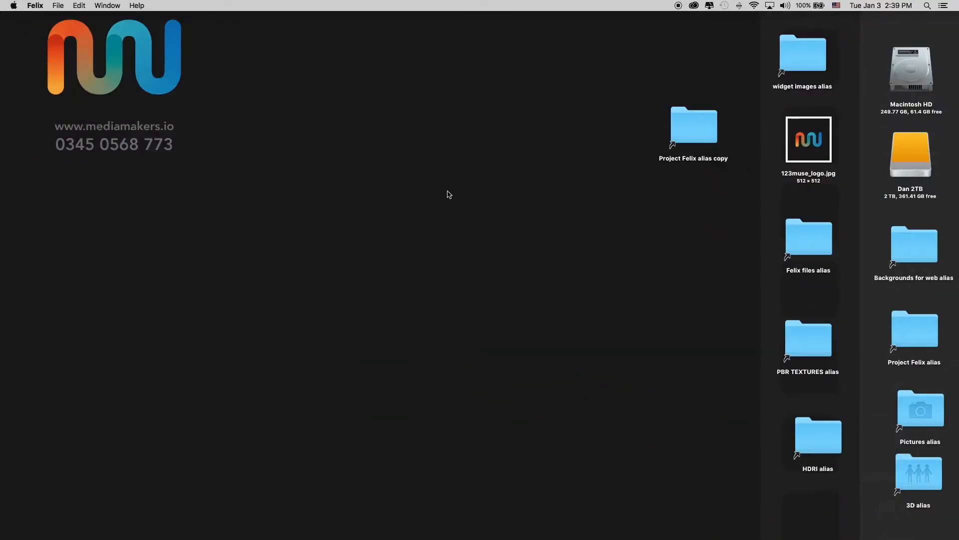
pyautogui.doubleClick(705, 137)
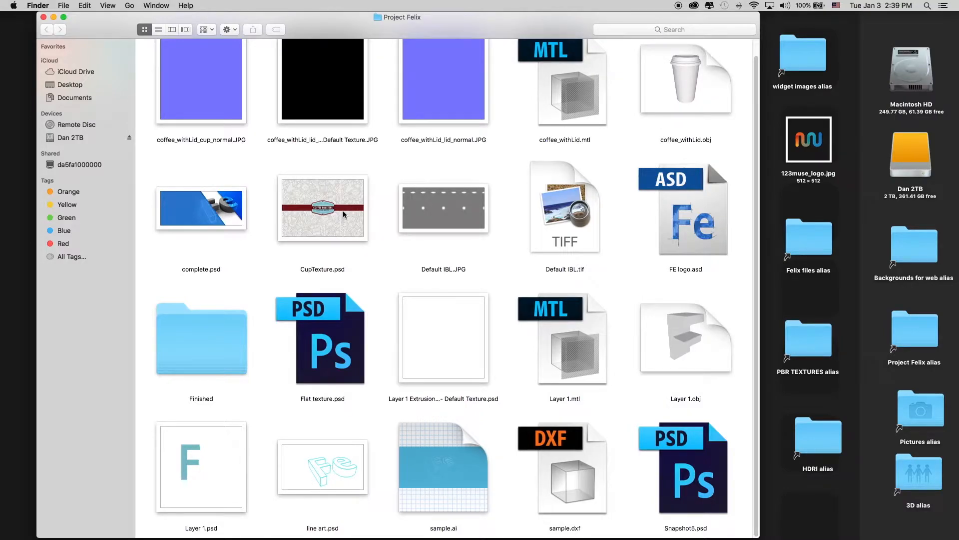
pyautogui.click(342, 210)
pyautogui.doubleClick(343, 210)
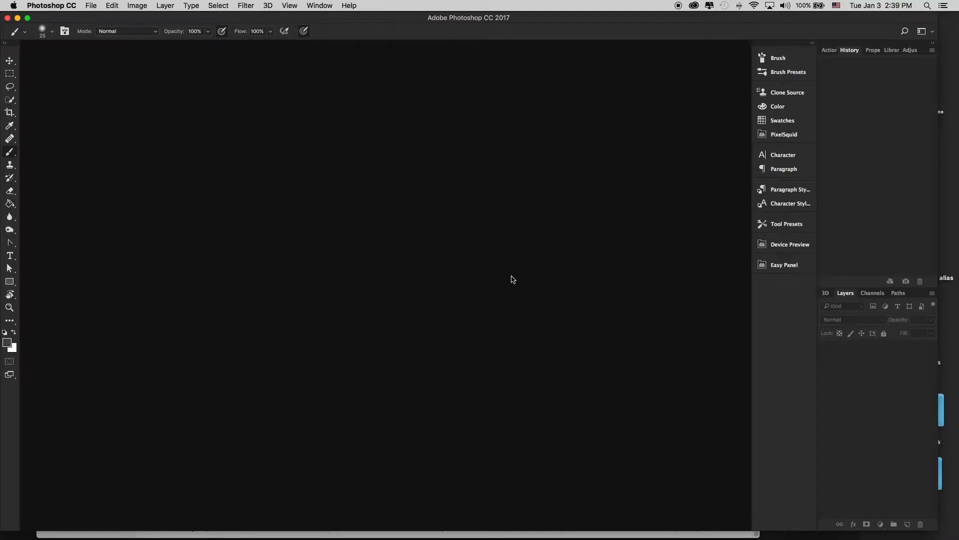
pyautogui.scroll(-2, 357, 324)
pyautogui.scroll(5, 357, 324)
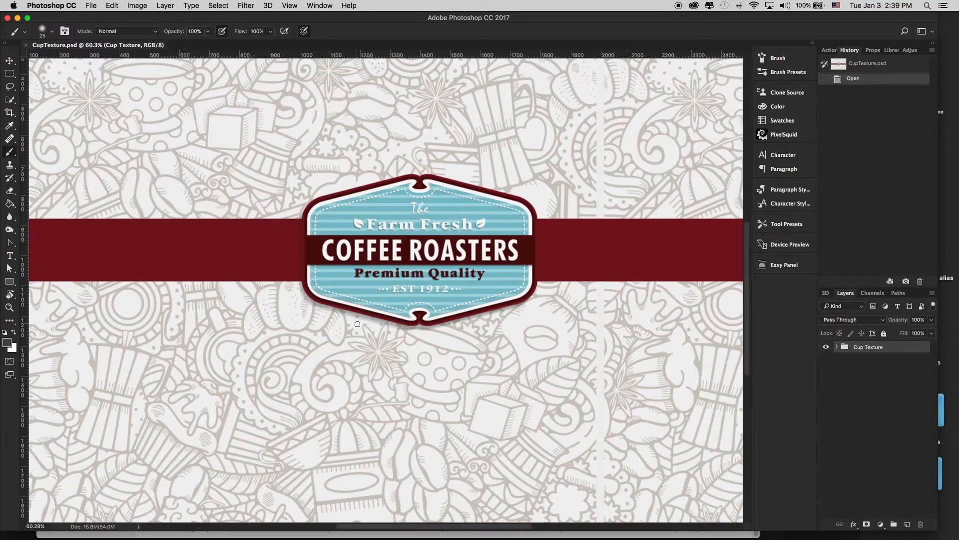
pyautogui.scroll(6, 499, 250)
pyautogui.scroll(-10, 480, 247)
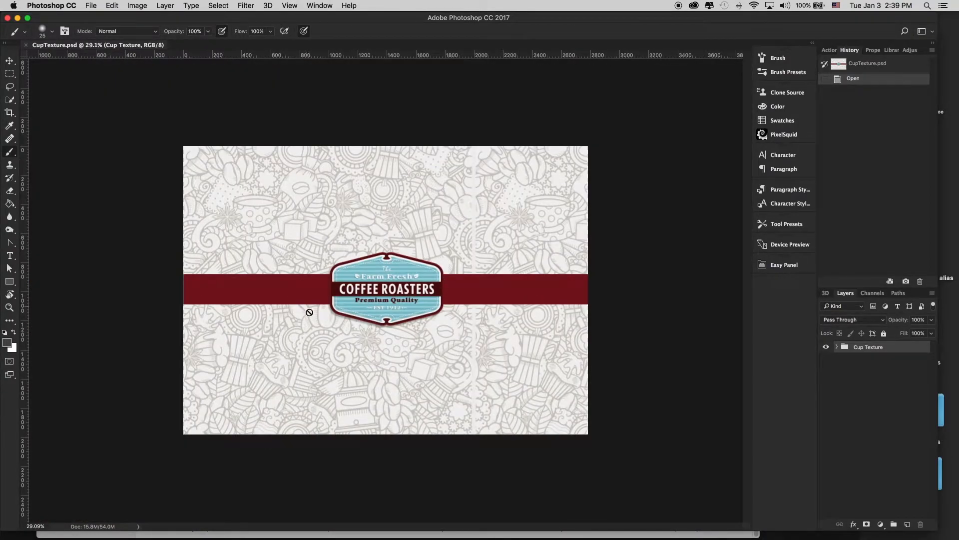
# Step: Export the cup artwork to the Desktop as CupTexture.jpg
pyautogui.click(90, 5)
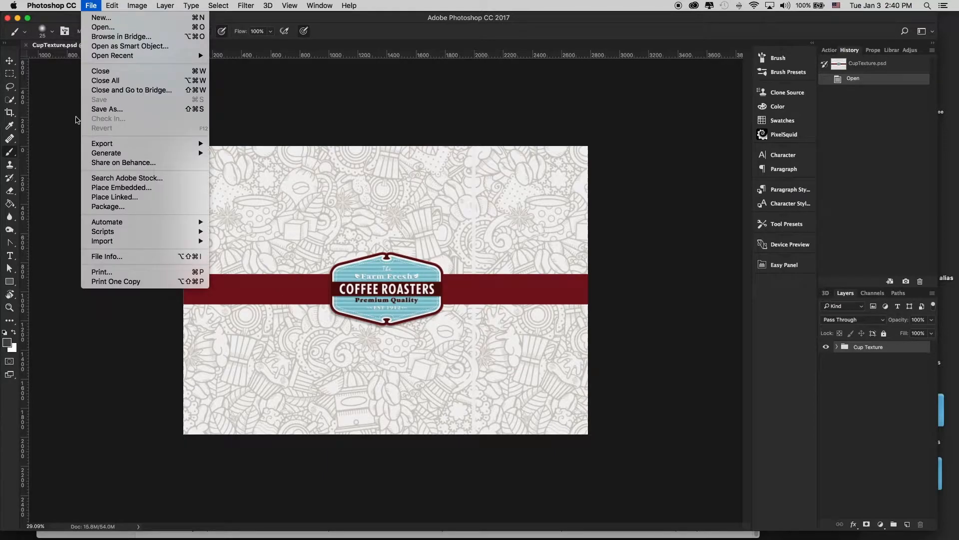
pyautogui.moveTo(150, 143)
pyautogui.click(312, 144)
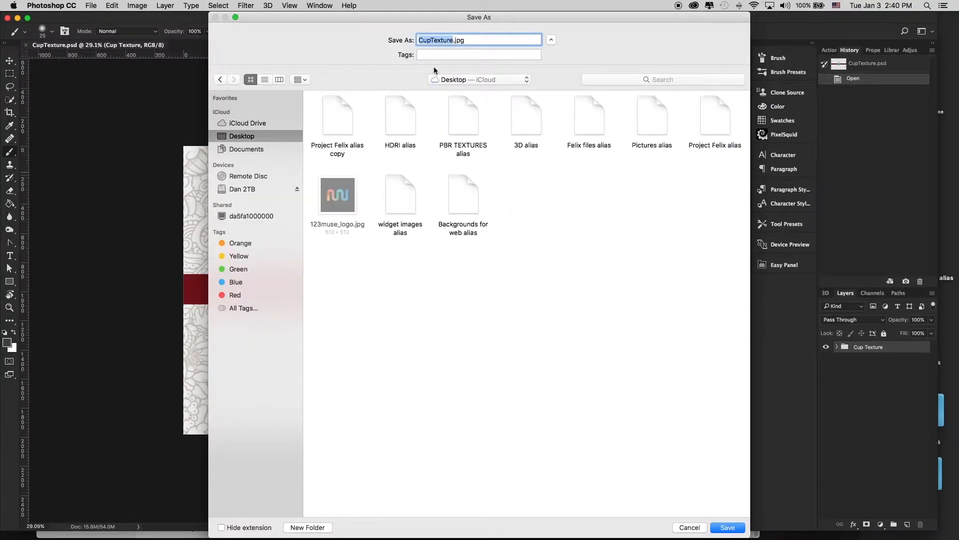
pyautogui.click(727, 527)
# Step: Leave Photoshop and close the Project Felix folder window
pyautogui.click(56, 4)
pyautogui.click(75, 106)
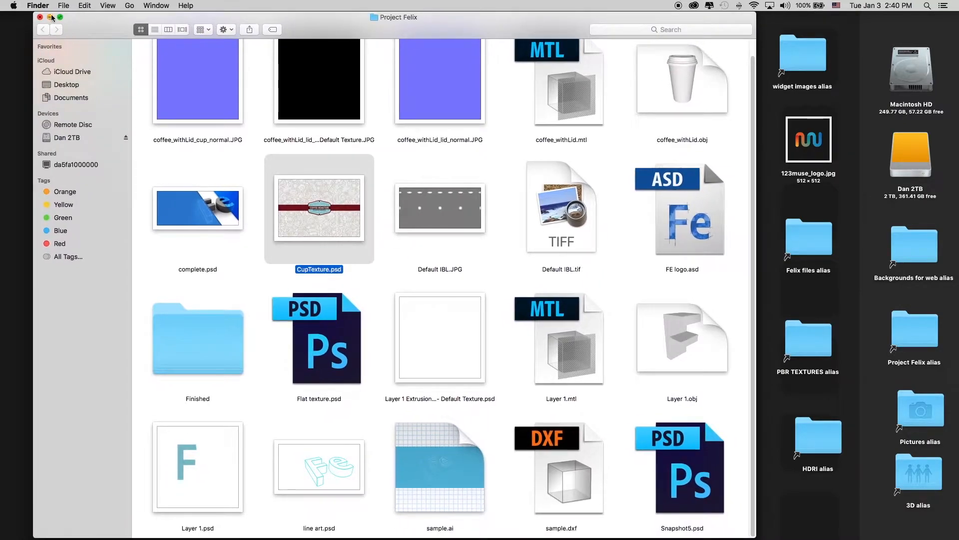
pyautogui.click(41, 17)
# Step: Move the Project Felix alias copy folder aside on the desktop and switch back to the minimized Felix scene
pyautogui.moveTo(695, 127); pyautogui.dragTo(730, 73)
pyautogui.click(619, 348)
pyautogui.moveTo(645, 538)
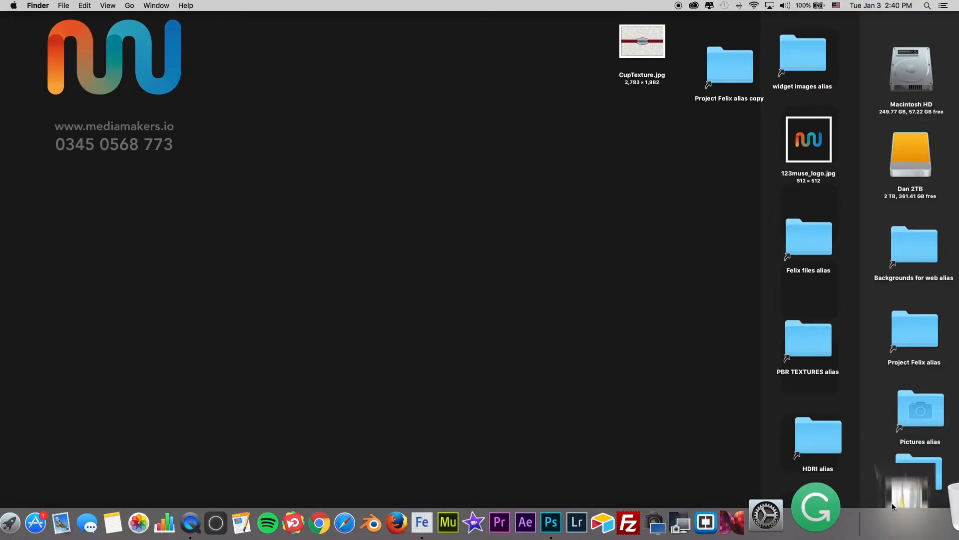
pyautogui.click(892, 503)
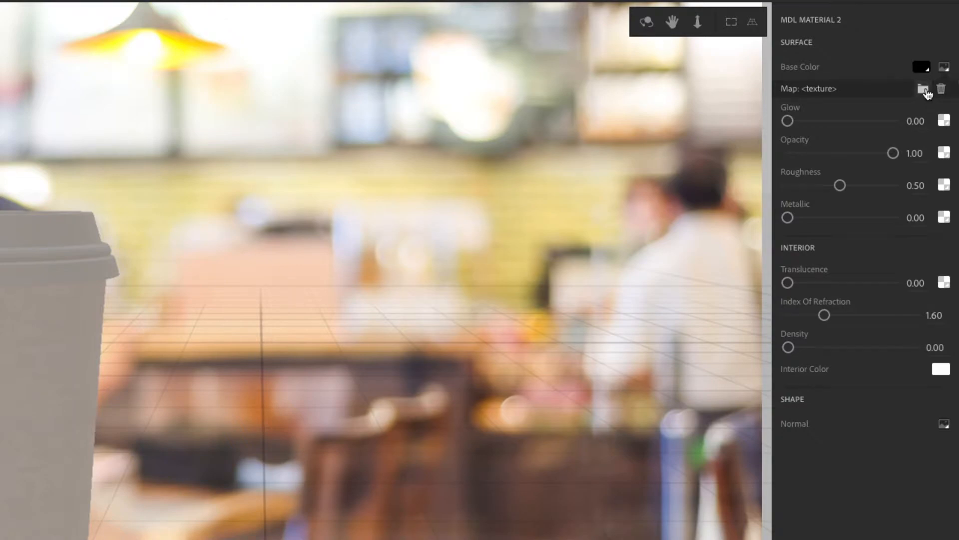
# Step: Load CupTexture.jpg from the Desktop as the base color map of the cup's body material
pyautogui.click(941, 88)
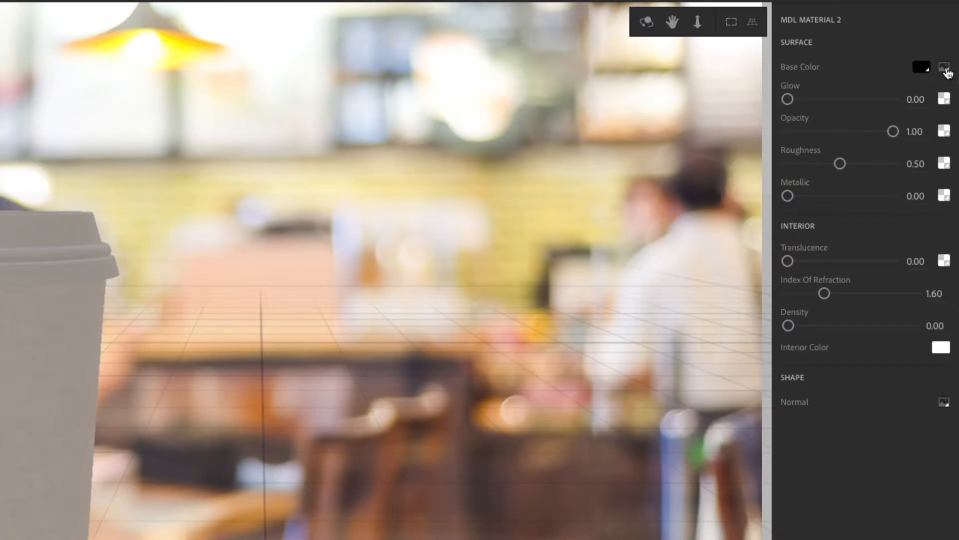
pyautogui.click(944, 69)
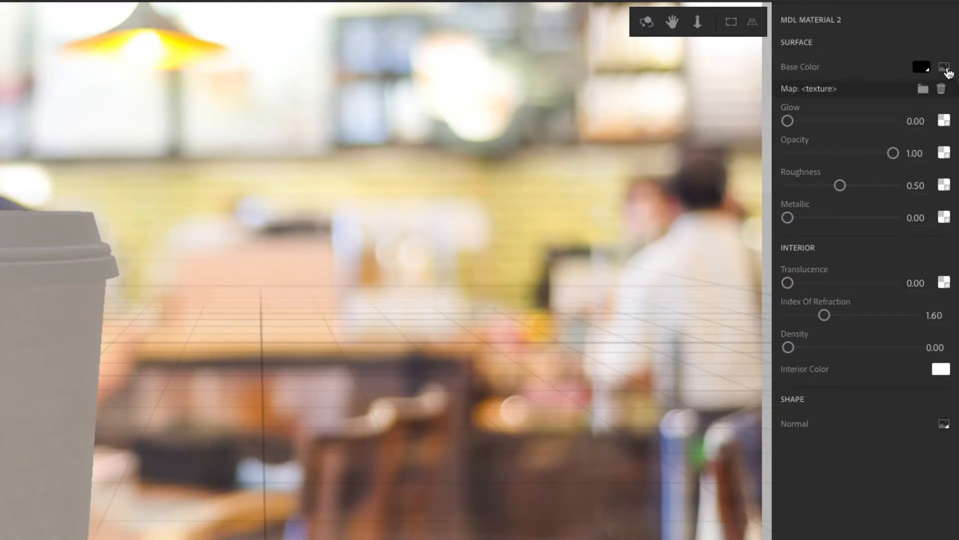
pyautogui.click(923, 90)
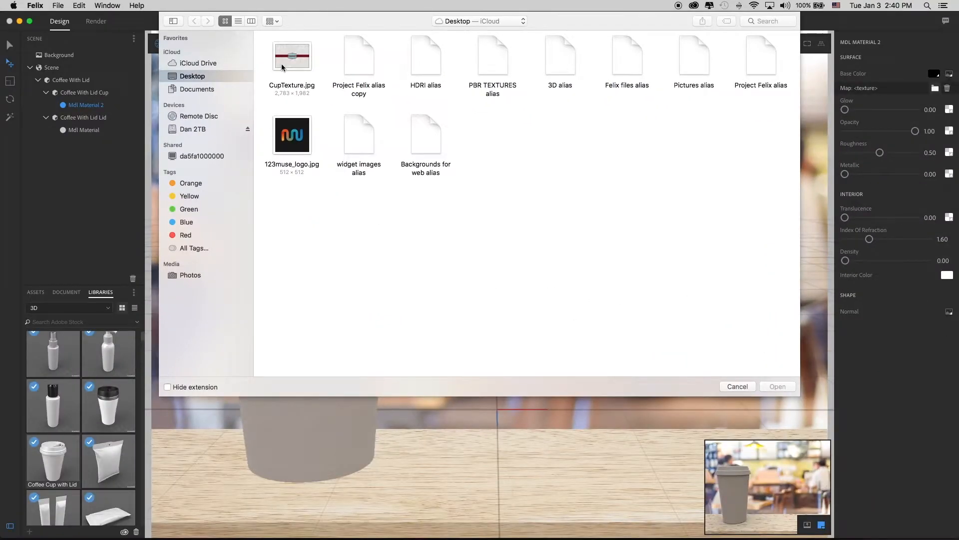
pyautogui.doubleClick(282, 68)
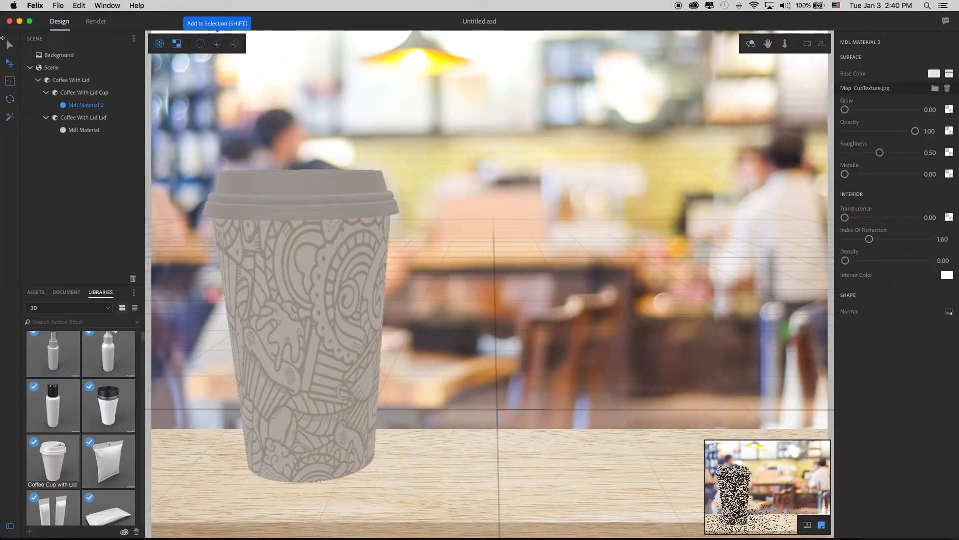
# Step: Rotate the whole coffee cup about its vertical axis to a Y rotation of about 3.4
pyautogui.click(10, 99)
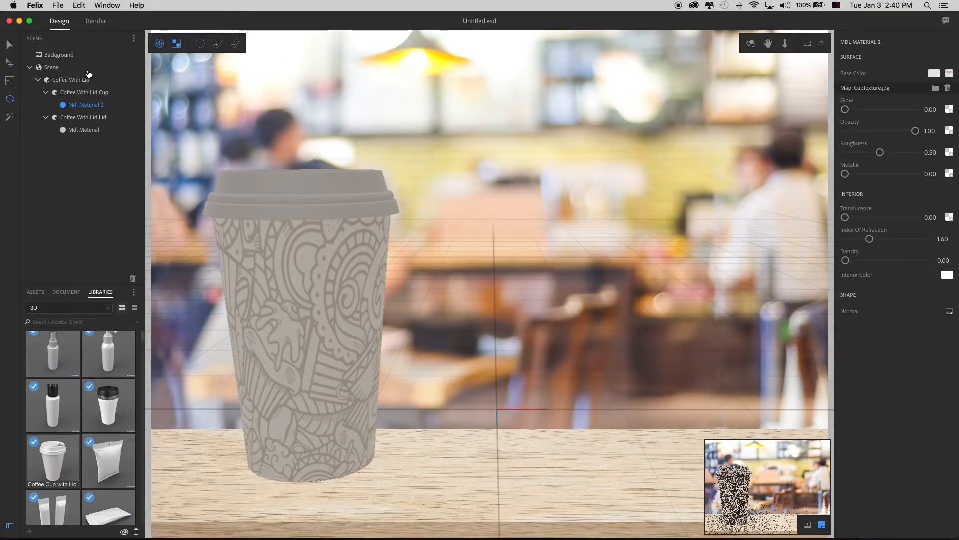
pyautogui.click(334, 334)
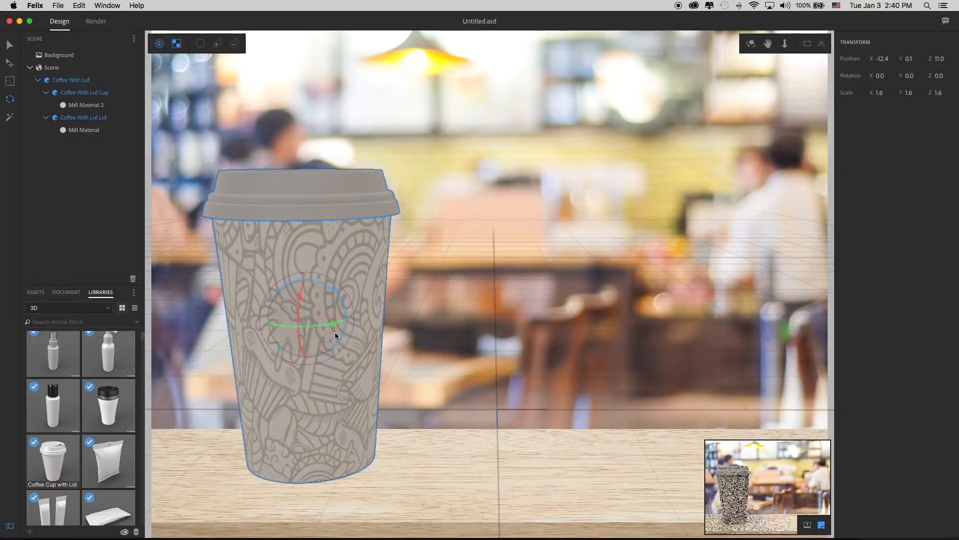
pyautogui.moveTo(333, 322); pyautogui.dragTo(301, 324)
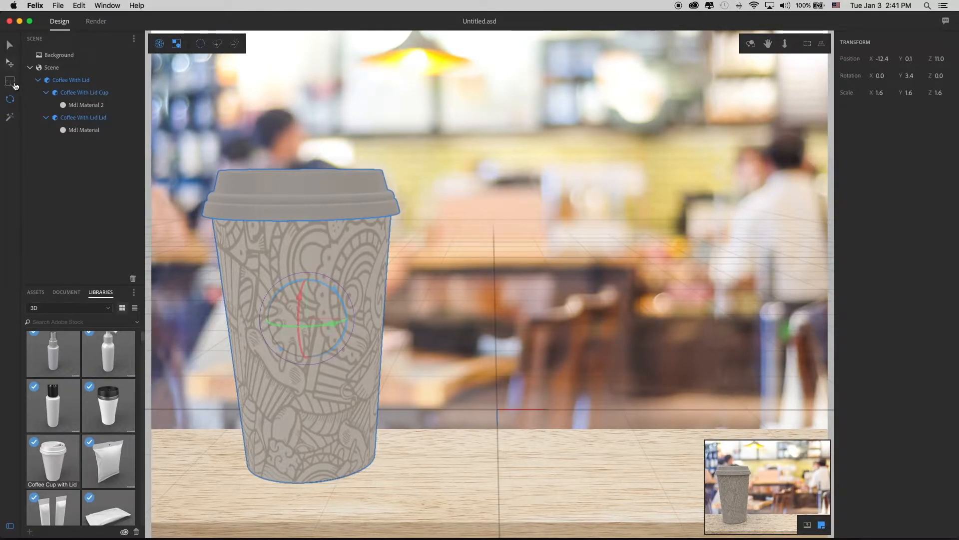
pyautogui.press('v')
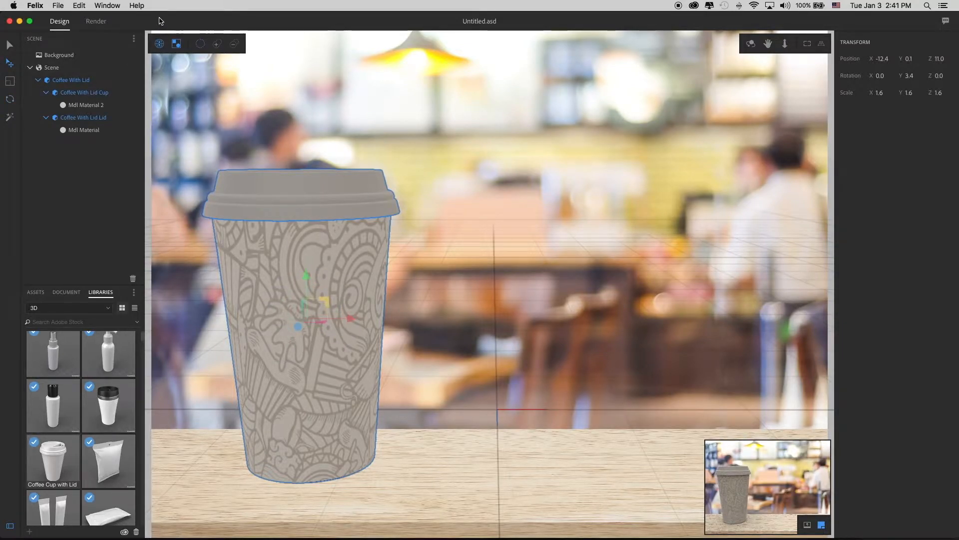
# Step: Save the scene on the Desktop as coffee cup and quit Felix
pyautogui.click(59, 5)
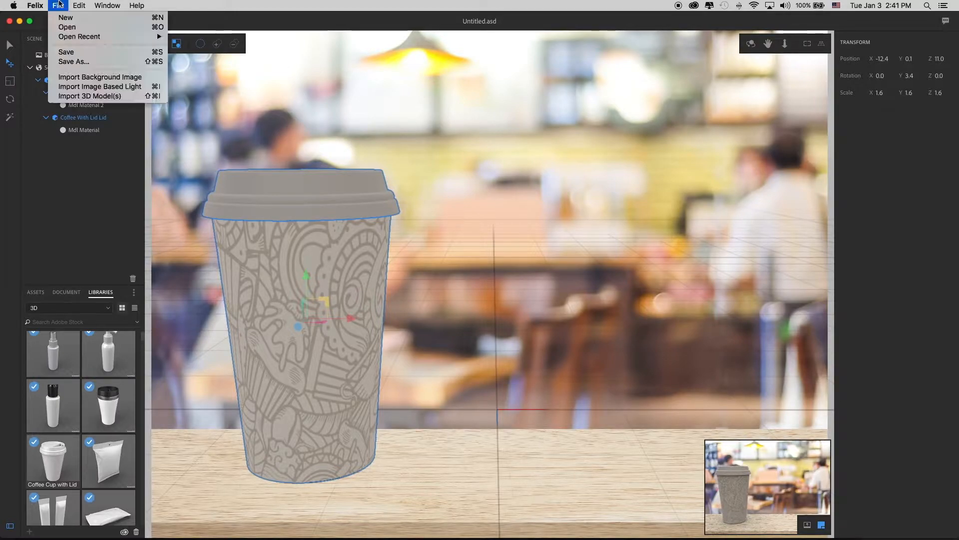
pyautogui.click(98, 58)
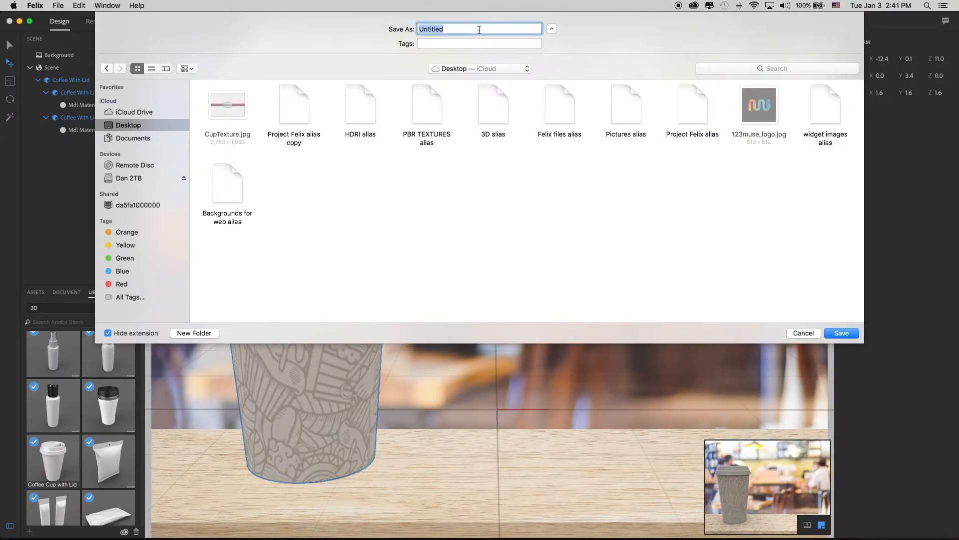
pyautogui.write('coffee cup')
pyautogui.press('Return')
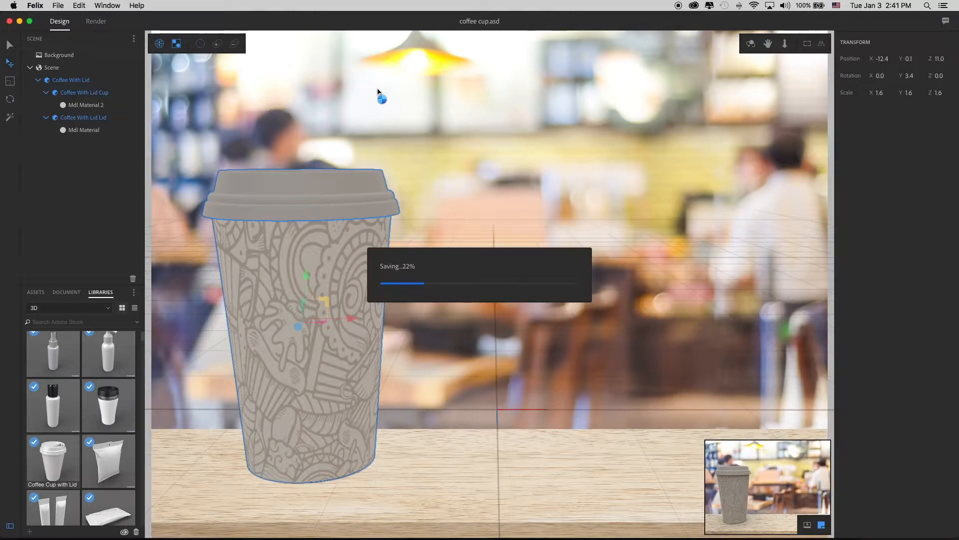
pyautogui.press('super+q')
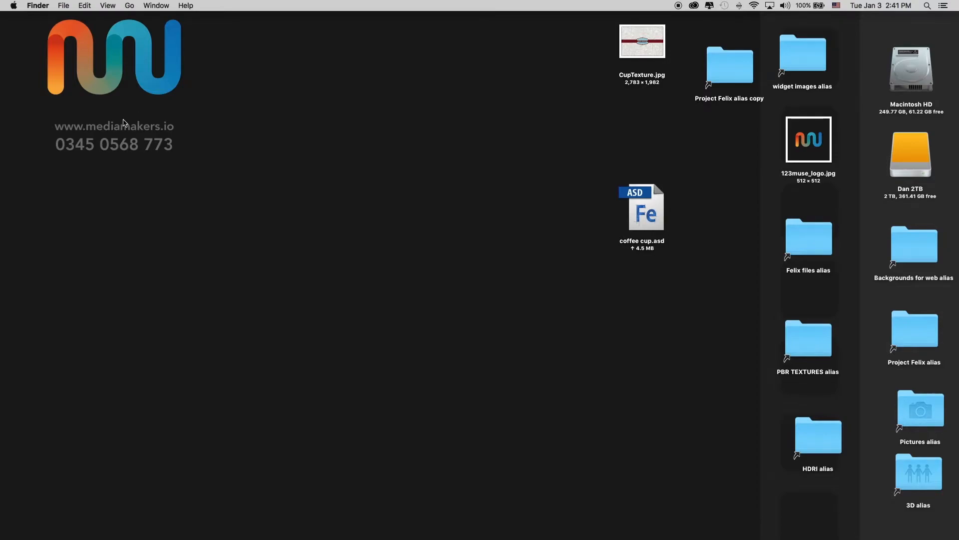
# Step: Free up the computer's RAM with the CleanMyMac system monitor and dismiss it
pyautogui.click(709, 6)
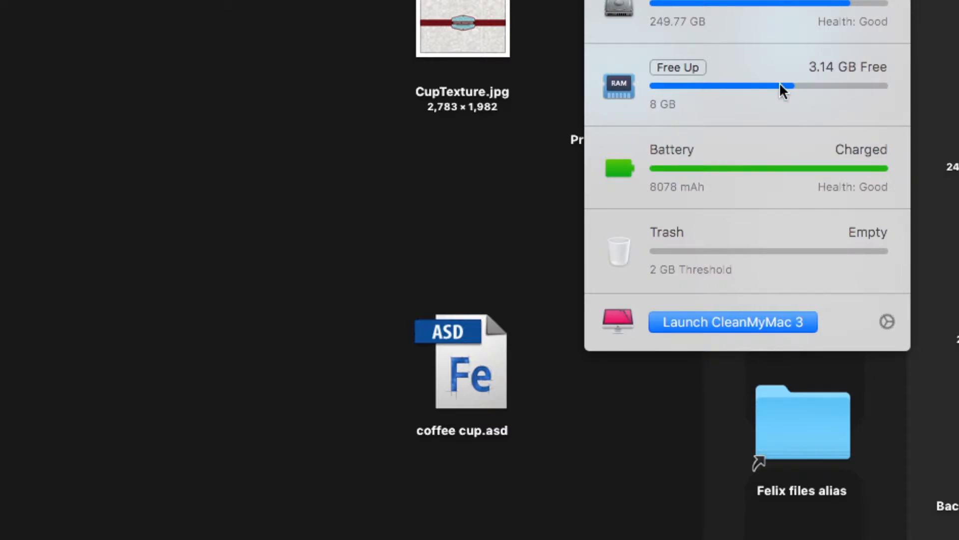
pyautogui.click(682, 67)
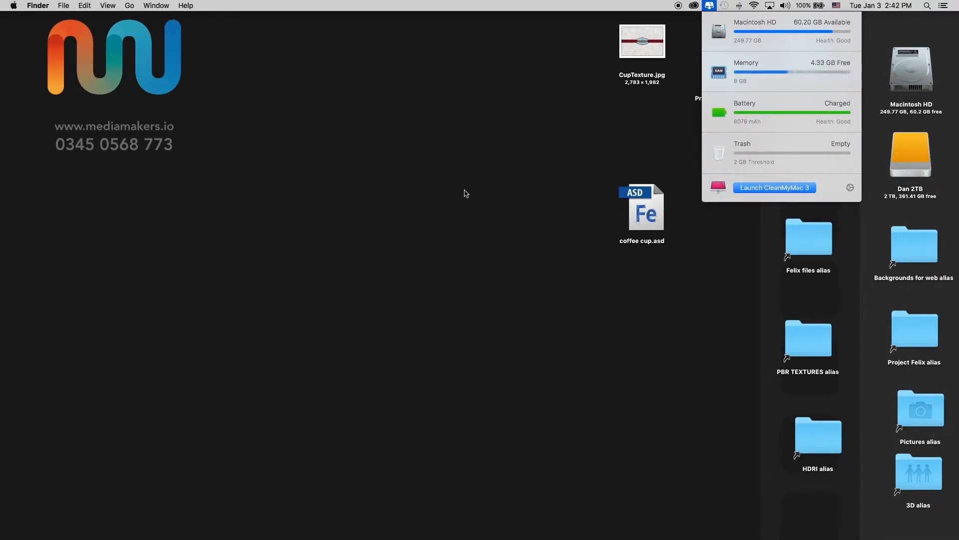
pyautogui.click(420, 168)
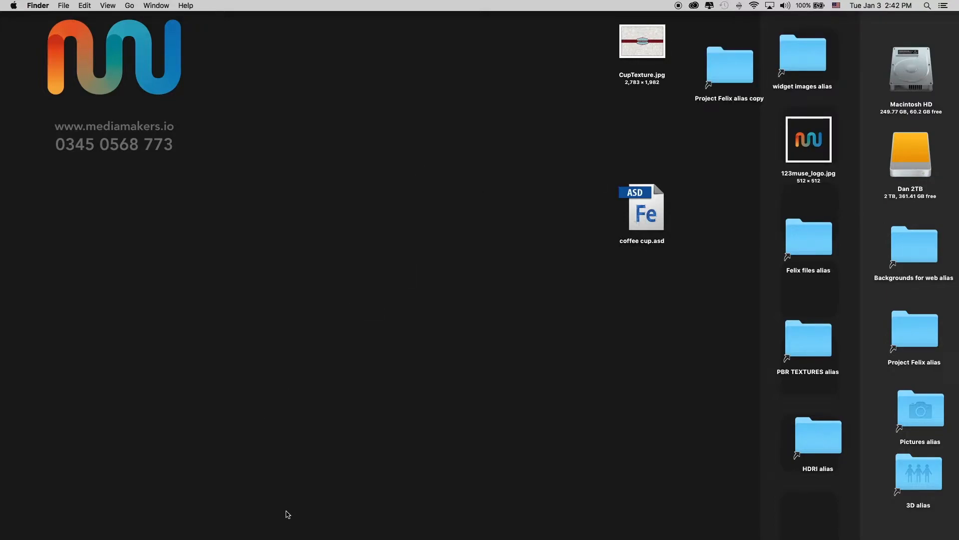
# Step: Switch to Chrome, open the 3D Models collection on Adobe Stock and look through the available models
pyautogui.moveTo(352, 538)
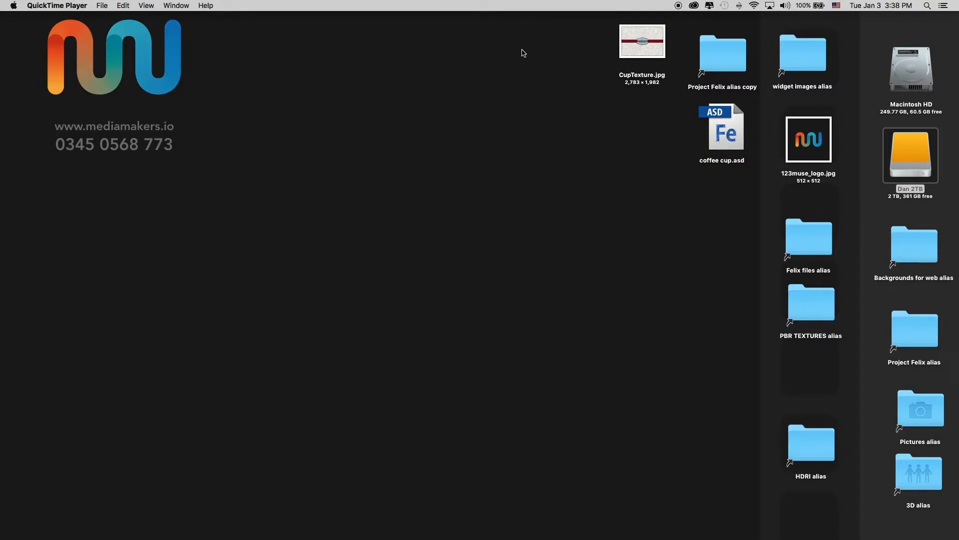
pyautogui.moveTo(487, 538)
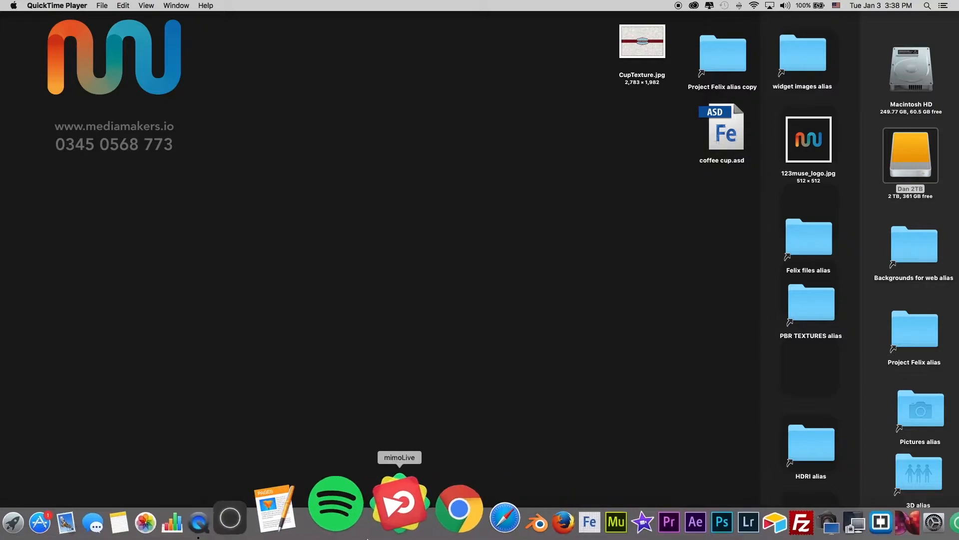
pyautogui.click(402, 504)
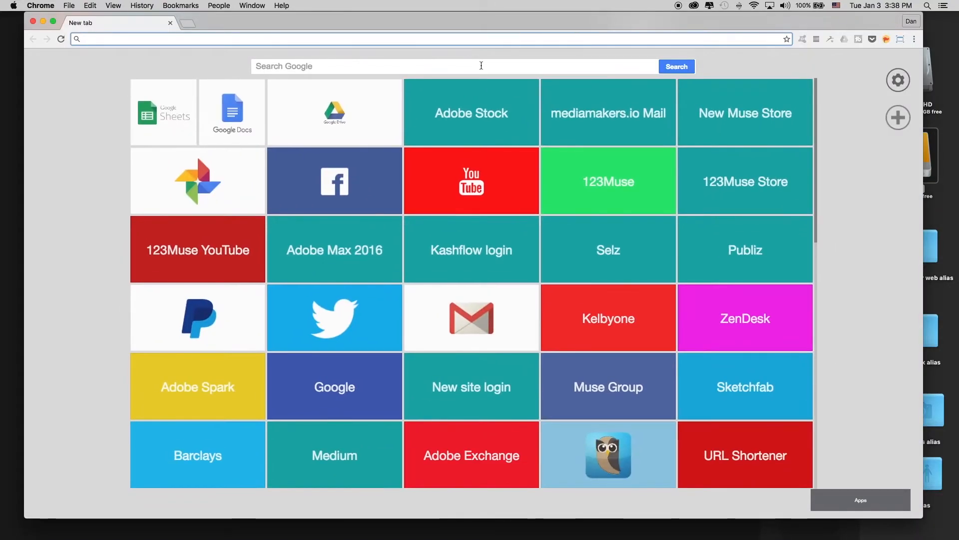
pyautogui.click(481, 108)
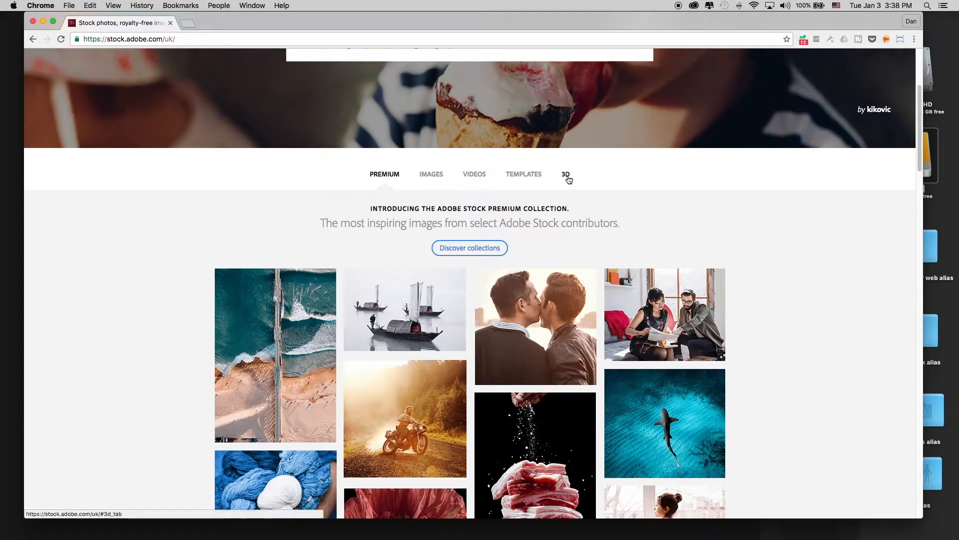
pyautogui.click(566, 175)
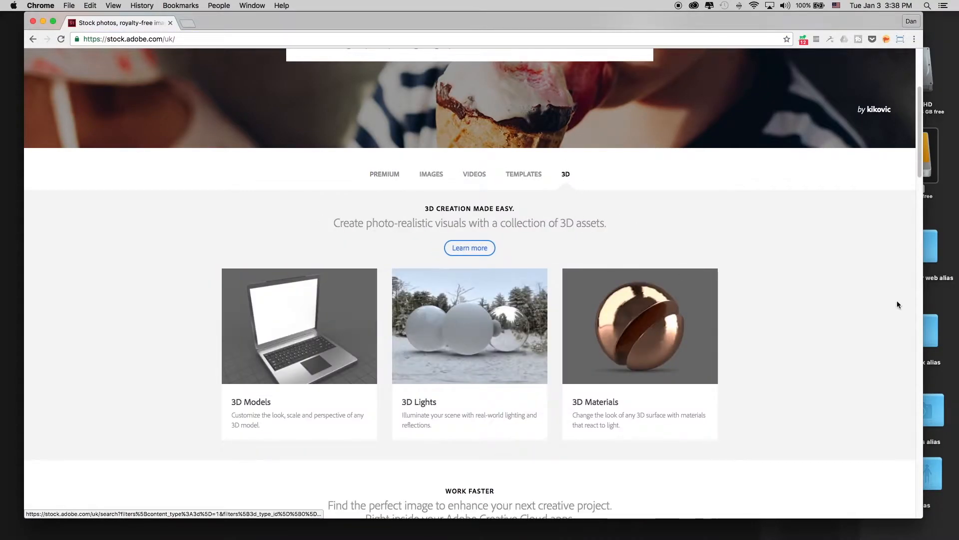
pyautogui.click(328, 348)
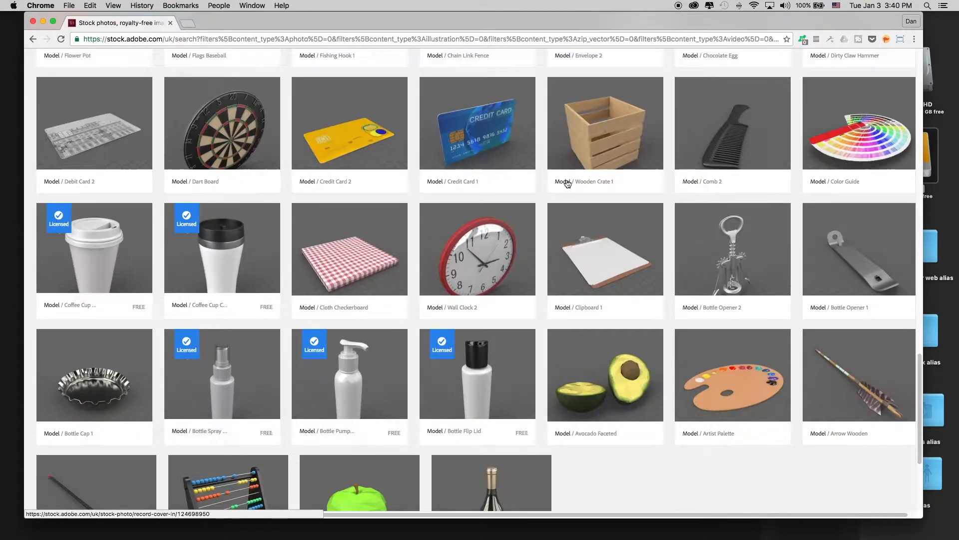
pyautogui.scroll(10, 645, 171)
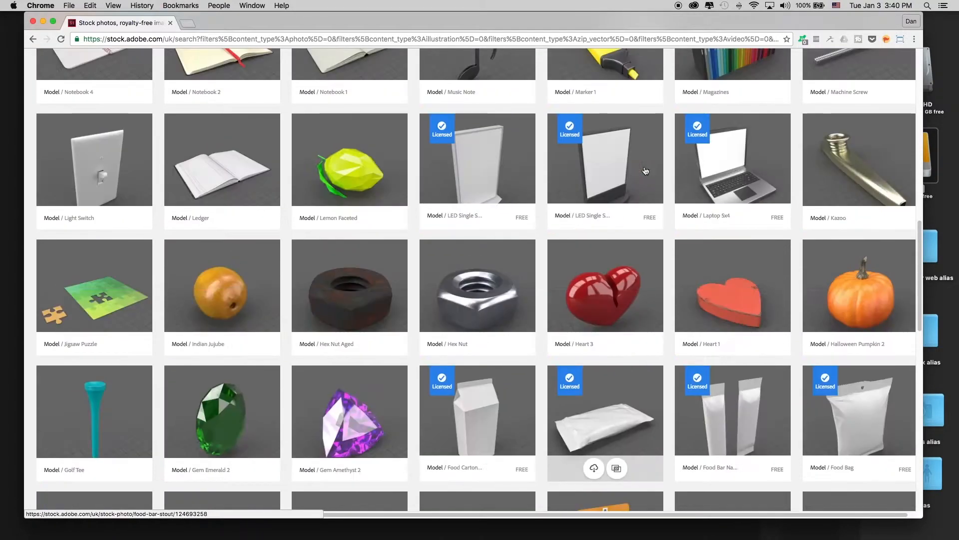
pyautogui.scroll(-9, 643, 164)
pyautogui.scroll(-5, 638, 163)
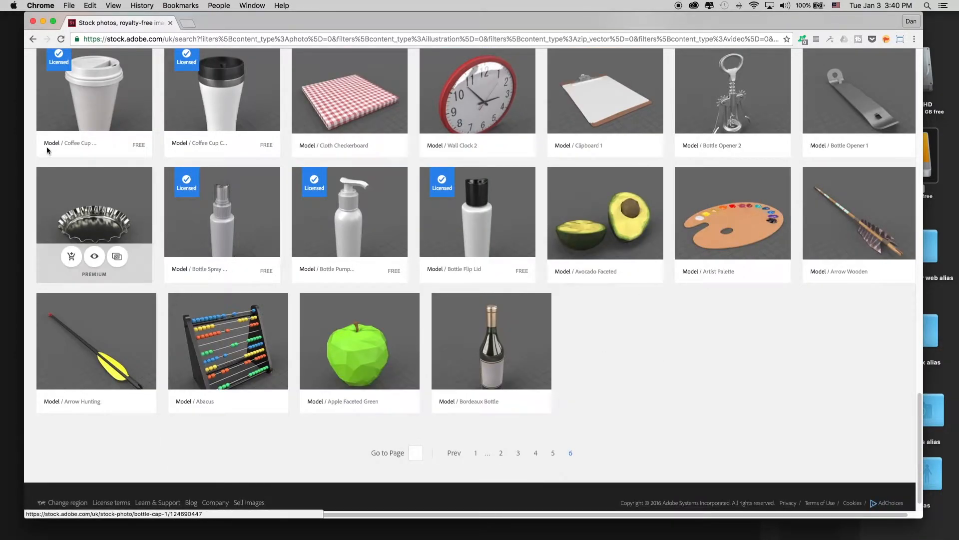
# Step: Download the licensed takeaway coffee cup with lid model to the Desktop as the Zip archive AdobeStock_124691155
pyautogui.scroll(2, 125, 150)
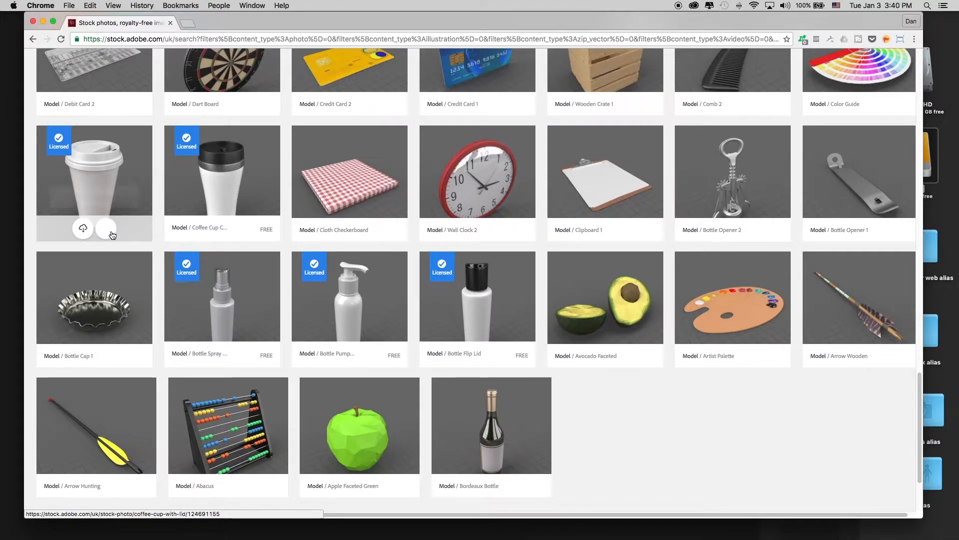
pyautogui.click(83, 228)
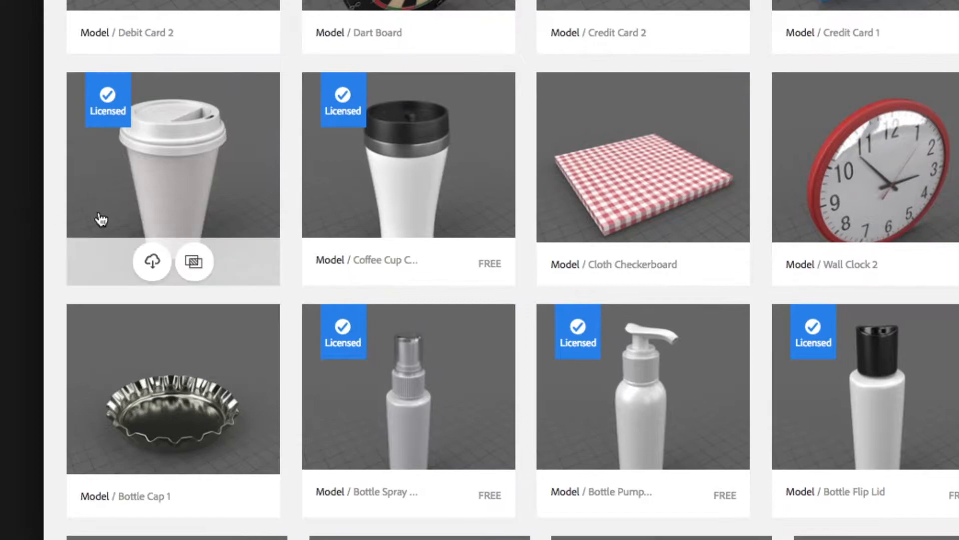
pyautogui.moveTo(86, 250)
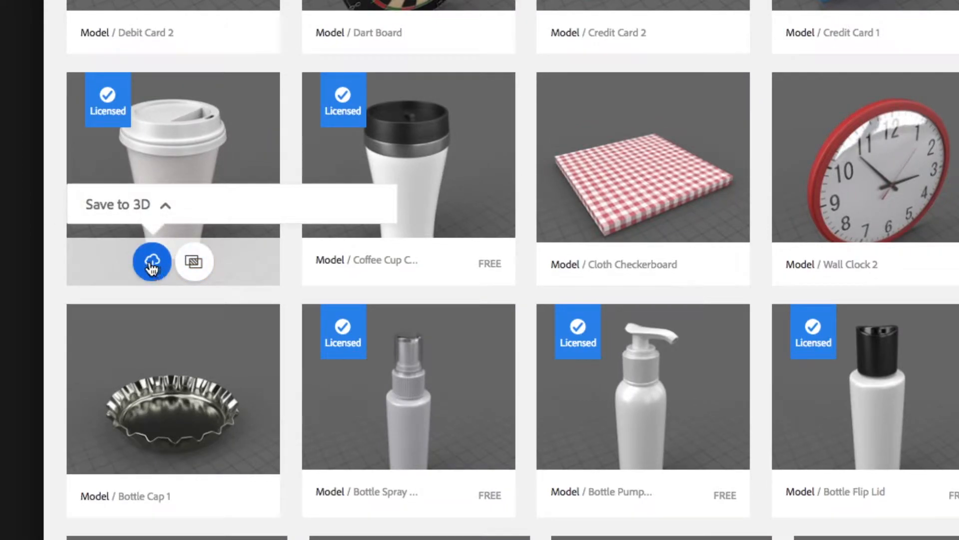
pyautogui.click(149, 266)
pyautogui.click(167, 210)
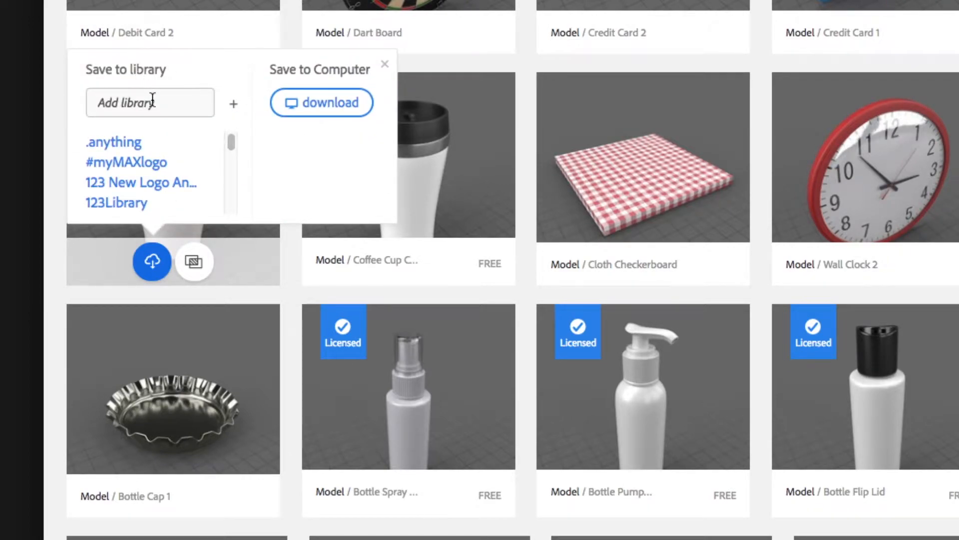
pyautogui.moveTo(232, 141)
pyautogui.mouseDown()
pyautogui.moveTo(230, 169)
pyautogui.moveTo(233, 139)
pyautogui.mouseUp()
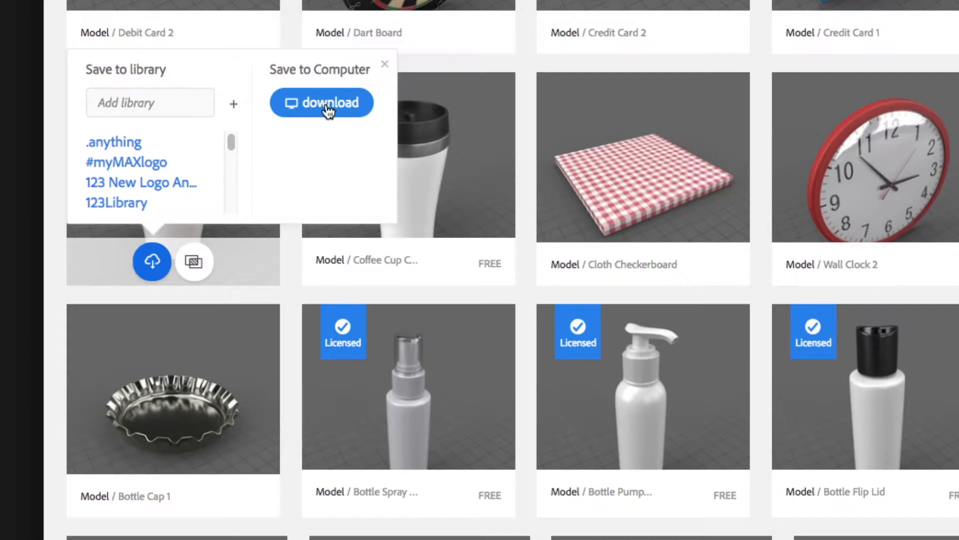
pyautogui.click(327, 108)
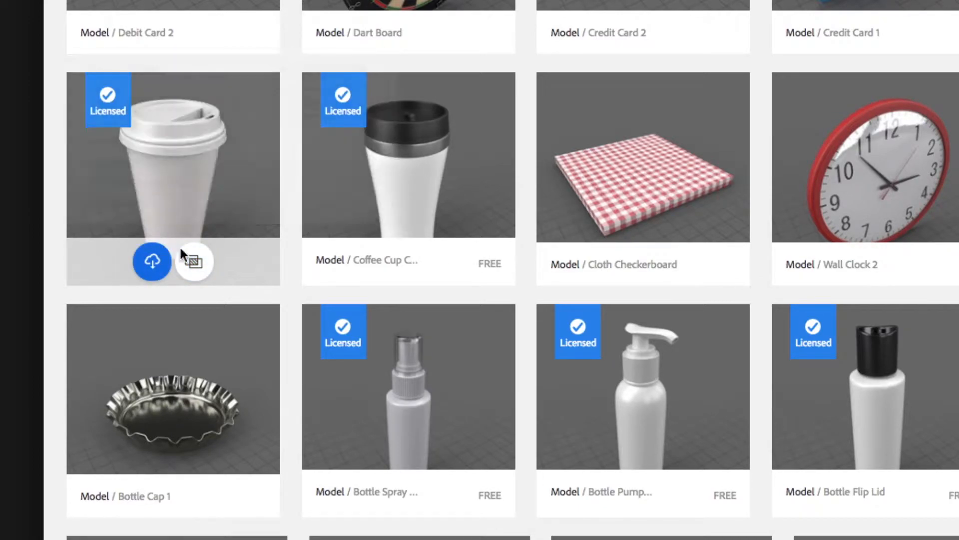
pyautogui.moveTo(161, 264)
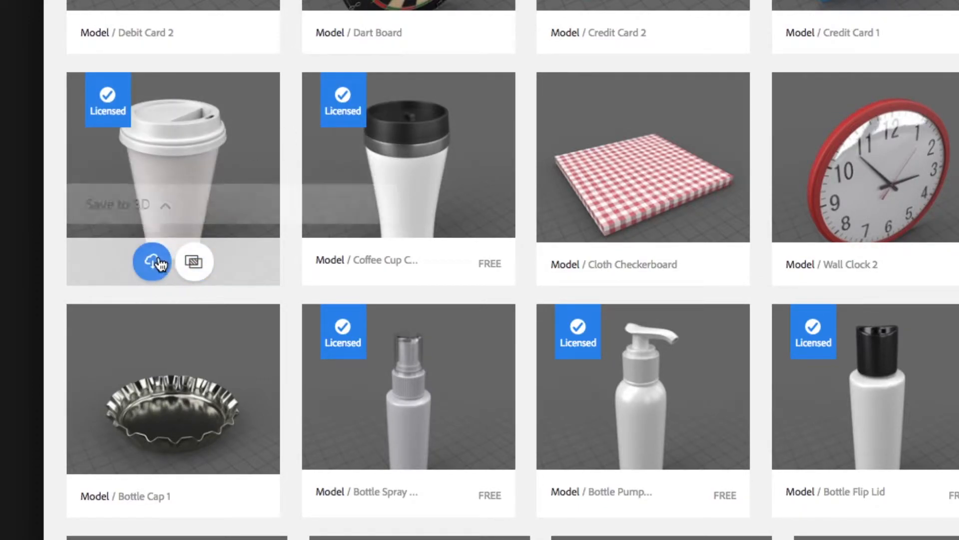
pyautogui.click(166, 205)
pyautogui.click(319, 108)
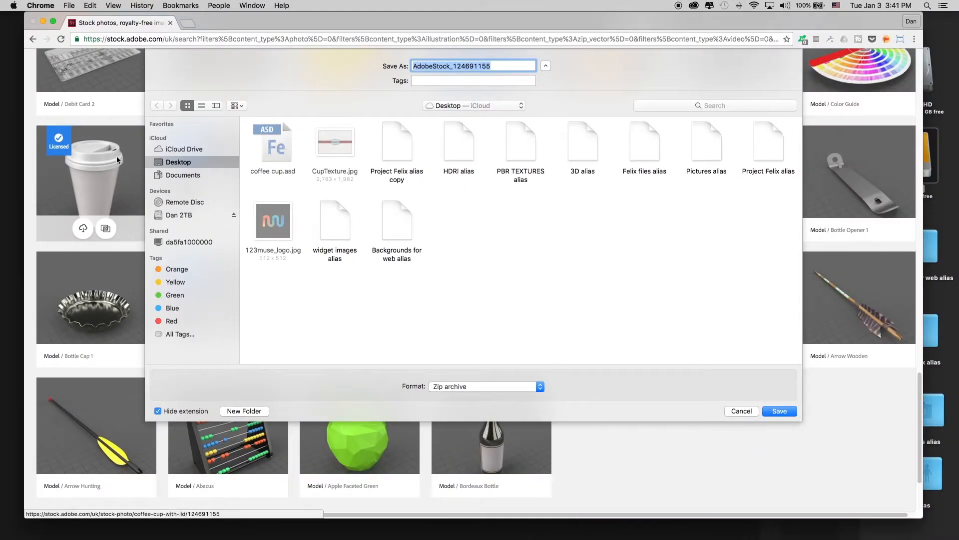
pyautogui.click(792, 414)
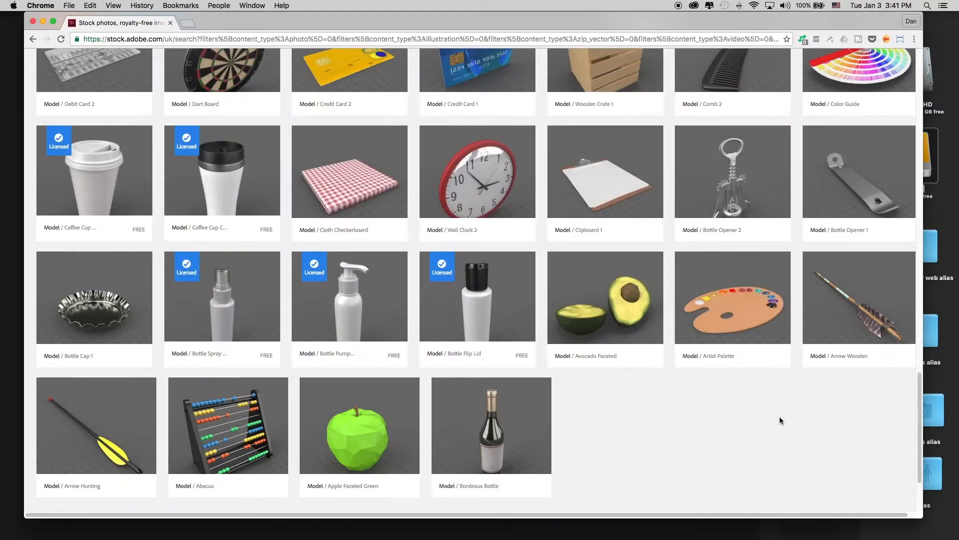
# Step: Dismiss the download bar, glance over the remaining models and quit Chrome
pyautogui.moveTo(99, 193)
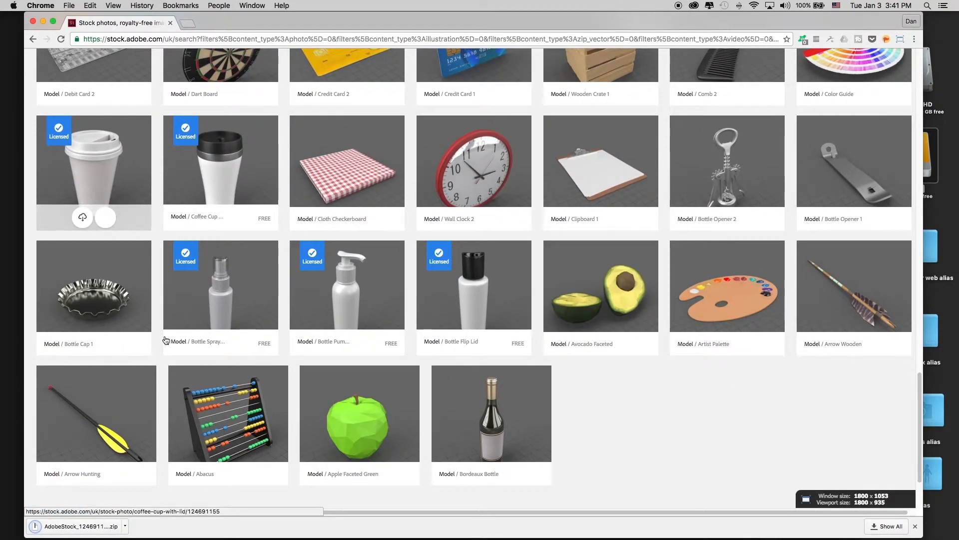
pyautogui.click(915, 527)
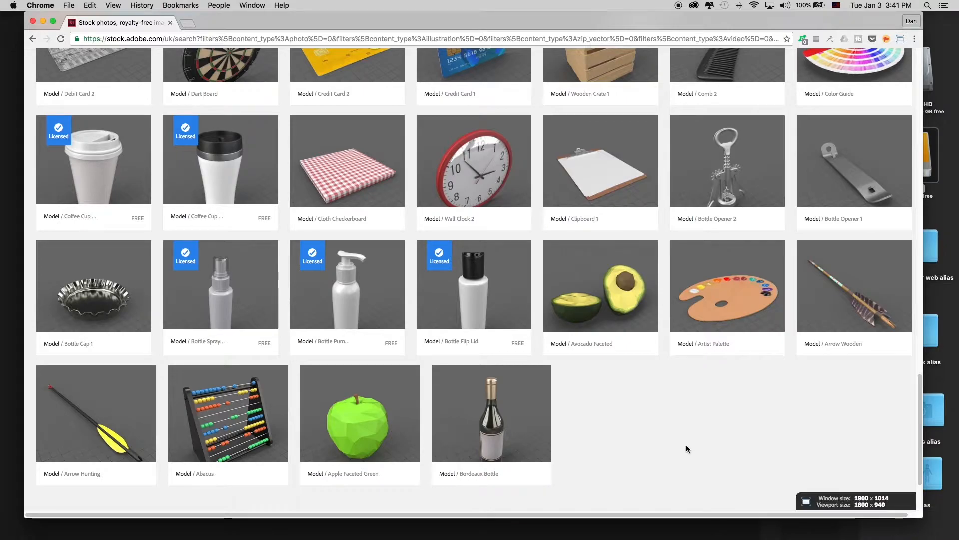
pyautogui.scroll(-3, 719, 424)
pyautogui.scroll(5, 703, 413)
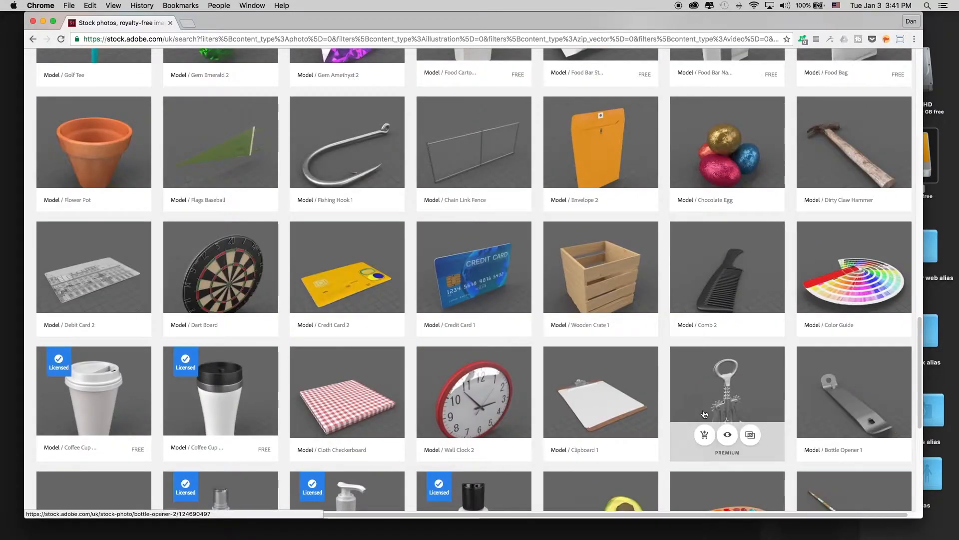
pyautogui.scroll(-5, 705, 413)
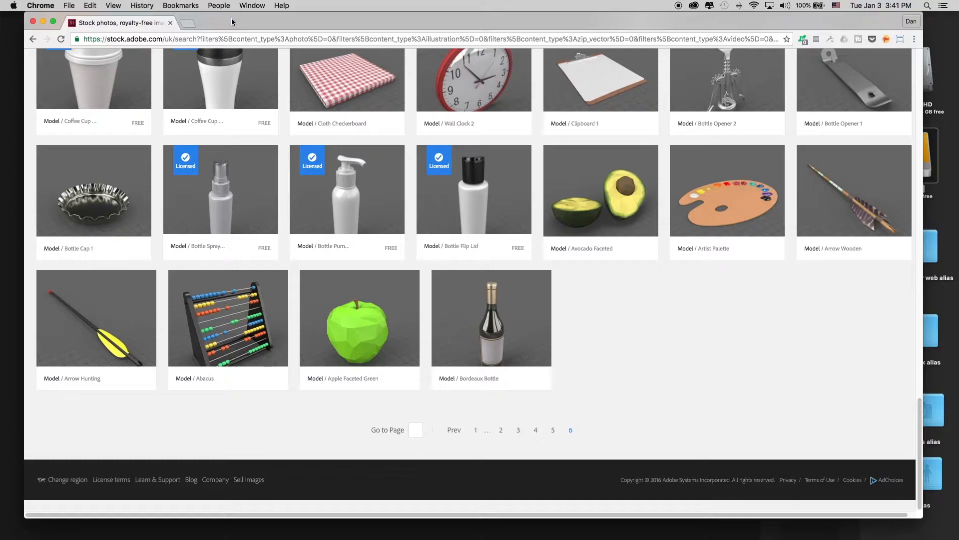
pyautogui.press('super+q')
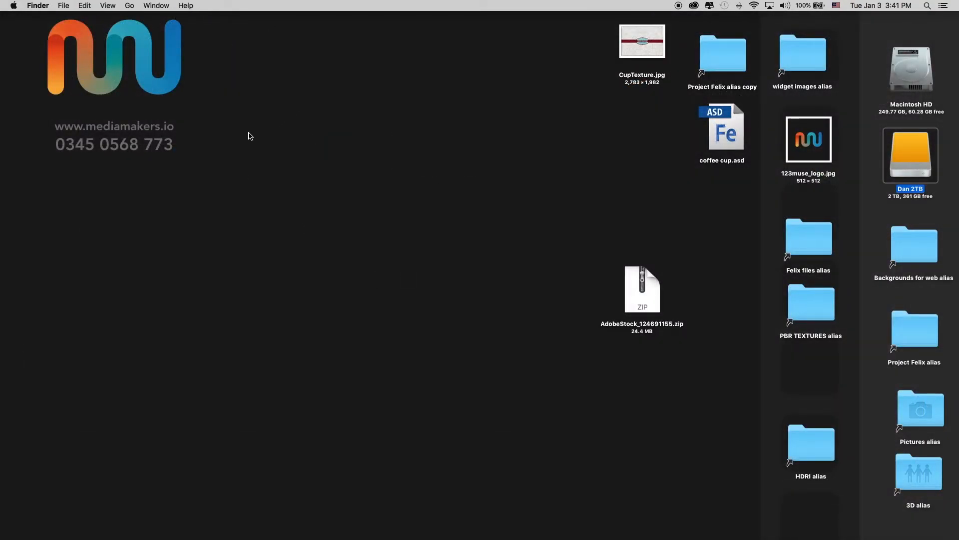
# Step: Extract AdobeStock_124691155.zip on the Desktop and move the archive to the Trash
pyautogui.moveTo(650, 294); pyautogui.dragTo(526, 149)
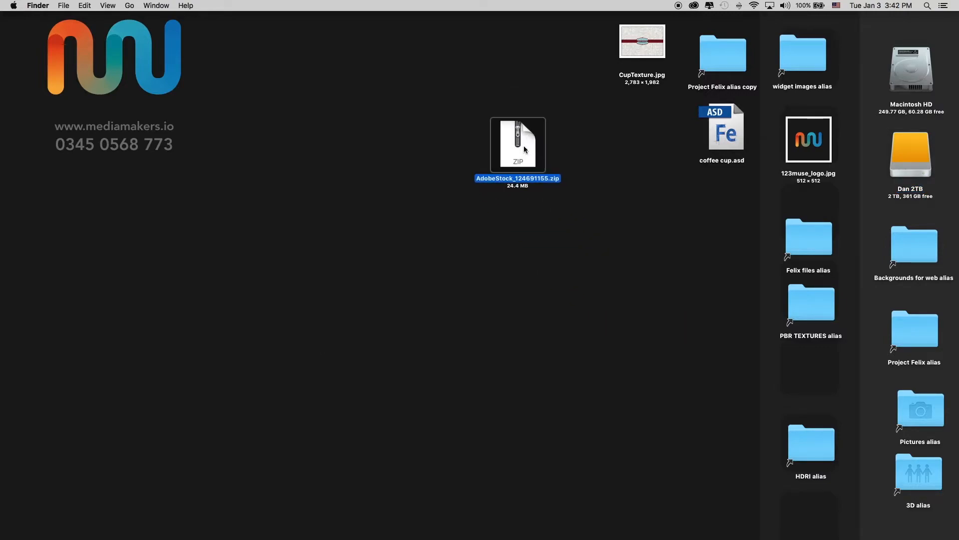
pyautogui.doubleClick(526, 148)
pyautogui.rightClick(525, 141)
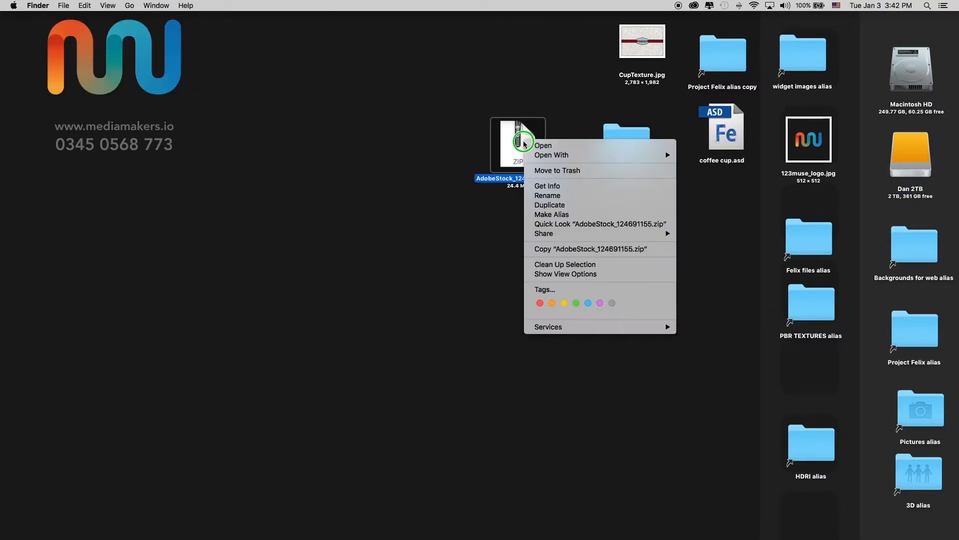
pyautogui.click(580, 172)
# Step: Open the extracted AdobeStock_124691155 folder, reposition its window and enlarge it
pyautogui.click(637, 144)
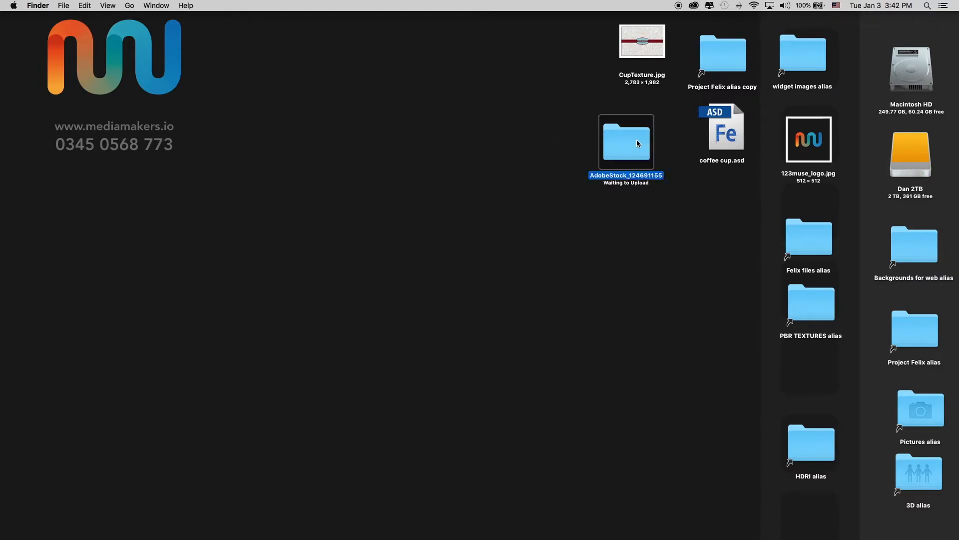
pyautogui.doubleClick(637, 143)
pyautogui.moveTo(557, 110); pyautogui.dragTo(409, 48)
pyautogui.moveTo(524, 244); pyautogui.dragTo(787, 346)
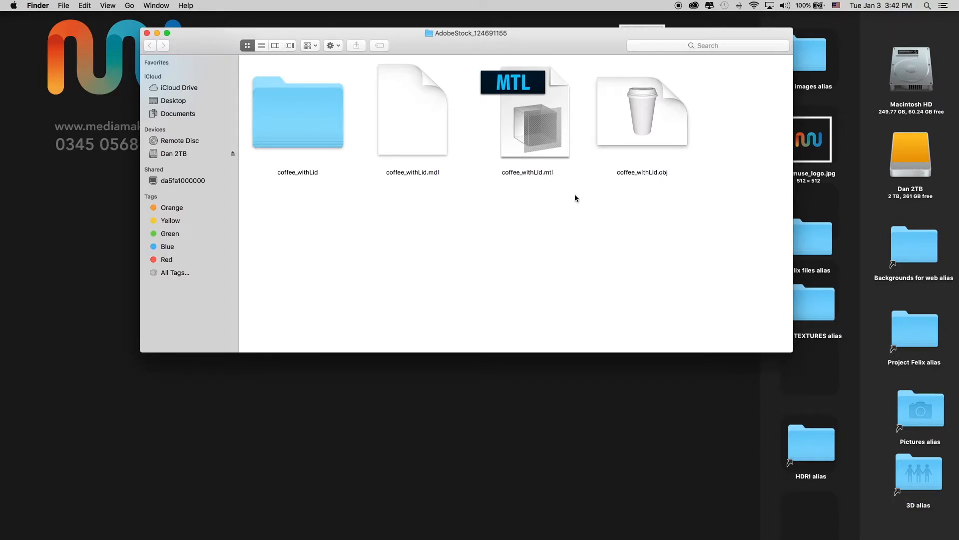
# Step: Examine the model's OBJ, MTL and MDL files and preview the texture images inside the coffee_withLid folder
pyautogui.click(636, 118)
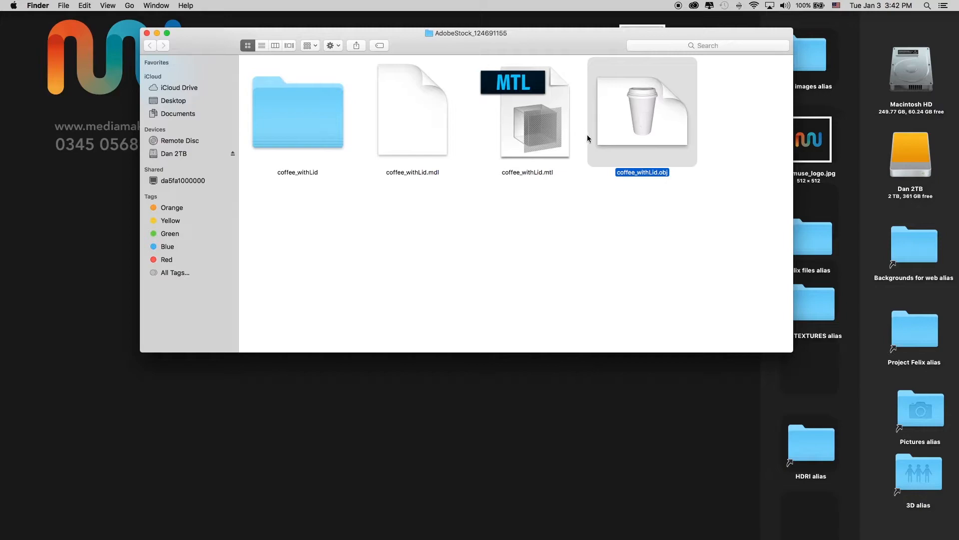
pyautogui.click(439, 197)
pyautogui.click(535, 115)
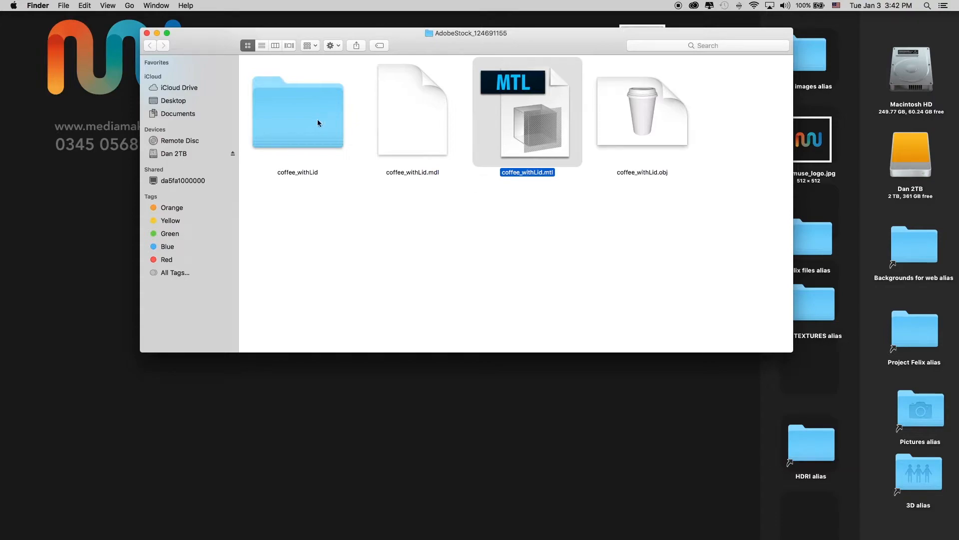
pyautogui.click(417, 127)
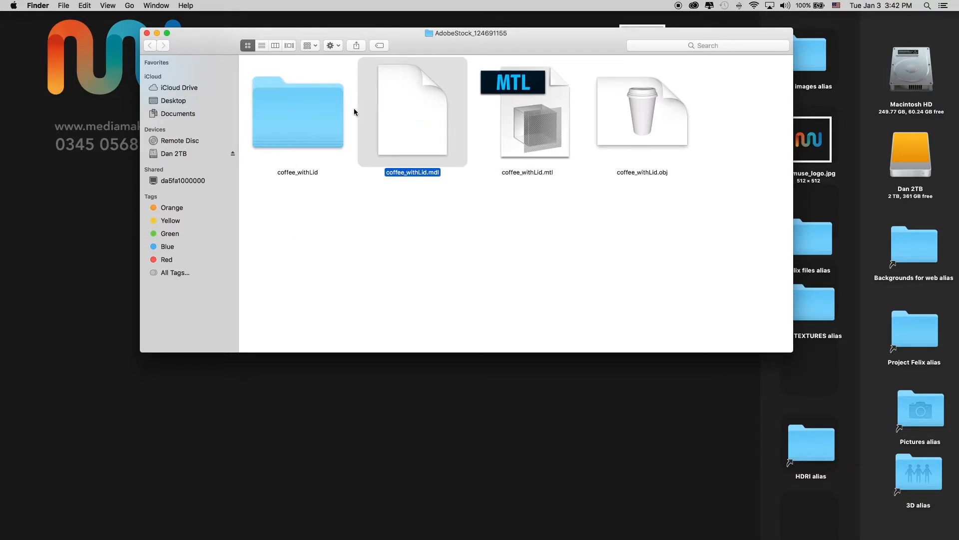
pyautogui.doubleClick(310, 116)
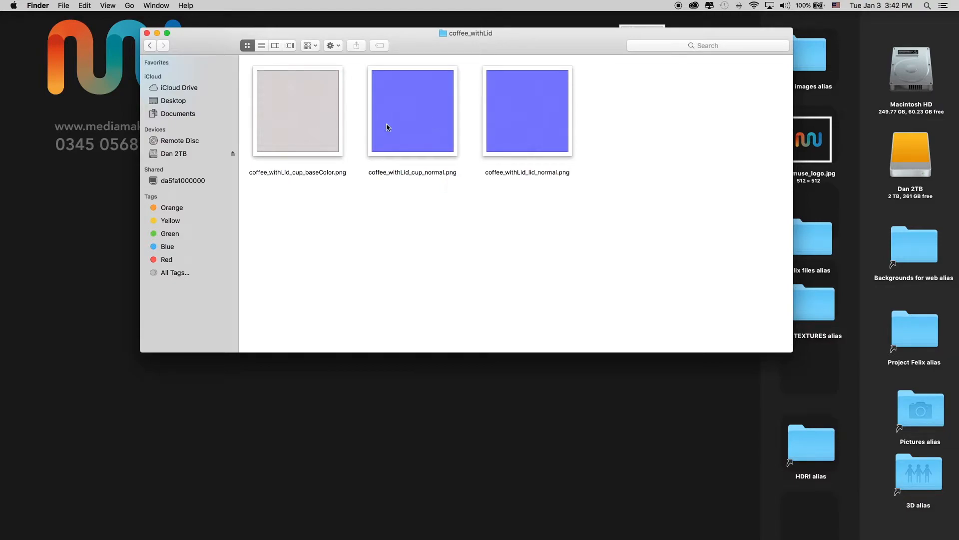
pyautogui.moveTo(289, 207); pyautogui.dragTo(549, 103)
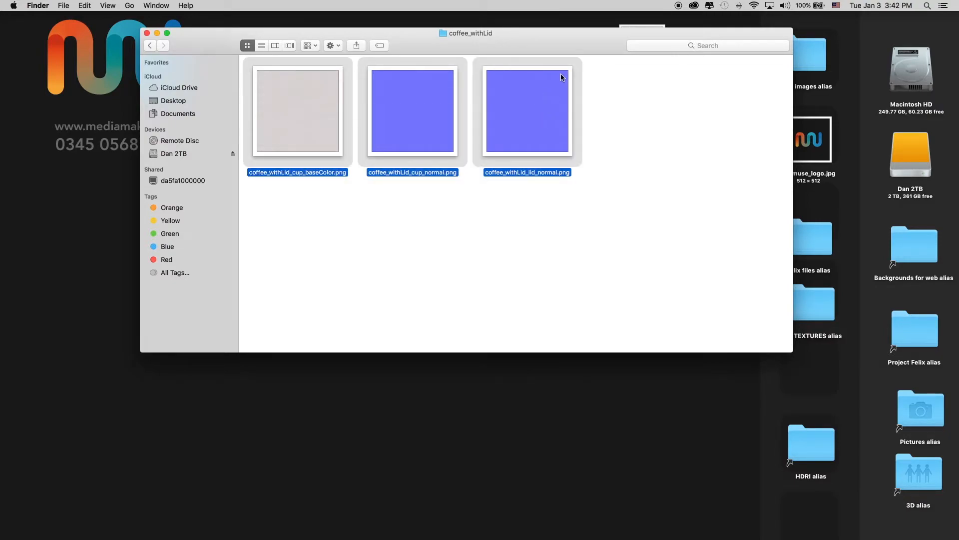
pyautogui.press('space')
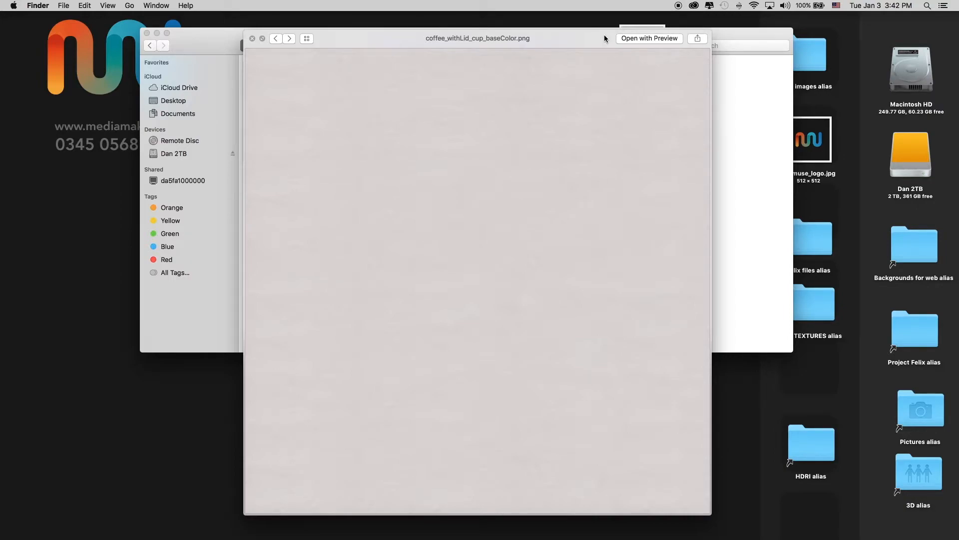
pyautogui.press('Right')
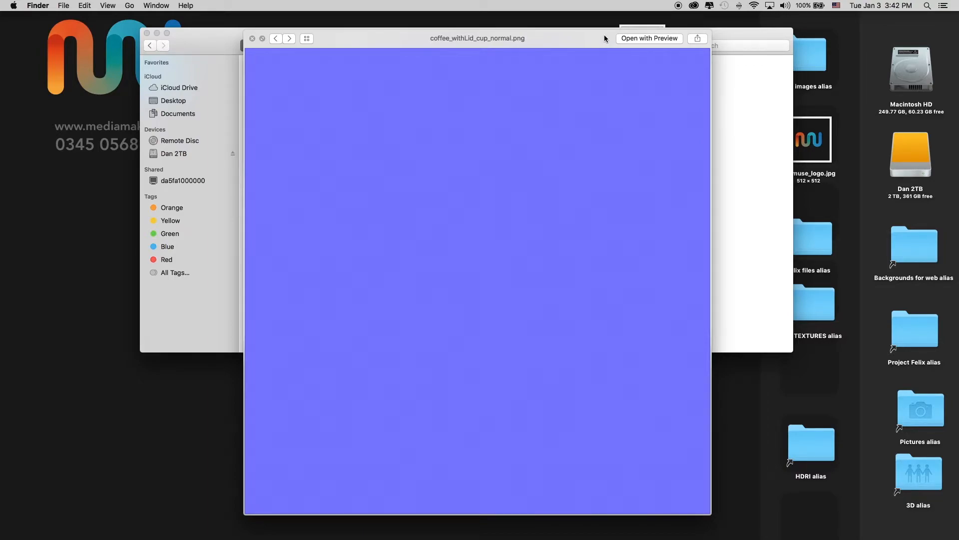
pyautogui.press('Down')
pyautogui.click(252, 38)
pyautogui.click(406, 310)
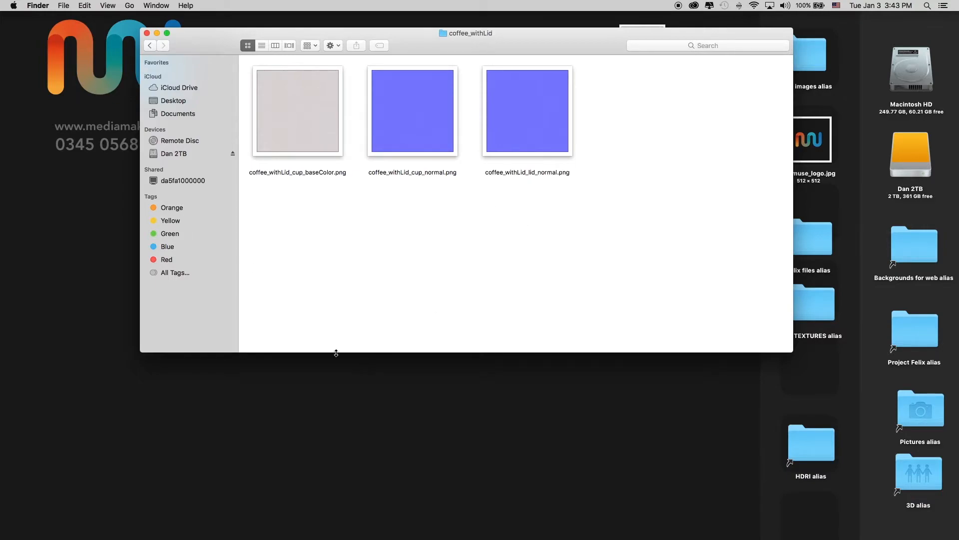
# Step: Return to the AdobeStock_124691155 folder and open coffee_withLid.obj with Adobe Photoshop CC 2017
pyautogui.click(150, 45)
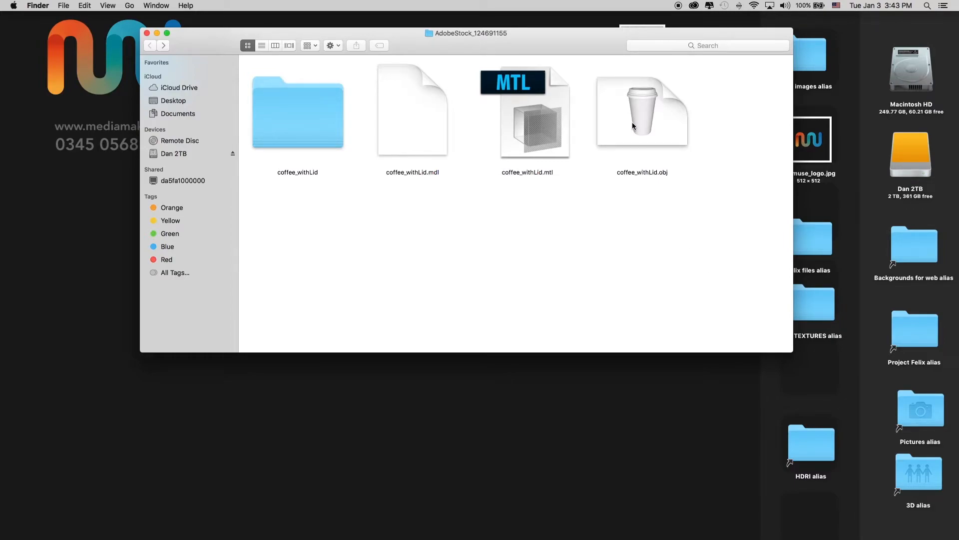
pyautogui.rightClick(640, 111)
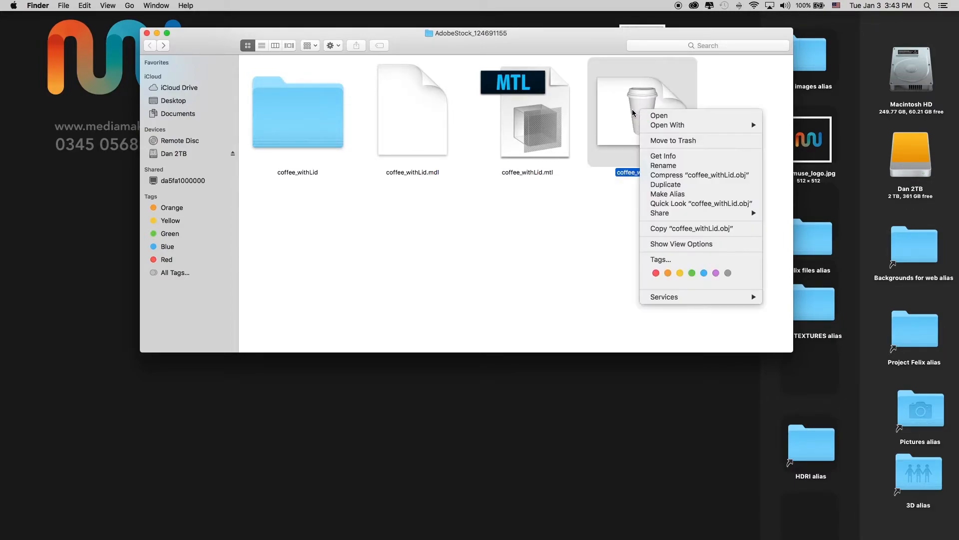
pyautogui.click(651, 118)
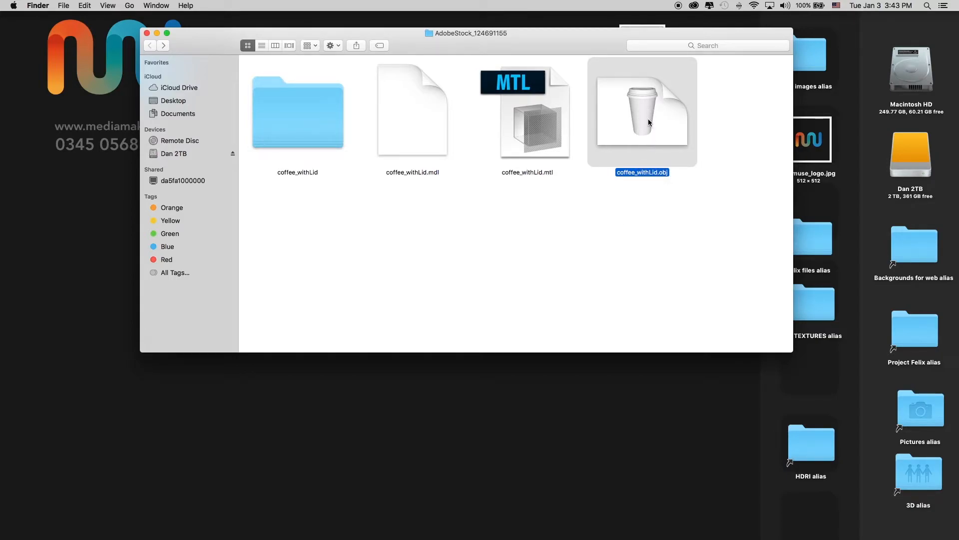
pyautogui.rightClick(647, 122)
pyautogui.moveTo(675, 132)
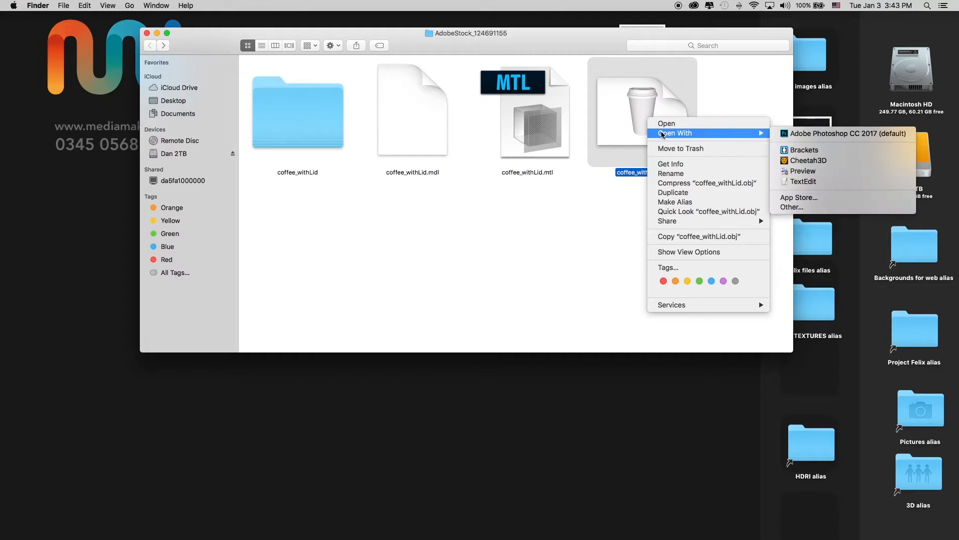
pyautogui.click(802, 134)
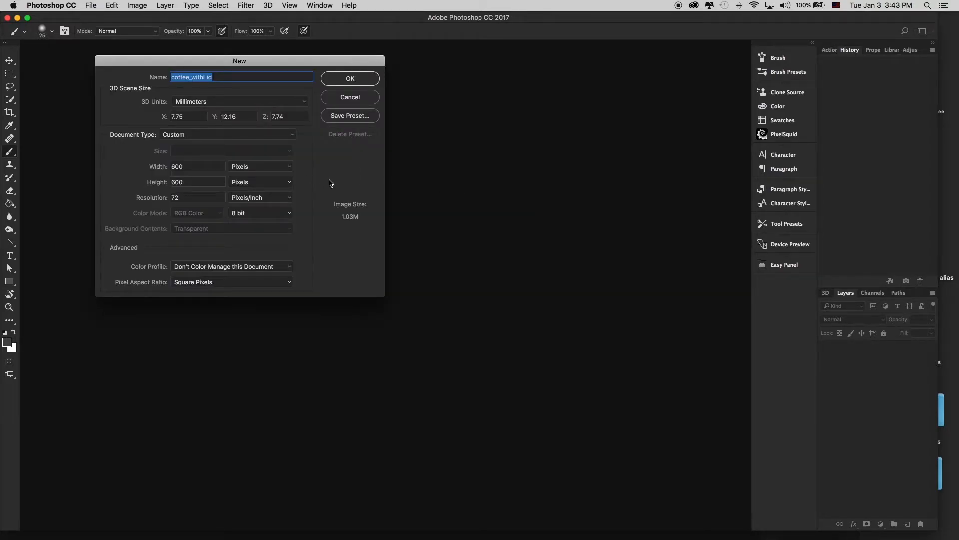
# Step: Set the new 3D document to 1500 pixels wide and 1500 pixels high and create it
pyautogui.moveTo(349, 61); pyautogui.dragTo(555, 66)
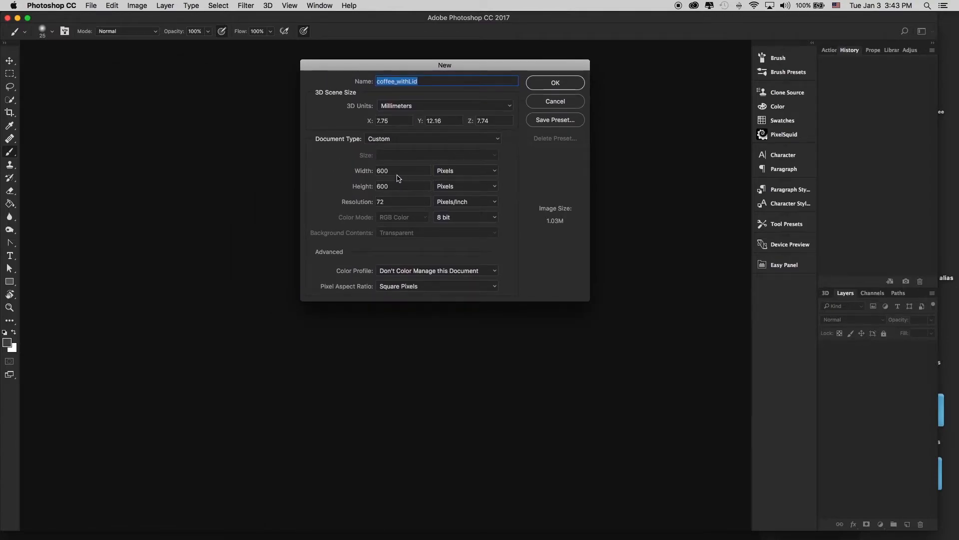
pyautogui.click(356, 170)
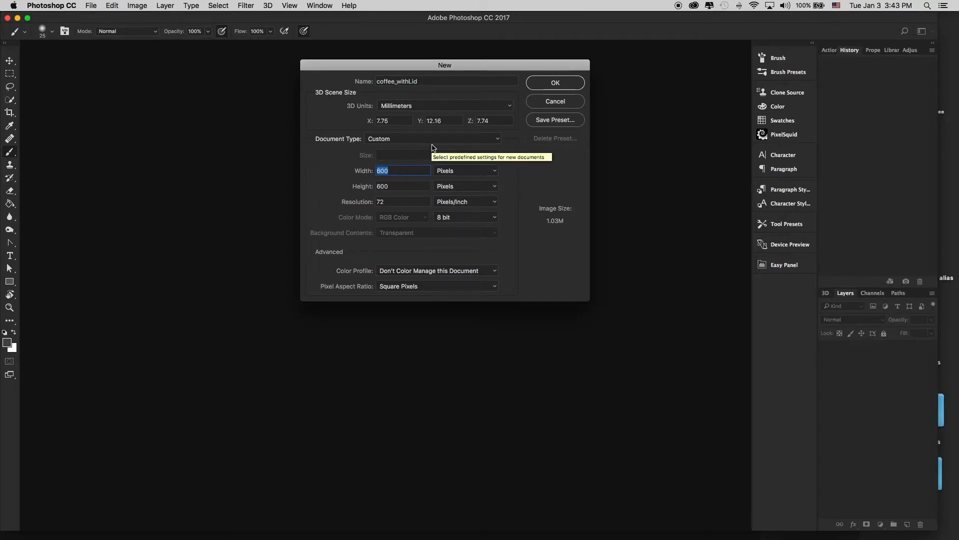
pyautogui.write('1500')
pyautogui.press('Tab')
pyautogui.write('1500')
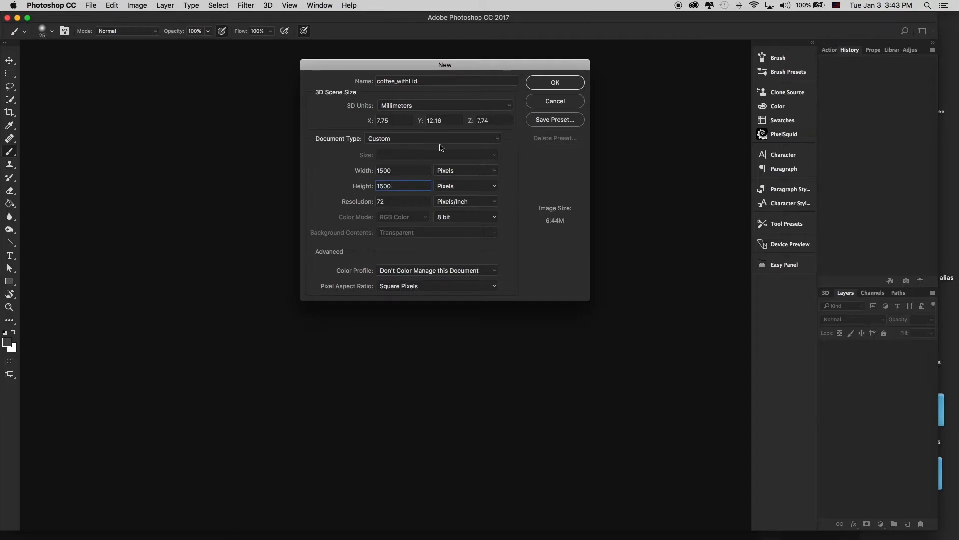
pyautogui.click(553, 84)
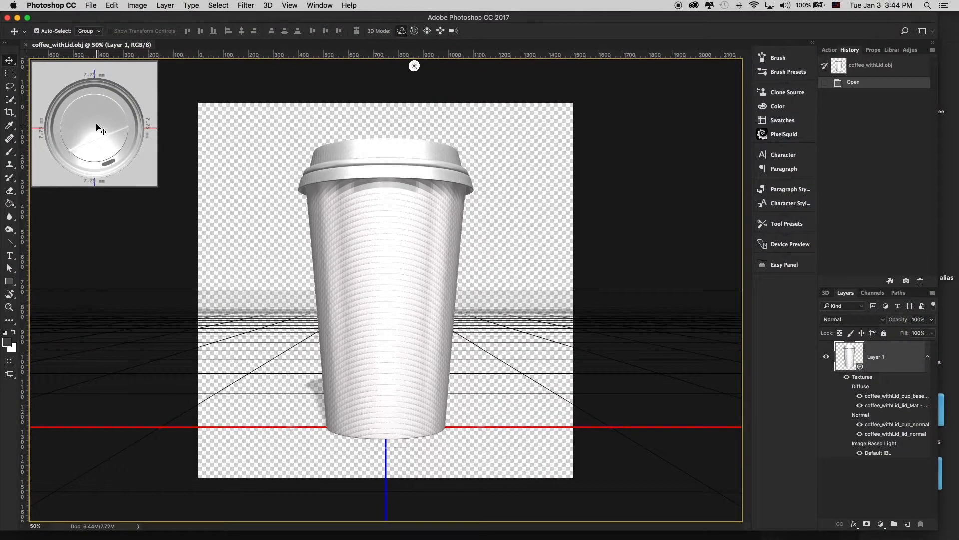
# Step: Examine how the 3D scene controls show with other tools active, and return to the Move tool
pyautogui.press('super')
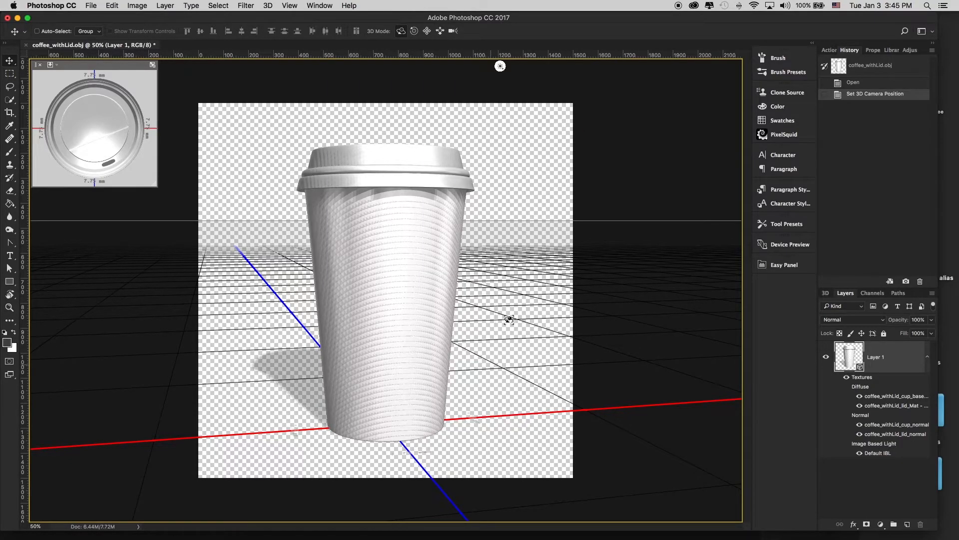
pyautogui.click(10, 87)
pyautogui.click(9, 102)
pyautogui.click(9, 112)
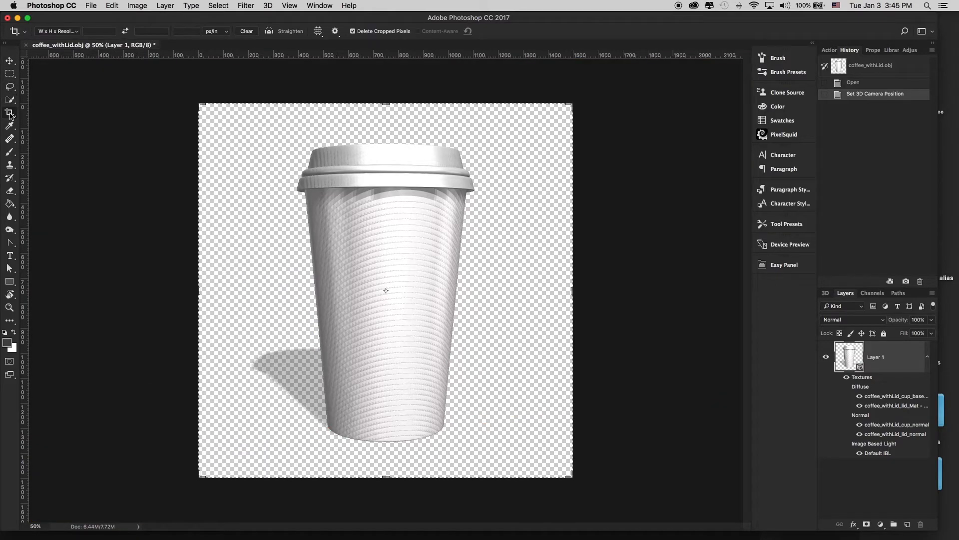
pyautogui.click(10, 101)
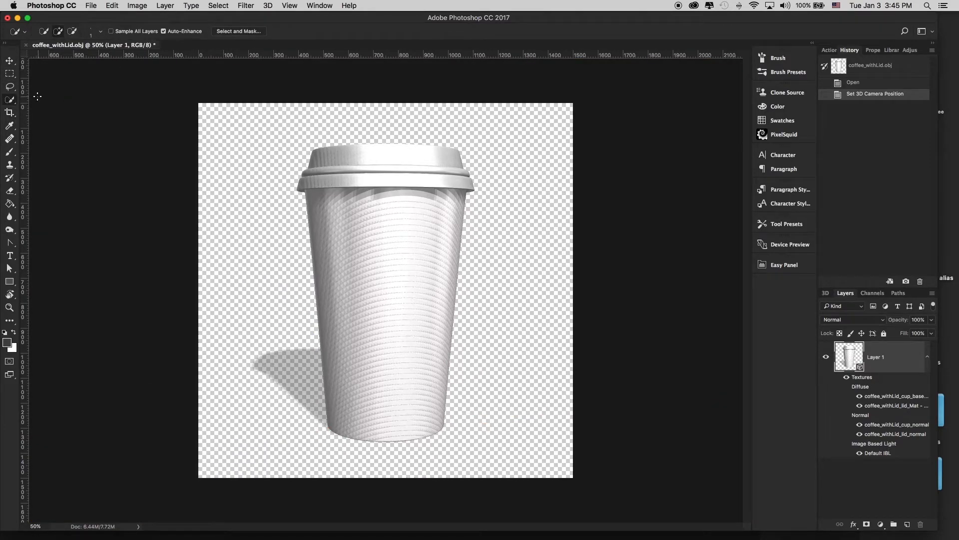
pyautogui.click(10, 138)
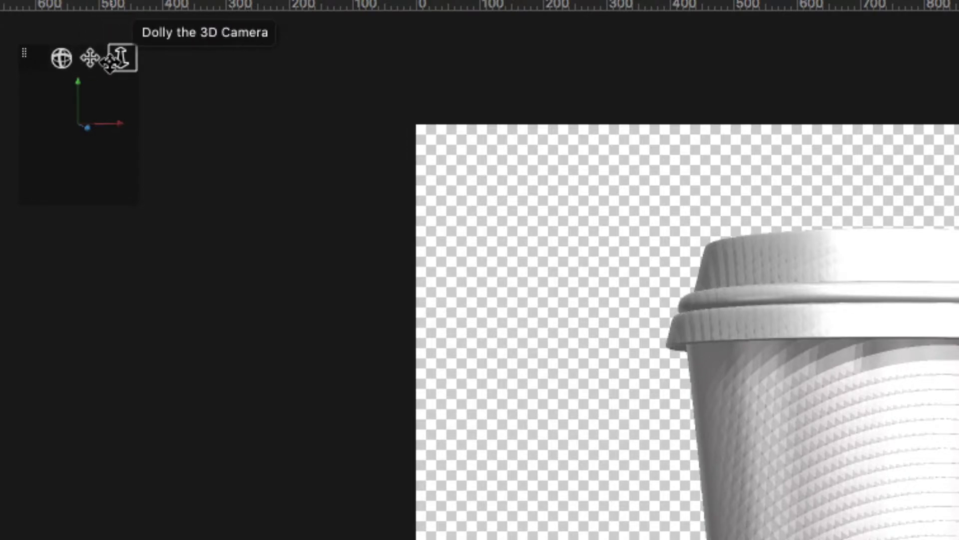
pyautogui.scroll(-10, 213, 157)
pyautogui.keyDown('alt'); pyautogui.scroll(10, 213, 158); pyautogui.keyUp('alt')
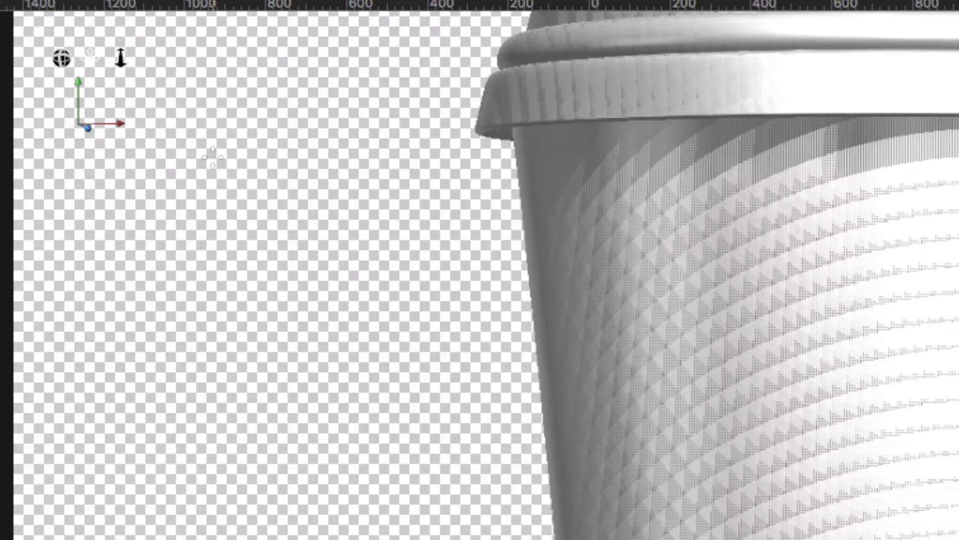
pyautogui.keyDown('alt'); pyautogui.scroll(-3, 213, 158); pyautogui.keyUp('alt')
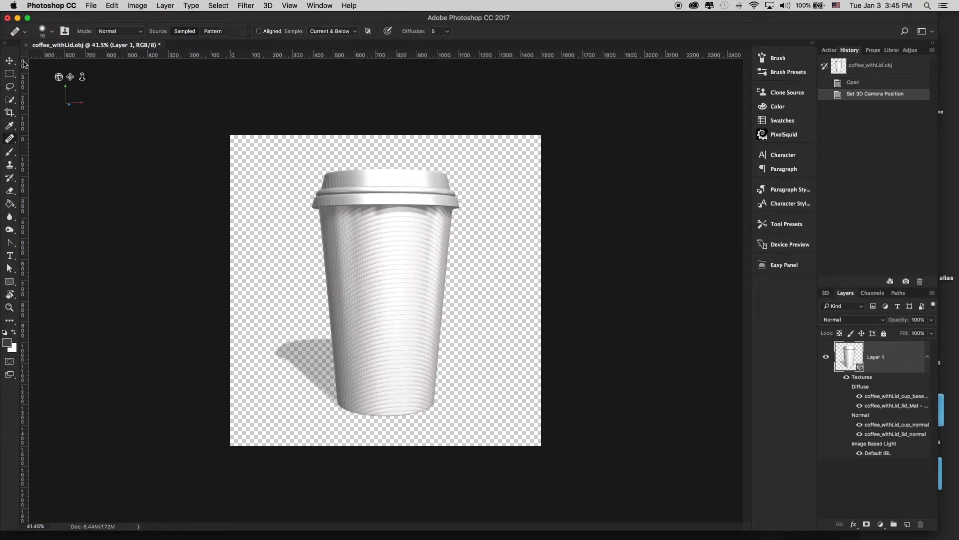
pyautogui.click(10, 61)
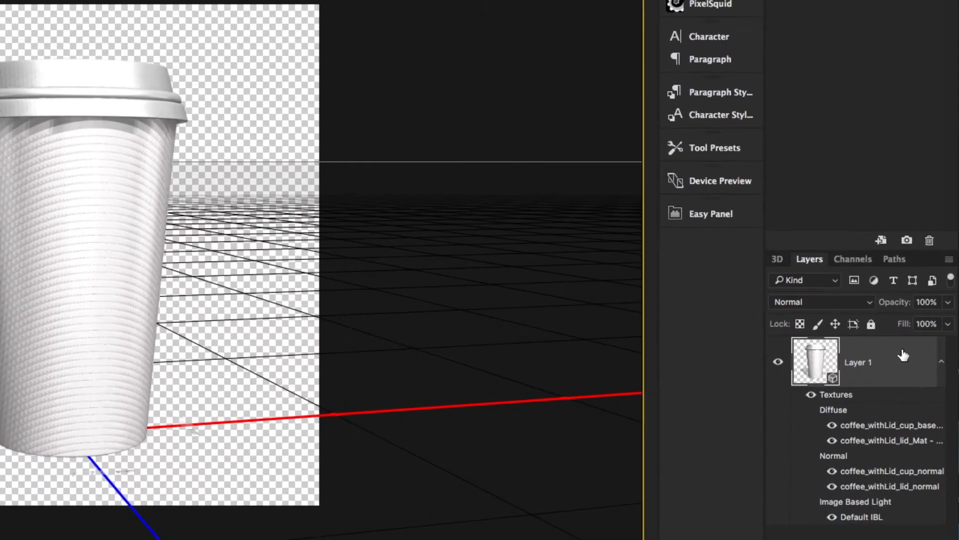
# Step: Display the 3D scene list and inspect the coffee_withLid_cup and coffee_withLid_lid meshes
pyautogui.click(781, 257)
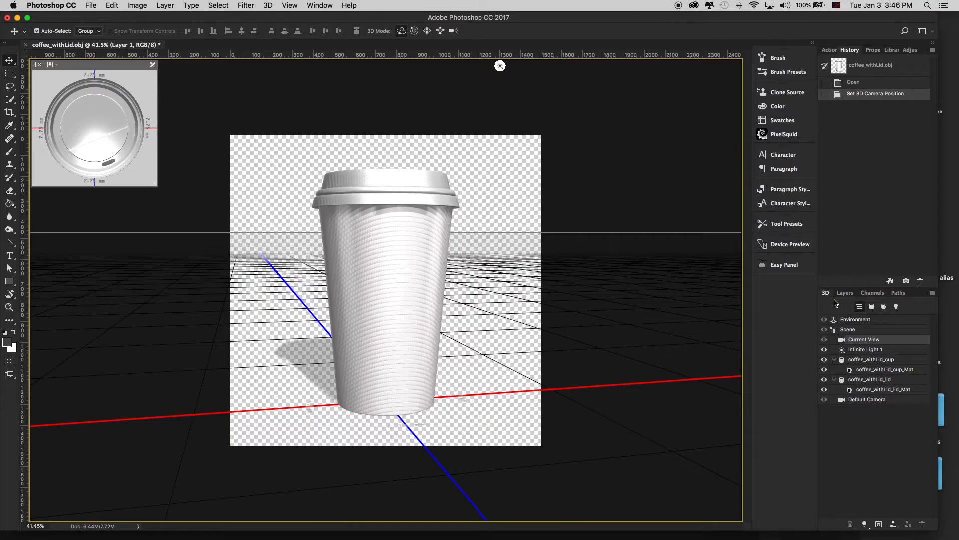
pyautogui.click(319, 6)
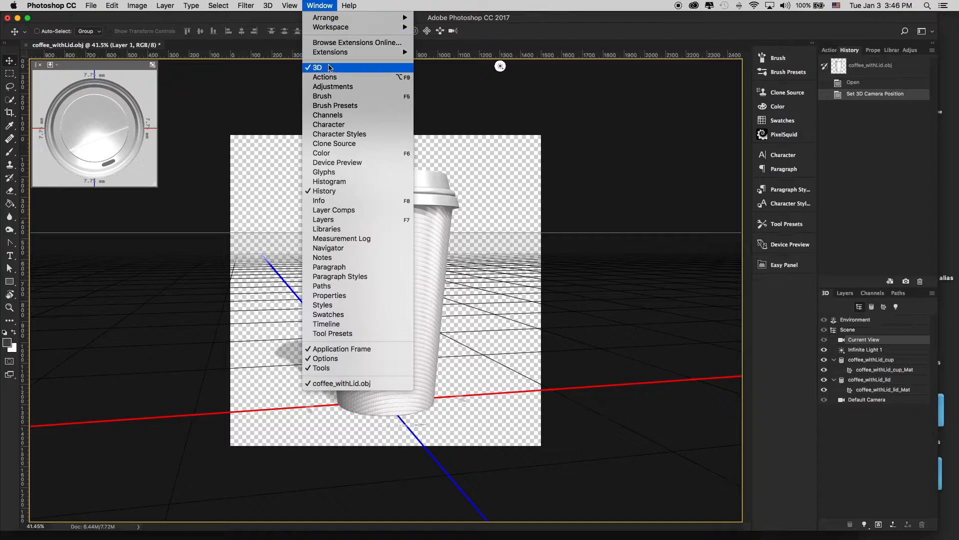
pyautogui.click(863, 218)
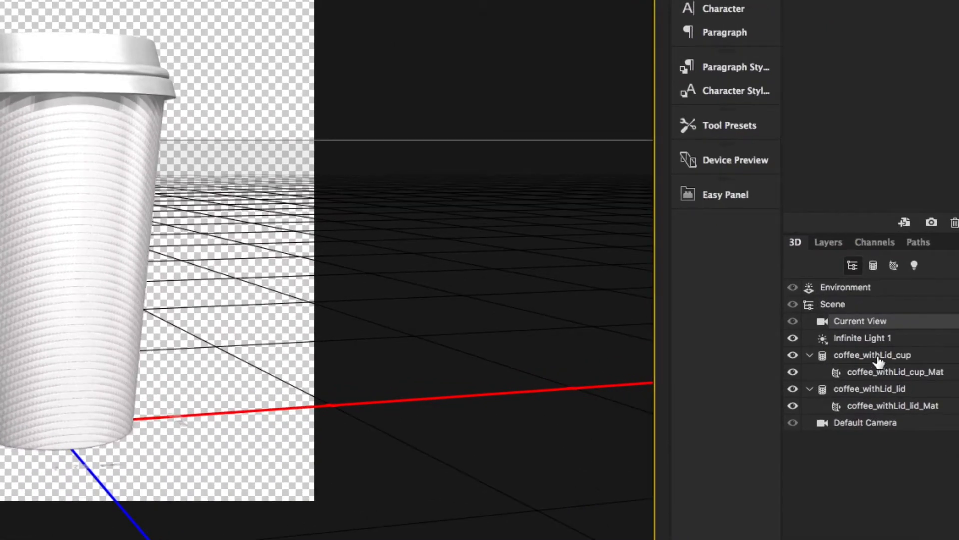
pyautogui.click(873, 360)
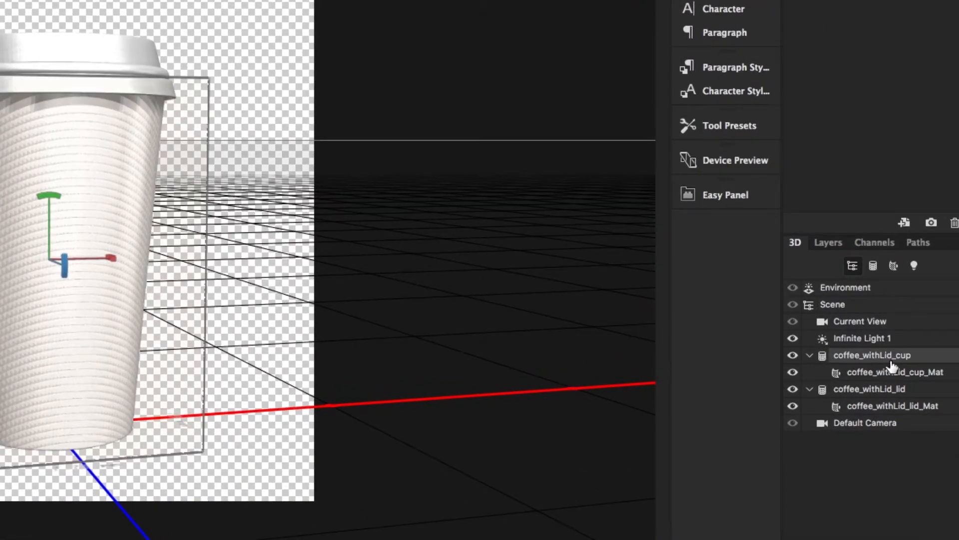
pyautogui.click(891, 390)
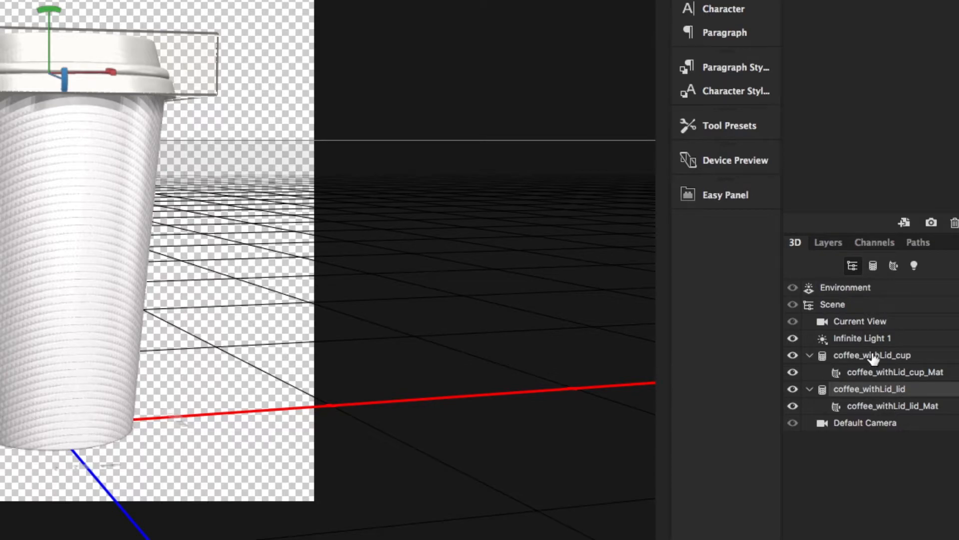
# Step: Select the coffee_withLid_cup_Mat material of the cup mesh and show its material properties
pyautogui.click(836, 372)
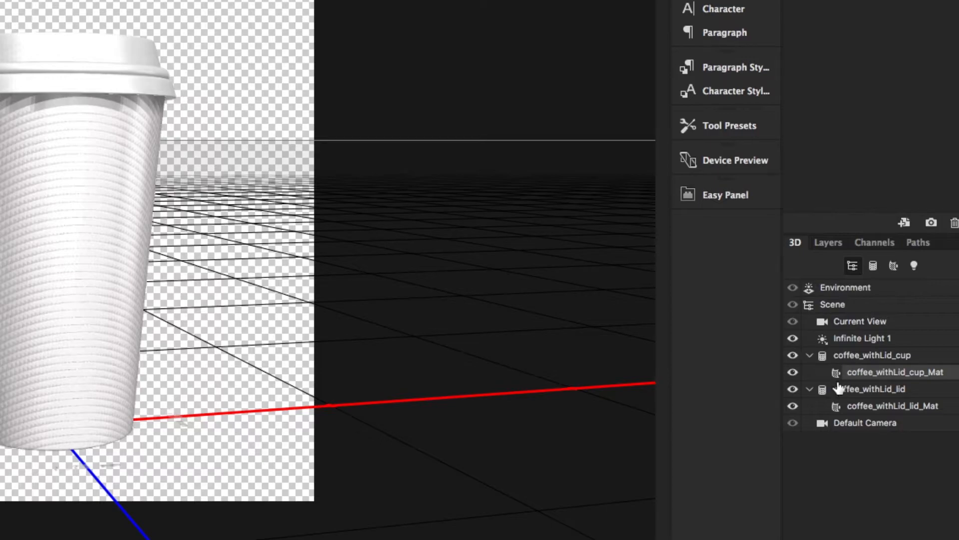
pyautogui.click(838, 406)
pyautogui.click(837, 371)
pyautogui.doubleClick(836, 376)
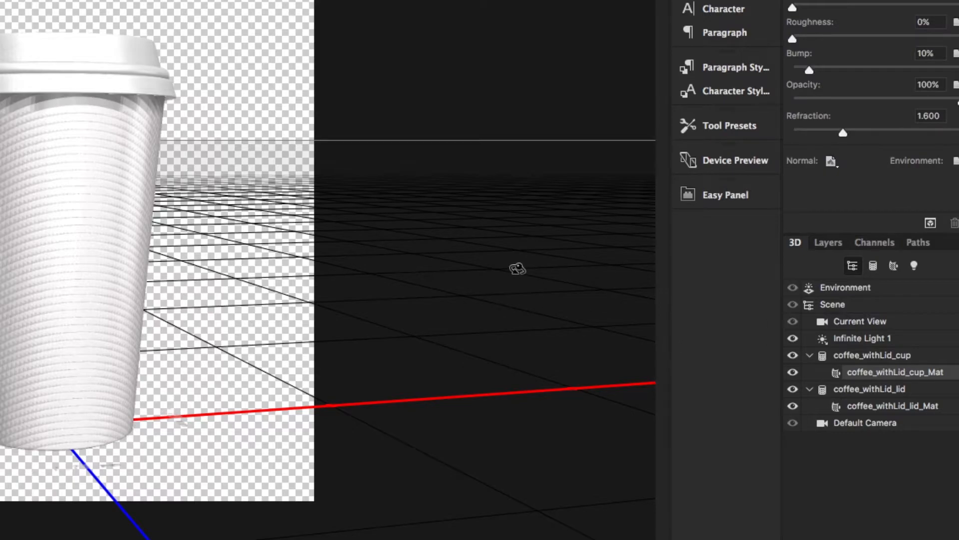
# Step: Open the cup material's diffuse texture for editing in its own document
pyautogui.press('super+minus')
pyautogui.press('super+minus')
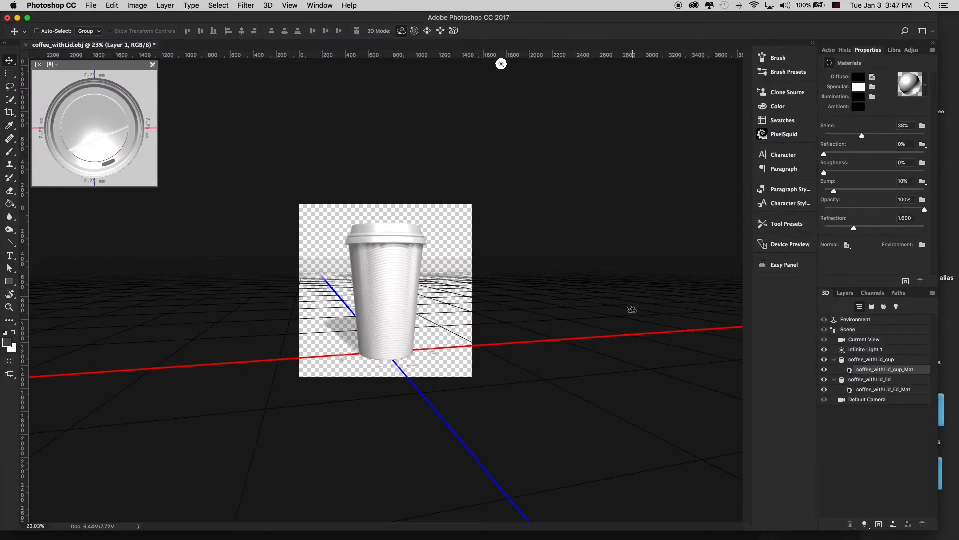
pyautogui.keyDown('alt'); pyautogui.scroll(10, 449, 268); pyautogui.keyUp('alt')
pyautogui.keyDown('alt'); pyautogui.scroll(-5, 617, 308); pyautogui.keyUp('alt')
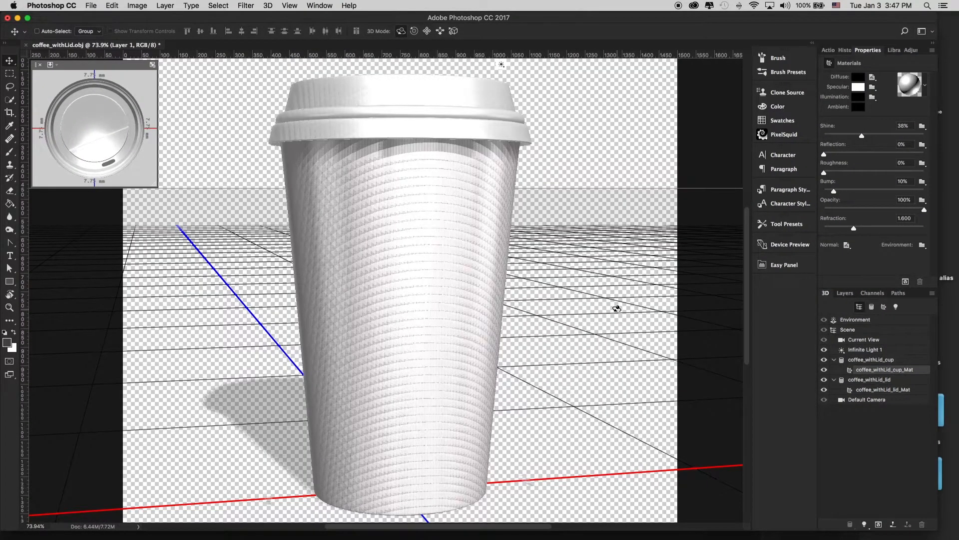
pyautogui.keyDown('alt'); pyautogui.scroll(-2, 617, 308); pyautogui.keyUp('alt')
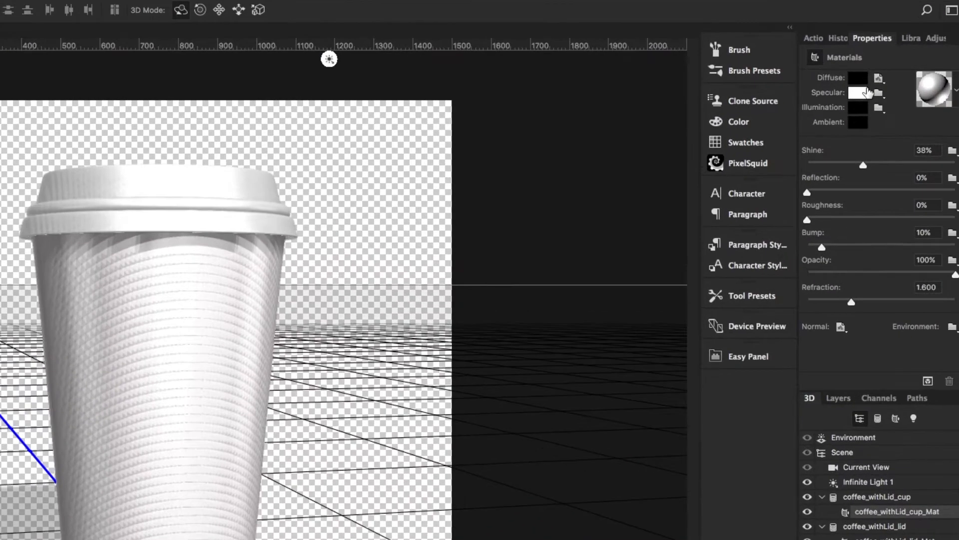
pyautogui.moveTo(869, 79)
pyautogui.click(880, 78)
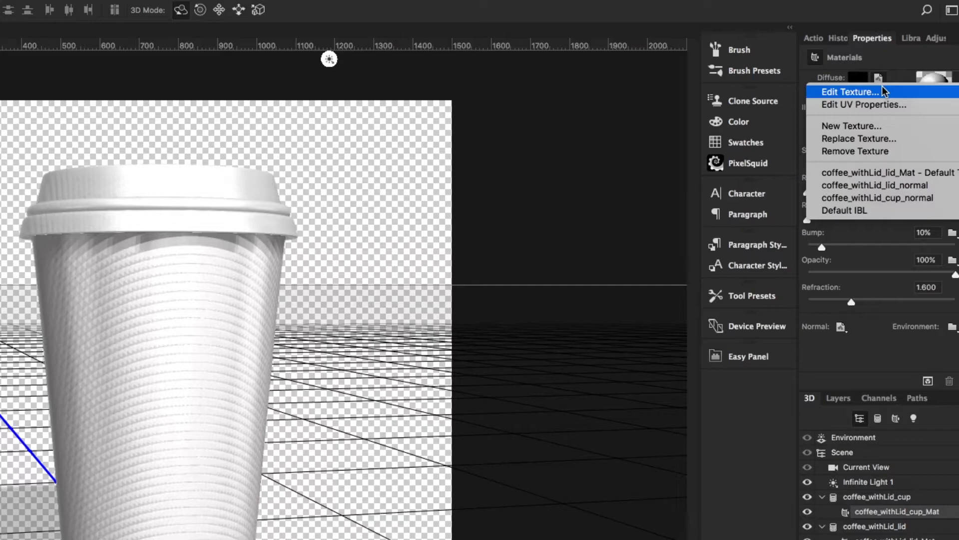
pyautogui.click(882, 91)
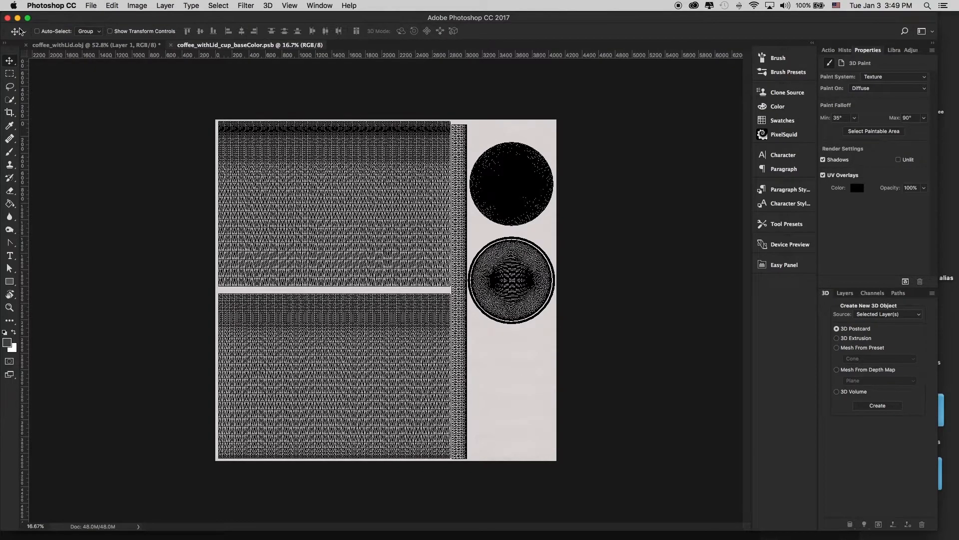
# Step: Place CupTexture.jpg from the Desktop as an embedded file over the lower UV area, centred at X 1426.5 px, Y 3080 px
pyautogui.click(92, 5)
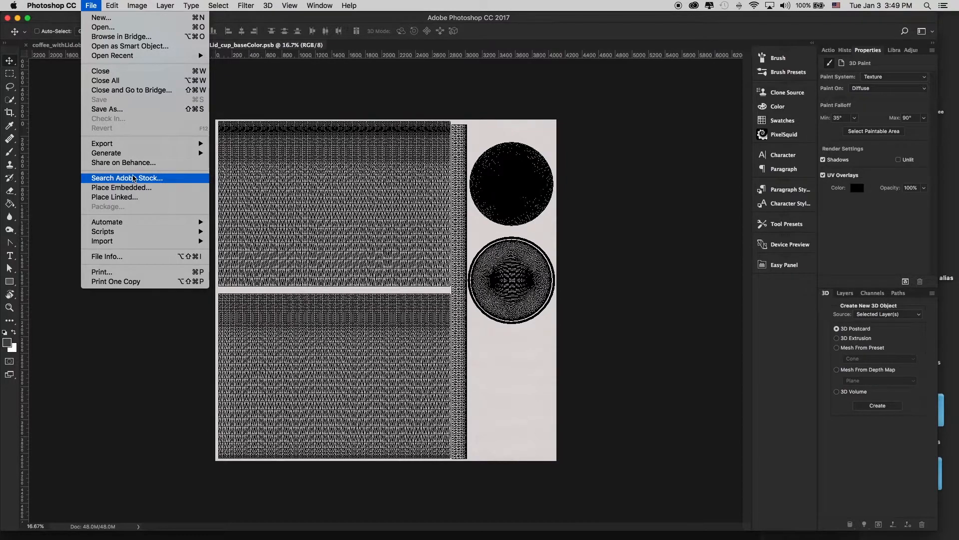
pyautogui.click(133, 188)
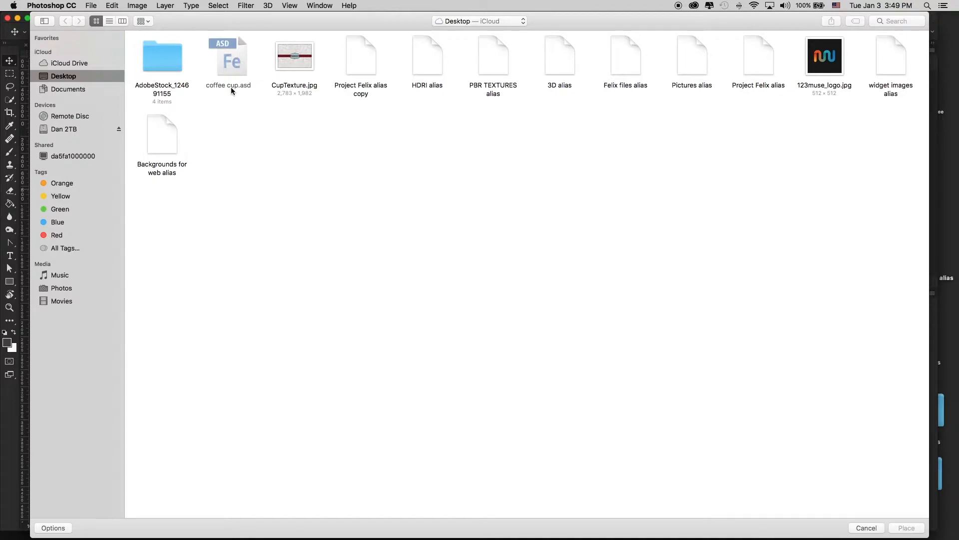
pyautogui.click(302, 61)
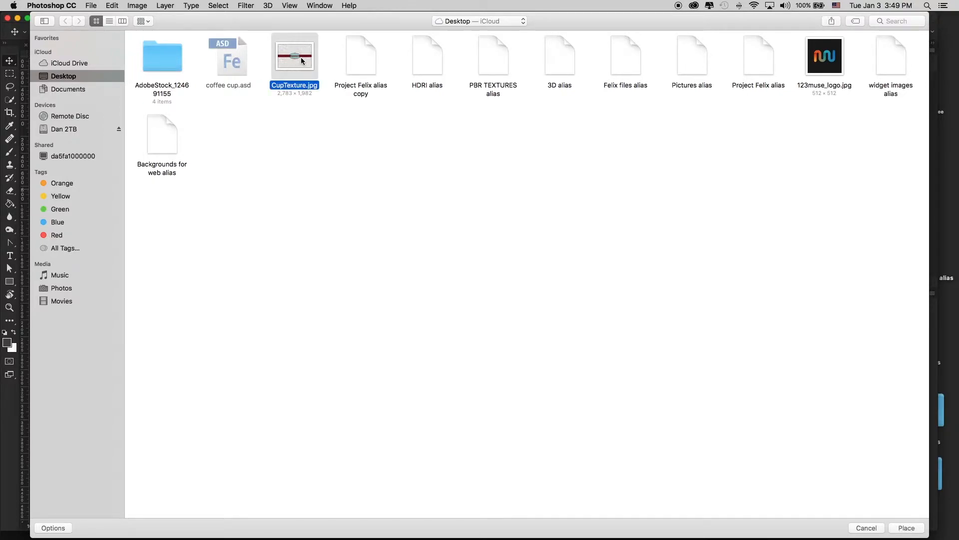
pyautogui.doubleClick(302, 61)
pyautogui.moveTo(448, 247); pyautogui.dragTo(393, 331)
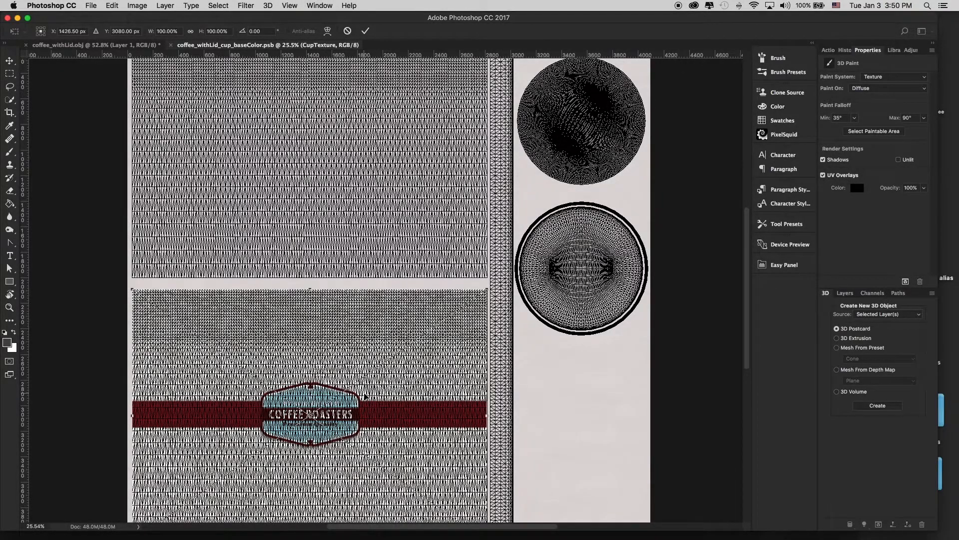
pyautogui.click(366, 30)
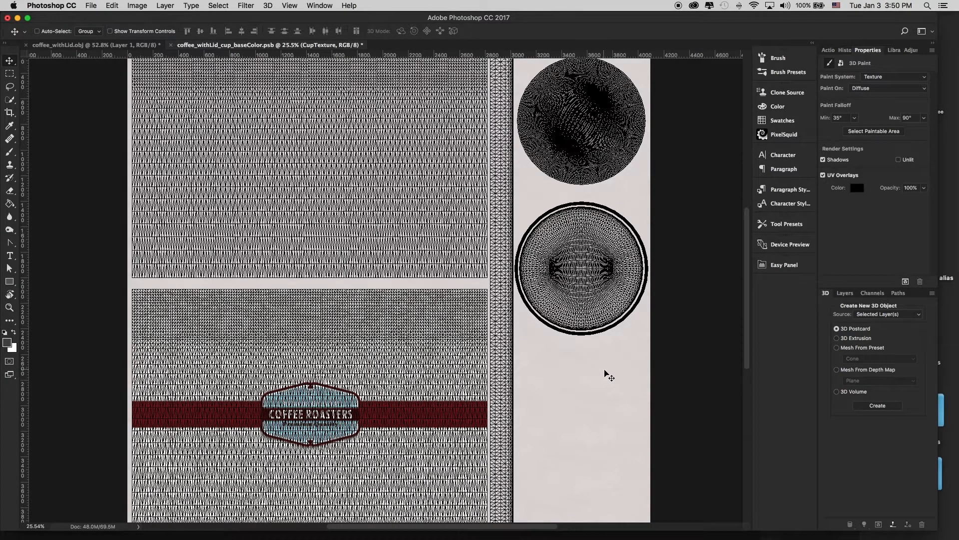
# Step: Save the texture document, return to coffee_withLid.obj and orbit the cup to inspect the back of the artwork
pyautogui.click(849, 294)
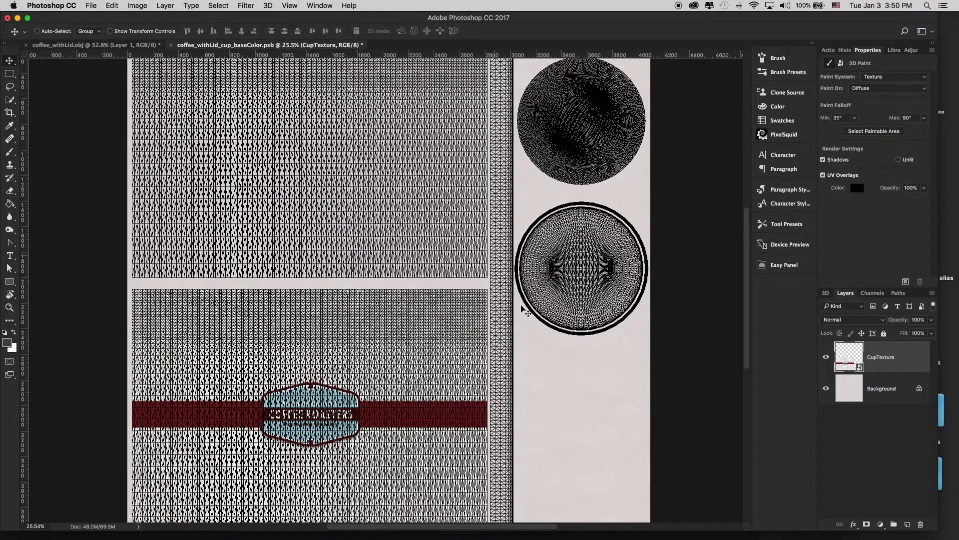
pyautogui.press('super+s')
pyautogui.click(73, 45)
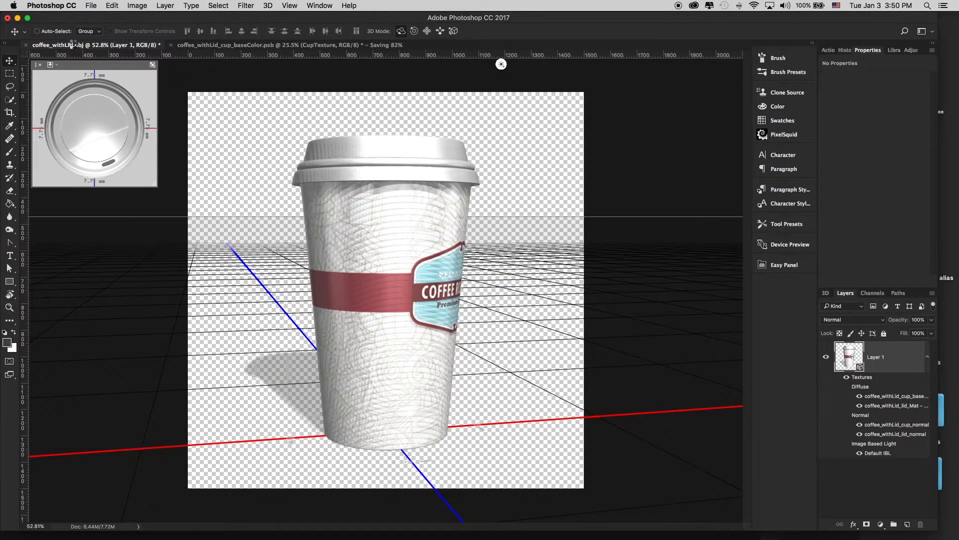
pyautogui.moveTo(524, 149); pyautogui.dragTo(153, 196)
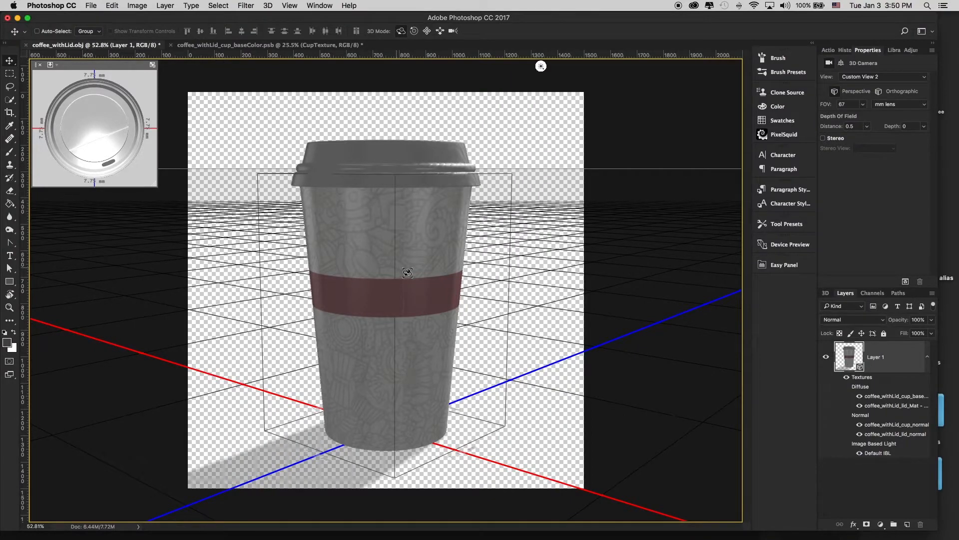
# Step: In the base colour texture, stretch CupTexture's right edge to 100.25% width and extend its left edge to cover the lower UV area
pyautogui.click(215, 46)
pyautogui.press('super')
pyautogui.keyDown('alt'); pyautogui.scroll(5, 421, 444); pyautogui.keyUp('alt')
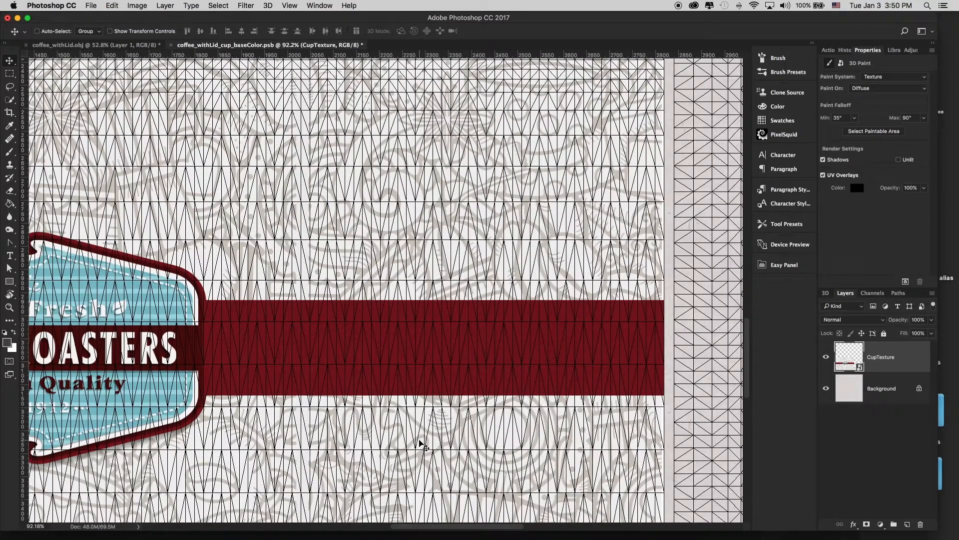
pyautogui.keyDown('alt'); pyautogui.scroll(-6, 422, 437); pyautogui.keyUp('alt')
pyautogui.keyDown('alt'); pyautogui.scroll(5, 407, 331); pyautogui.keyUp('alt')
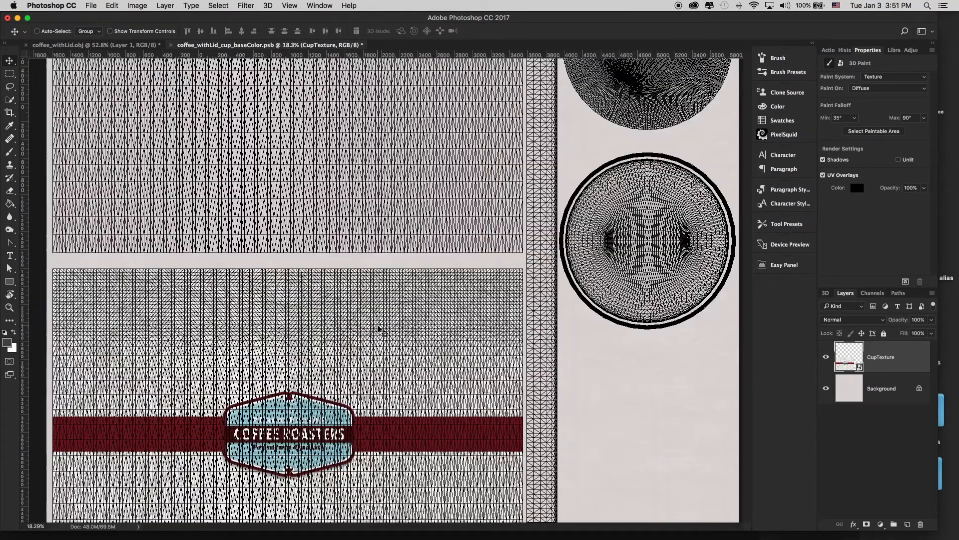
pyautogui.press('super+t')
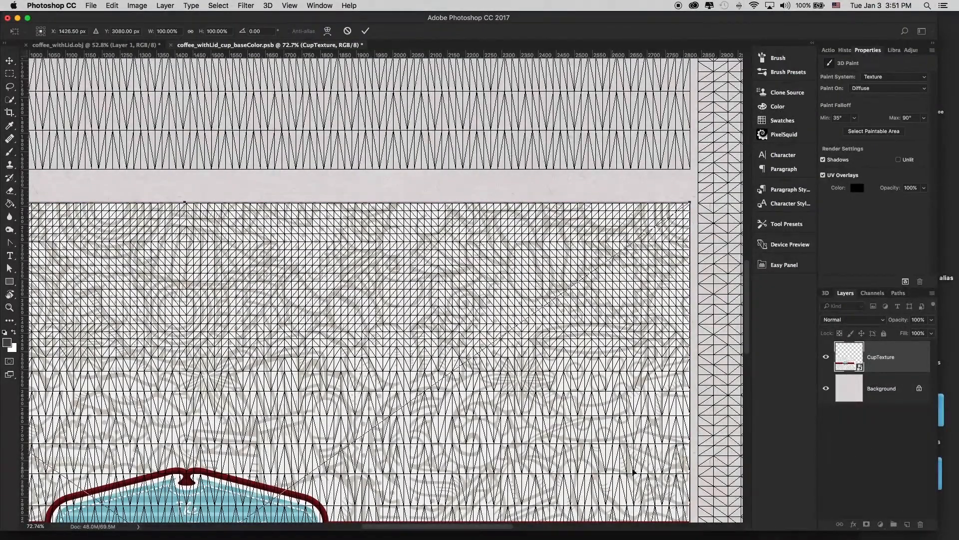
pyautogui.scroll(-5, 747, 300)
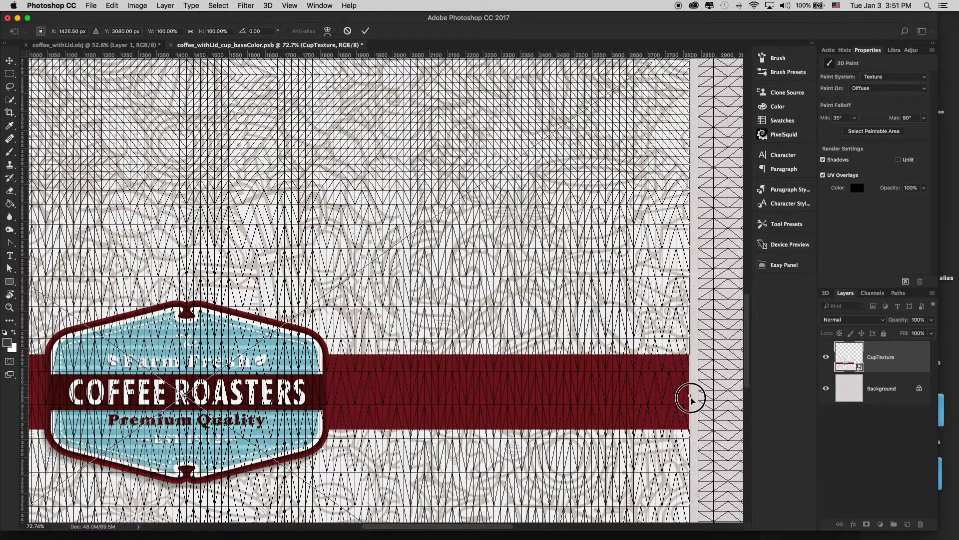
pyautogui.moveTo(689, 396); pyautogui.dragTo(693, 400)
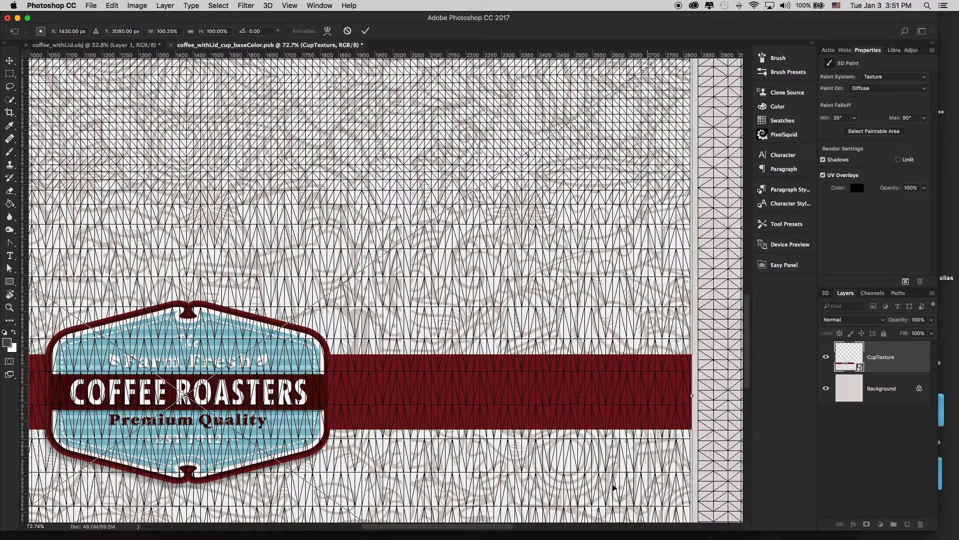
pyautogui.moveTo(390, 528); pyautogui.dragTo(270, 513)
pyautogui.moveTo(231, 393); pyautogui.dragTo(230, 393)
pyautogui.click(365, 31)
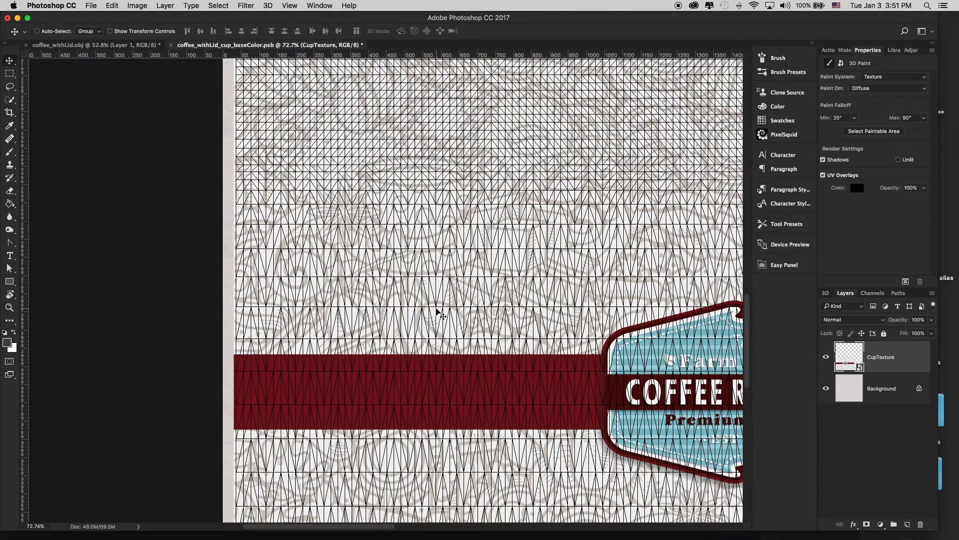
# Step: Save the adjusted texture and orbit the cup in coffee_withLid.obj until the Coffee Roasters logo faces forward
pyautogui.press('super+s')
pyautogui.click(126, 48)
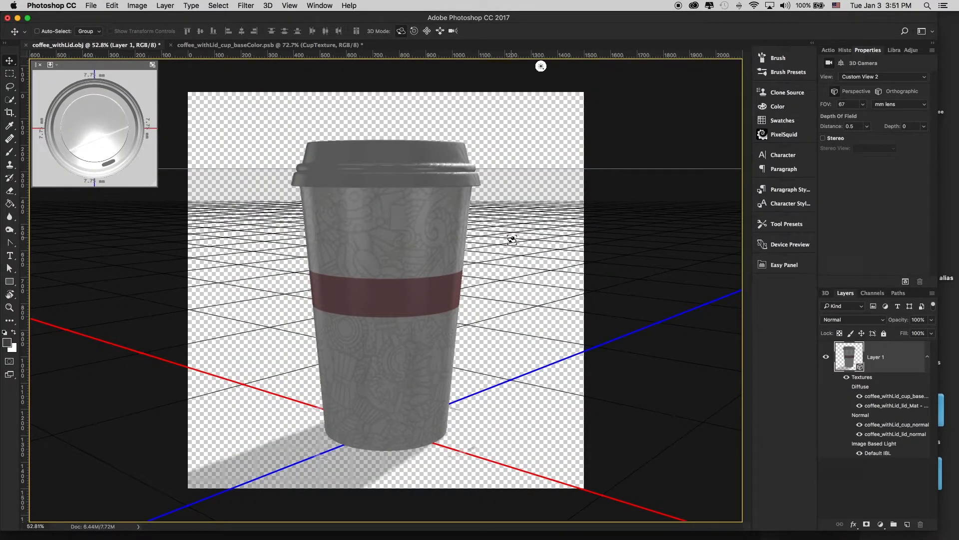
pyautogui.moveTo(546, 241); pyautogui.dragTo(311, 254)
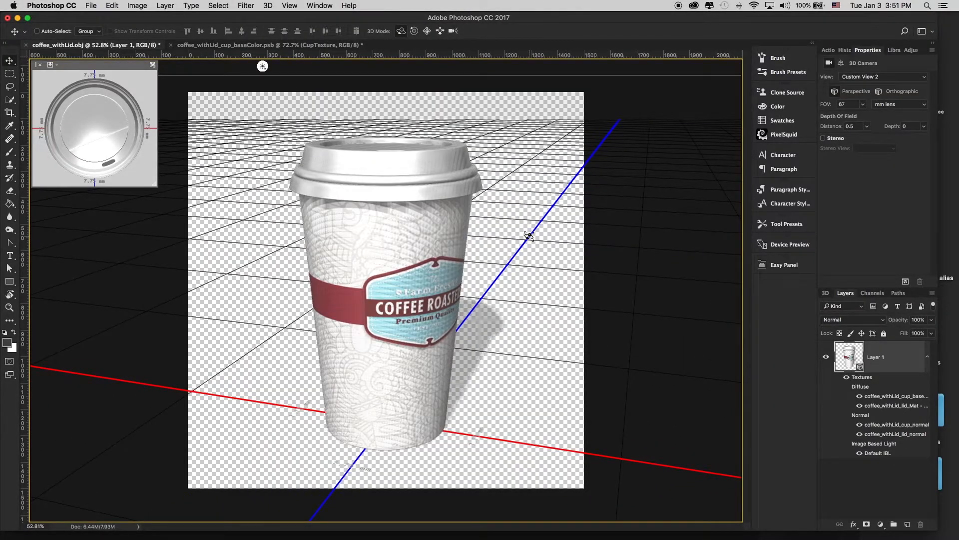
# Step: Check the pixel dimensions of the coffee_withLid_cup_baseColor.psb texture document without resizing it
pyautogui.click(271, 46)
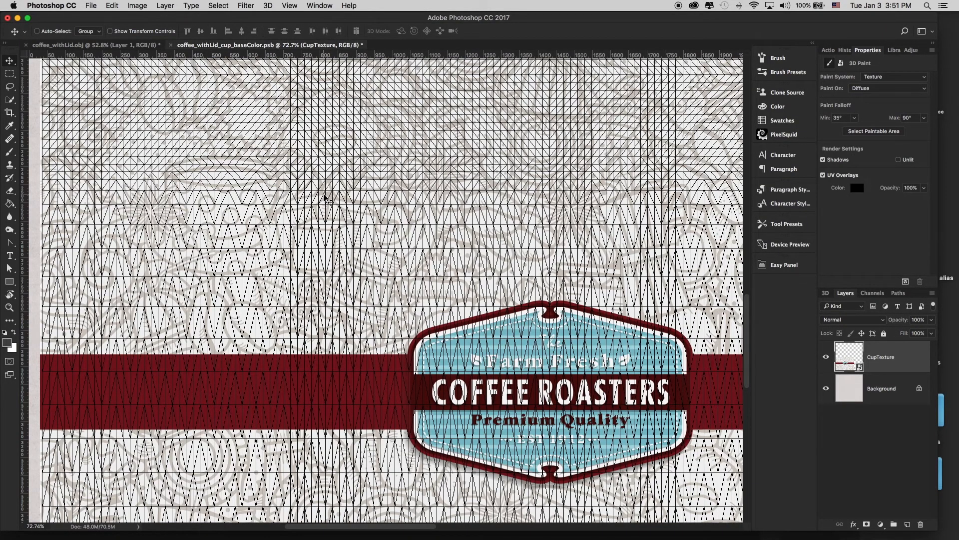
pyautogui.keyDown('alt'); pyautogui.scroll(-10, 323, 198); pyautogui.keyUp('alt')
pyautogui.keyDown('alt'); pyautogui.scroll(4, 327, 207); pyautogui.keyUp('alt')
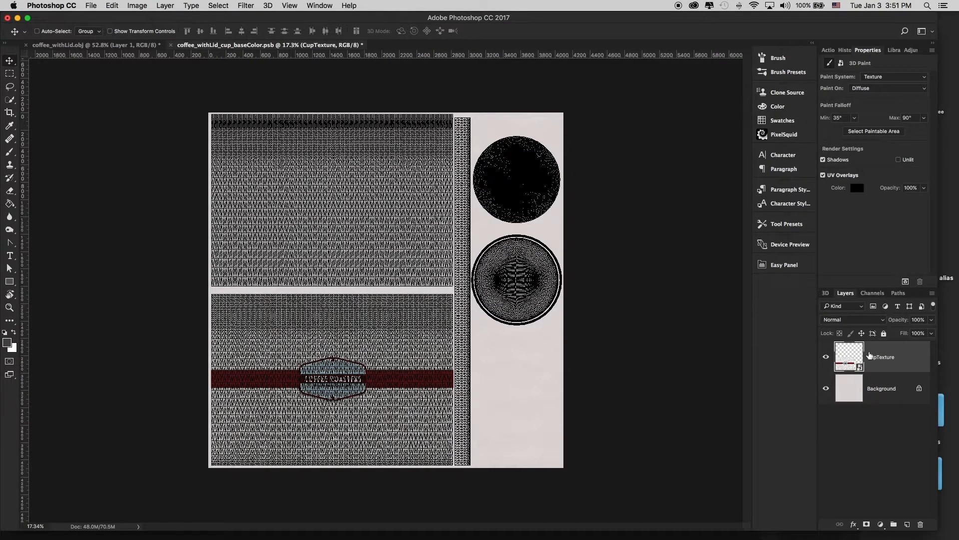
pyautogui.click(136, 6)
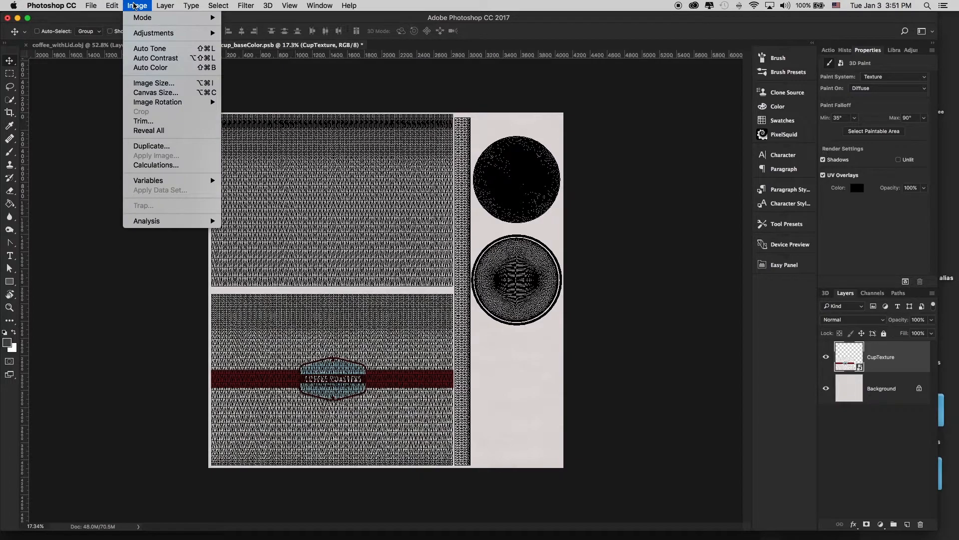
pyautogui.click(150, 84)
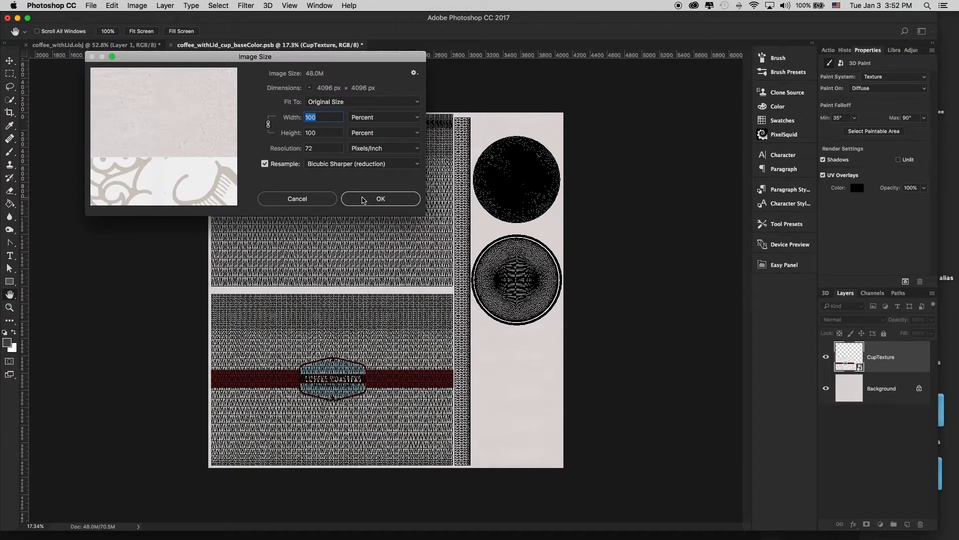
pyautogui.click(297, 199)
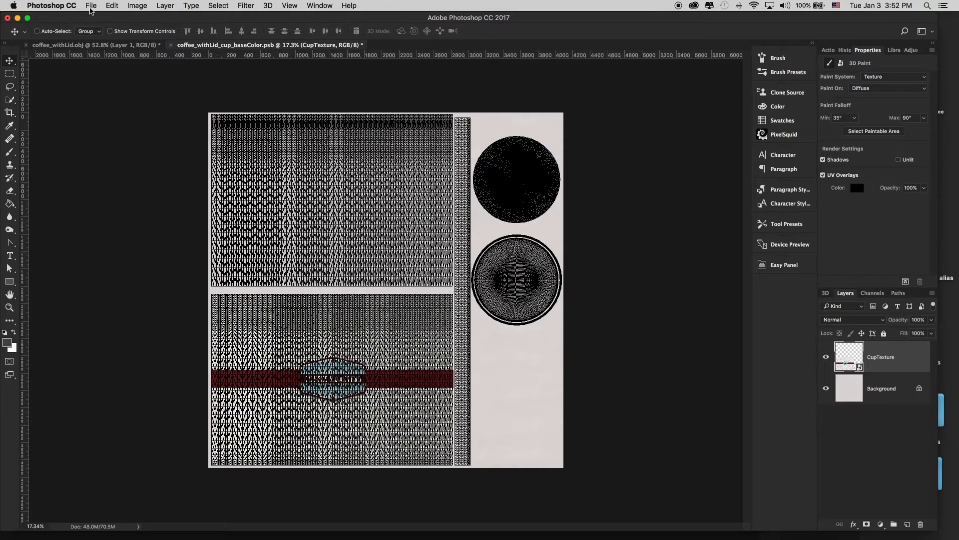
# Step: Quick-export the base colour texture as a JPG named new texture.jpg to the Desktop
pyautogui.click(91, 6)
pyautogui.moveTo(115, 146)
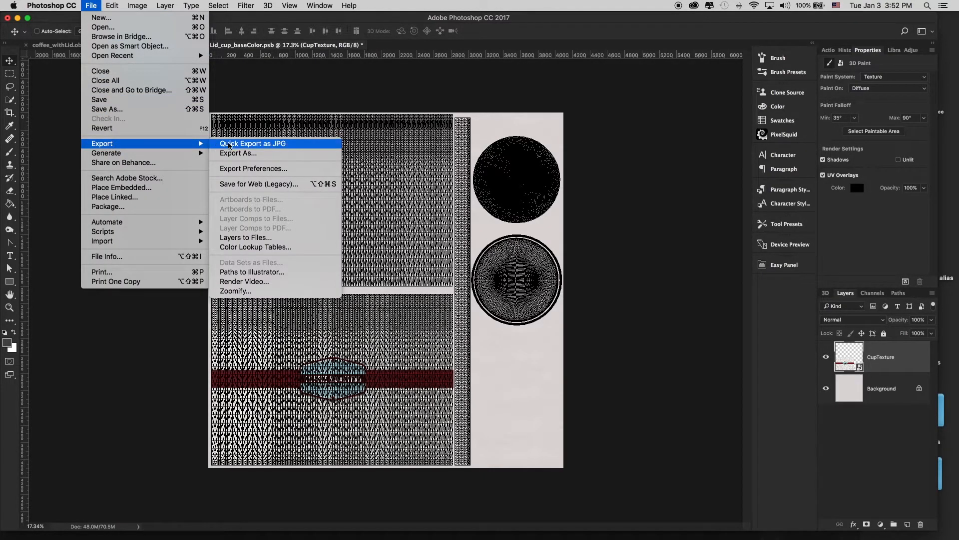
pyautogui.click(245, 145)
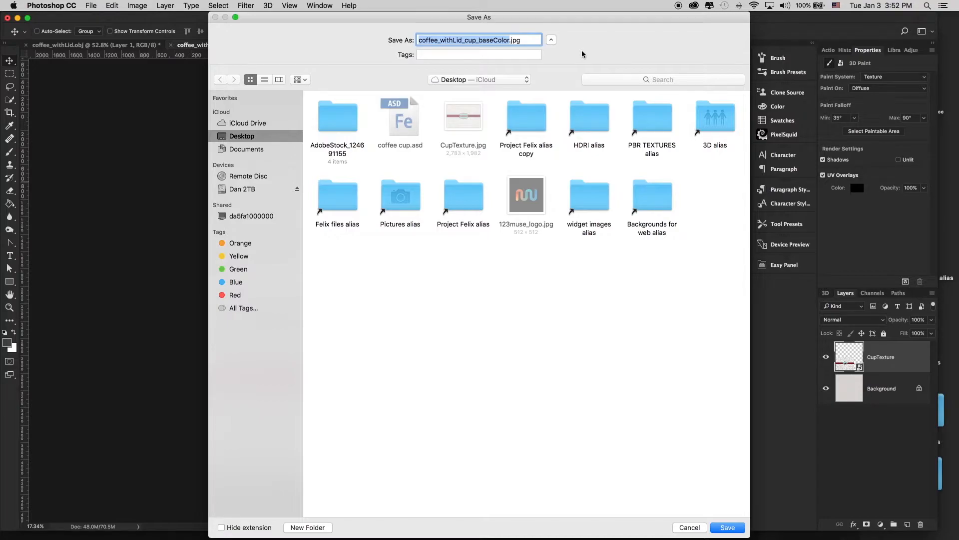
pyautogui.write('new texture')
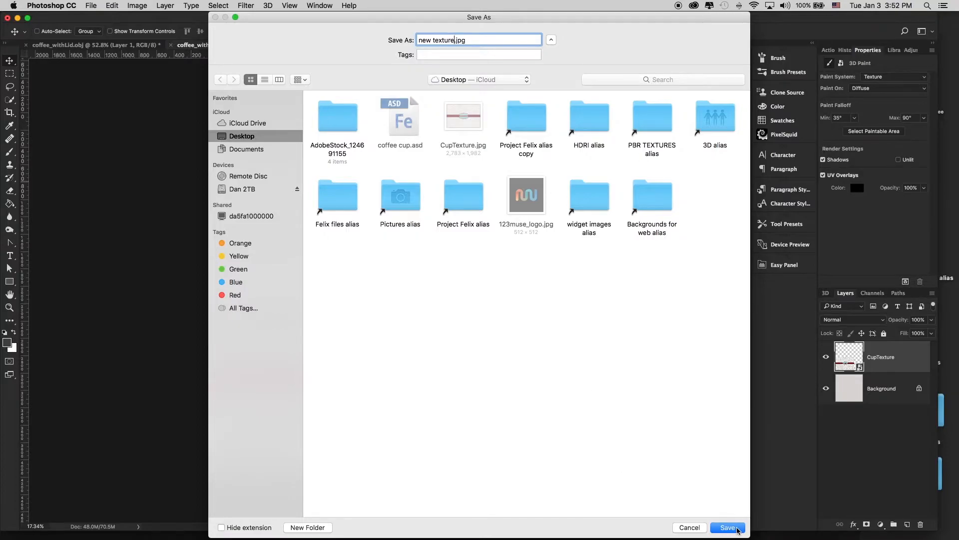
pyautogui.click(728, 527)
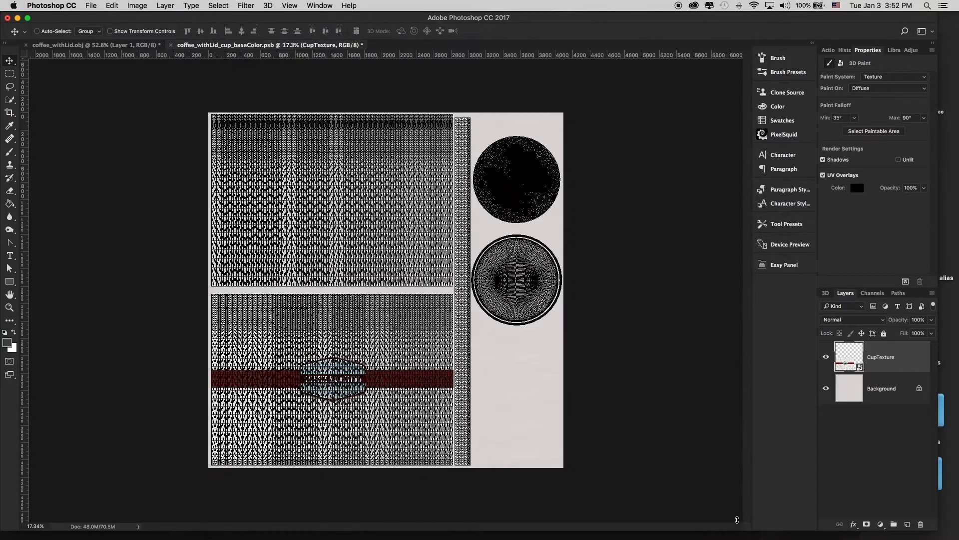
# Step: Minimise Photoshop, close the AdobeStock_124691155 folder window and arrange the texture files and model folder on the Desktop
pyautogui.click(18, 18)
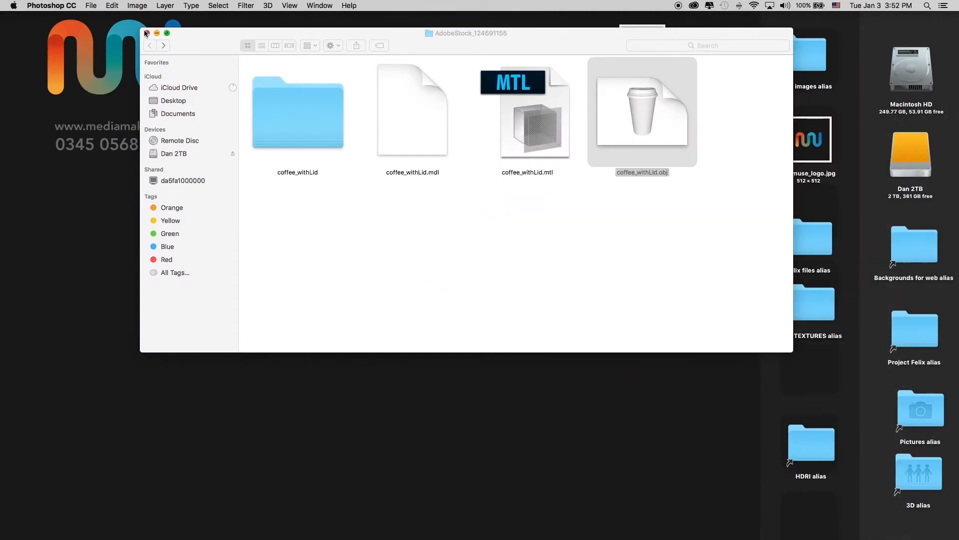
pyautogui.click(147, 33)
pyautogui.moveTo(625, 290); pyautogui.dragTo(403, 140)
pyautogui.moveTo(642, 41); pyautogui.dragTo(473, 125)
pyautogui.moveTo(369, 133); pyautogui.dragTo(503, 150)
# Step: Preview new texture.jpg on the Desktop and compare it with the original CupTexture.jpg
pyautogui.press('space')
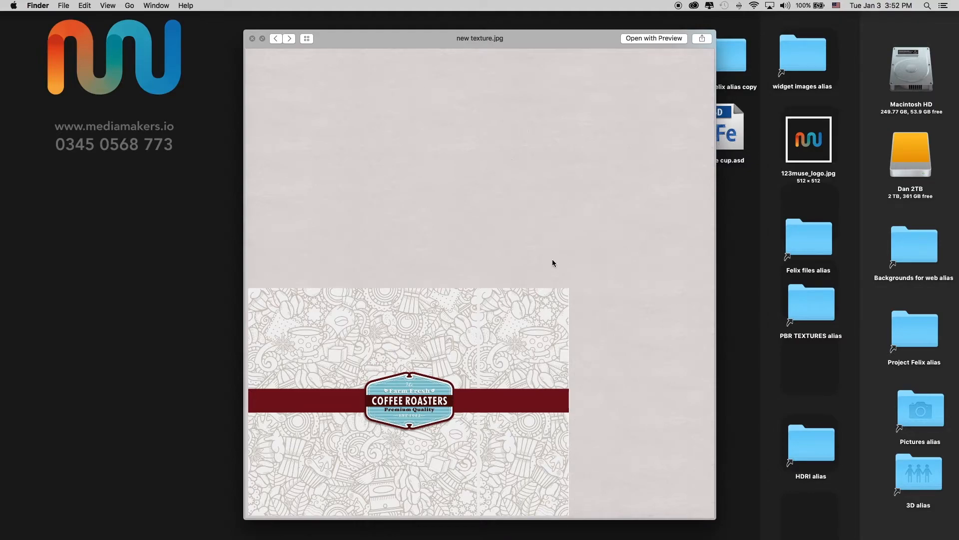
pyautogui.moveTo(539, 57); pyautogui.dragTo(468, 28)
pyautogui.press('Left')
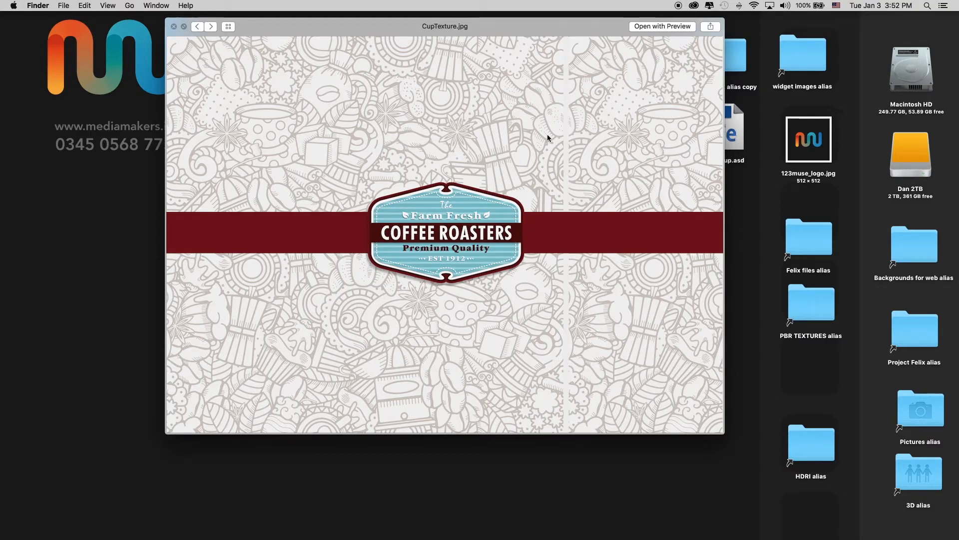
pyautogui.click(197, 26)
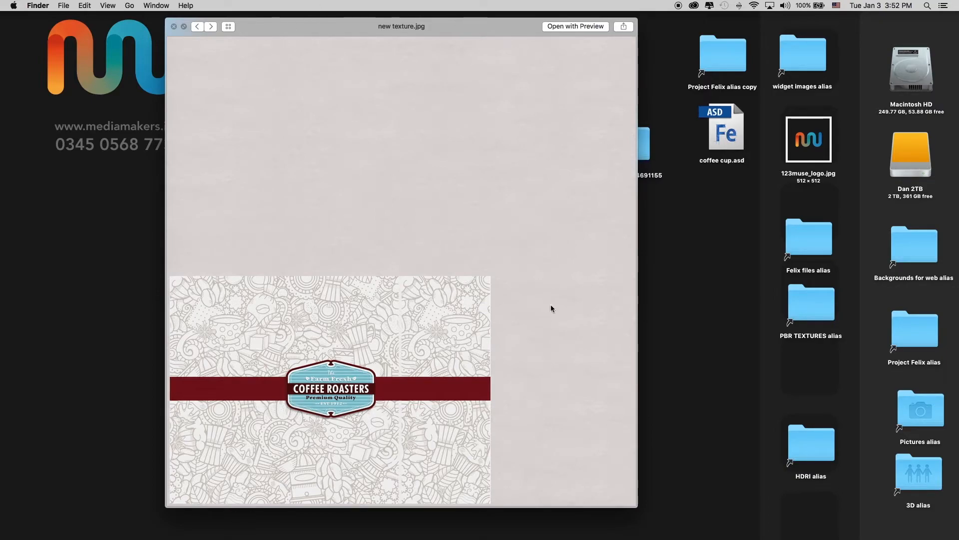
pyautogui.click(174, 26)
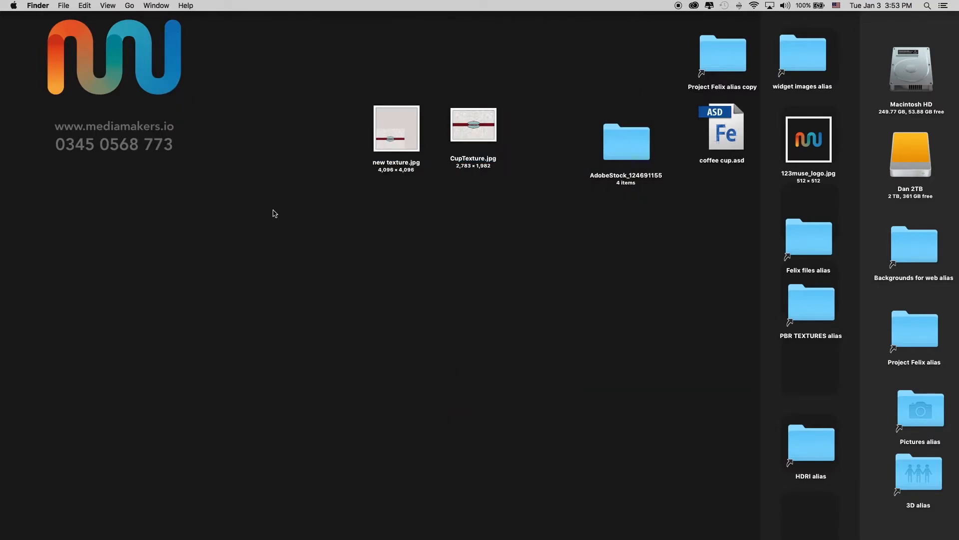
# Step: Quit Photoshop without saving the changes to the open documents
pyautogui.moveTo(599, 538)
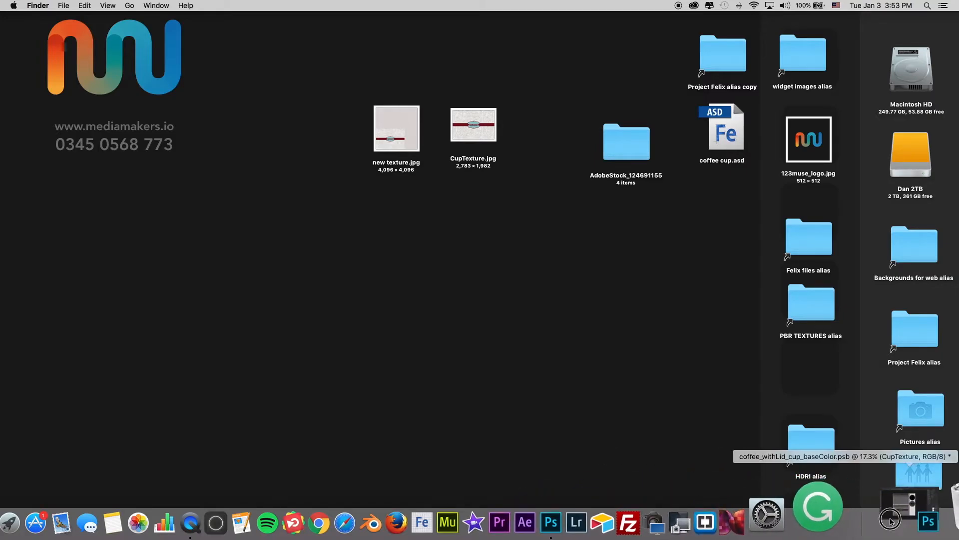
pyautogui.click(844, 526)
pyautogui.press('super+q')
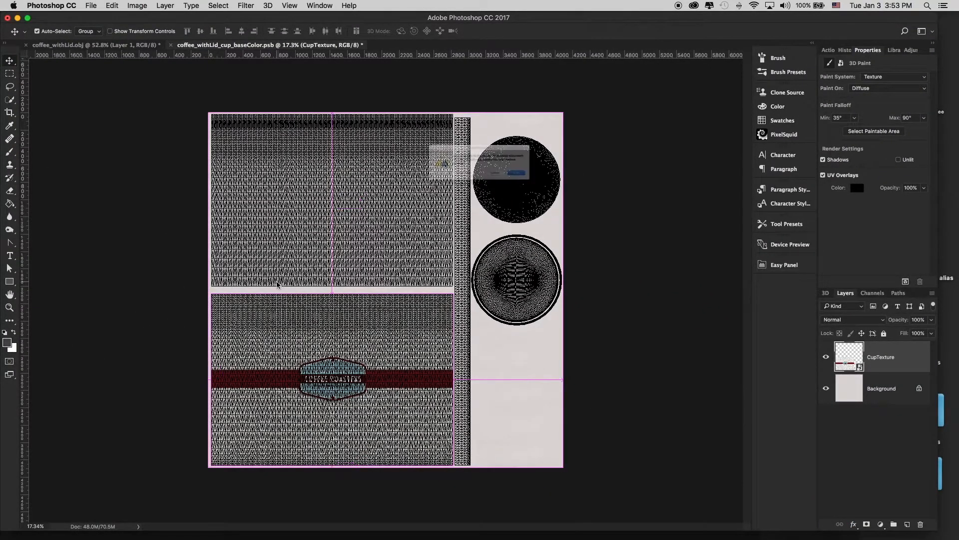
pyautogui.click(452, 185)
pyautogui.click(457, 185)
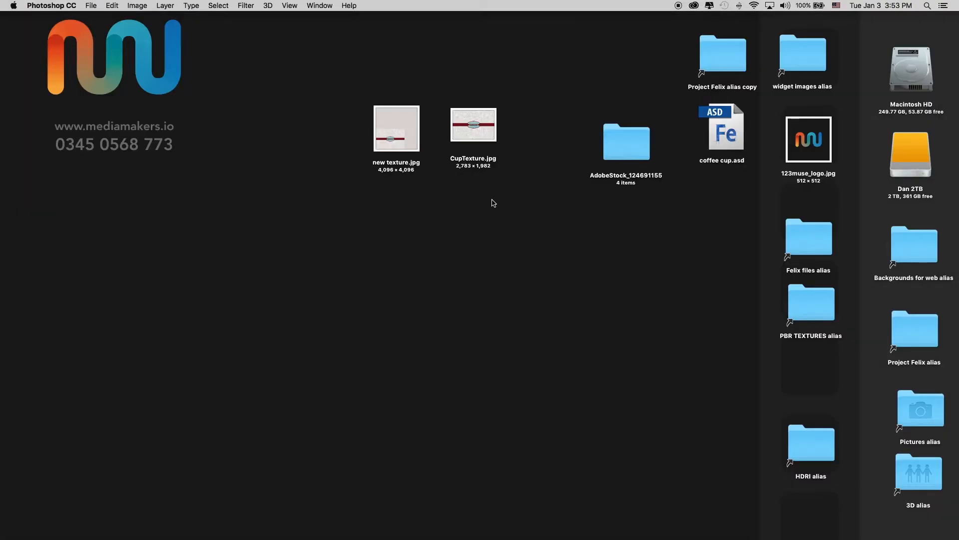
# Step: Free up the system's memory with CleanMyMac
pyautogui.click(712, 7)
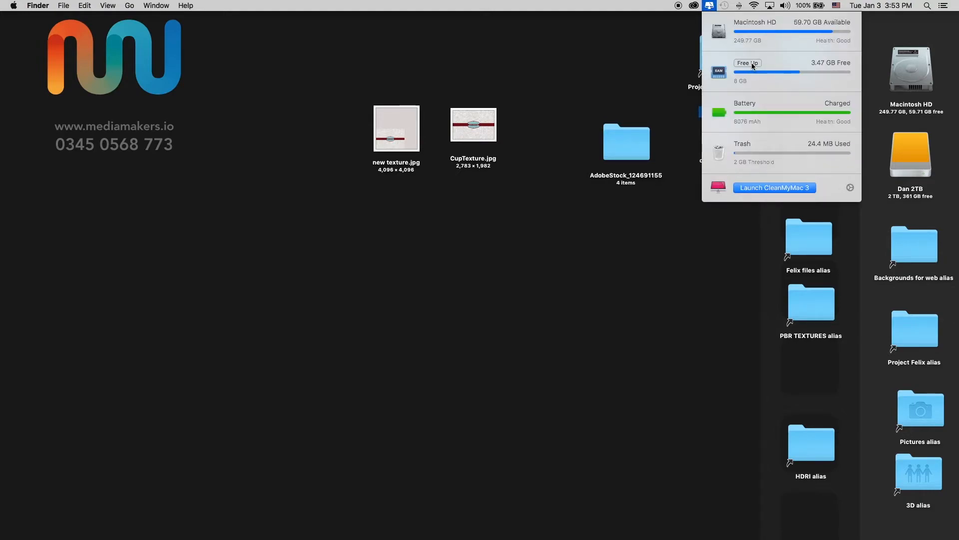
pyautogui.click(747, 63)
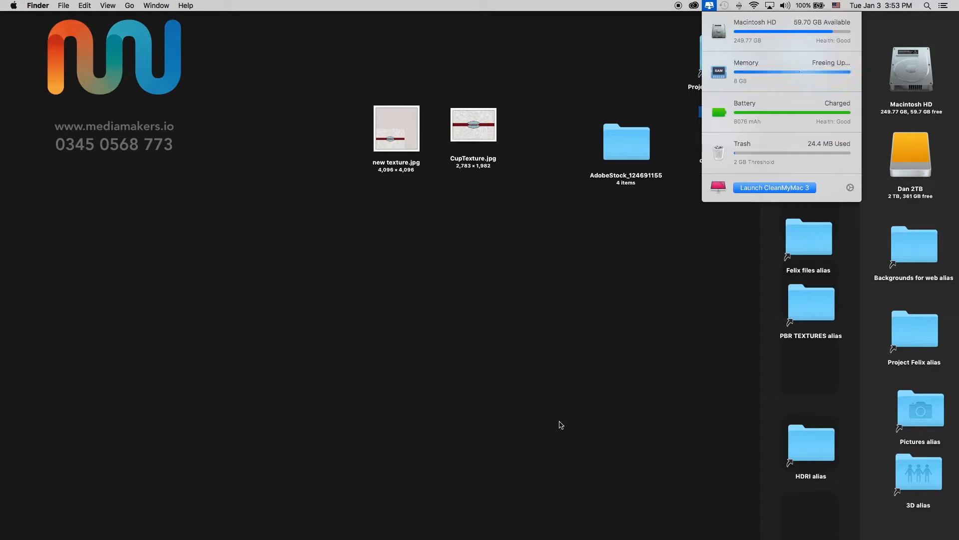
pyautogui.click(539, 335)
# Step: Launch Project Felix, open the recent coffee cup project and enlarge its window to fill the screen
pyautogui.moveTo(475, 533)
pyautogui.click(508, 522)
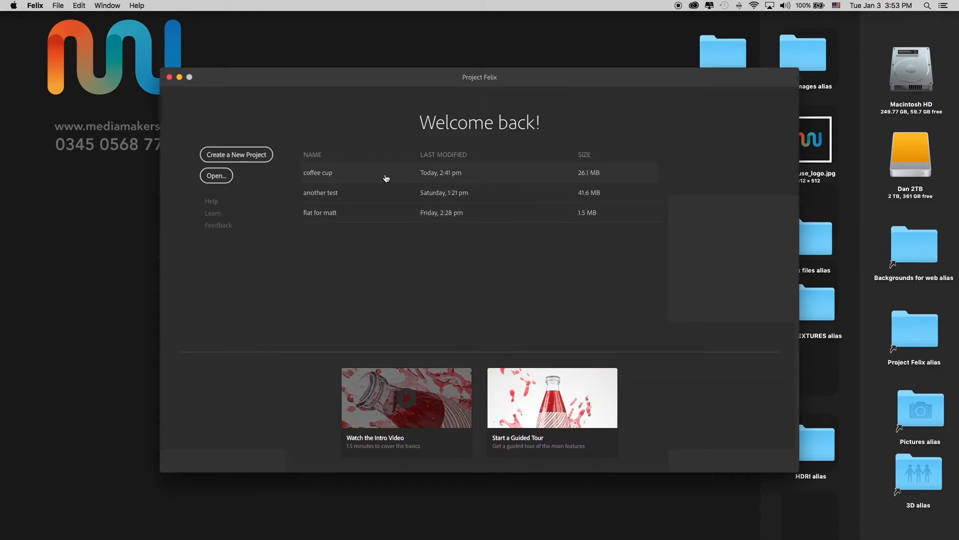
pyautogui.click(329, 176)
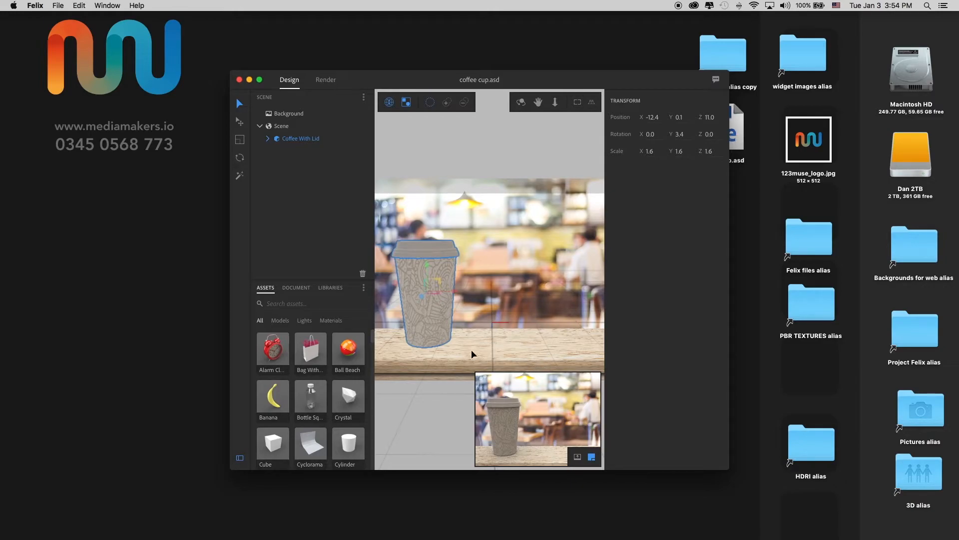
pyautogui.click(259, 80)
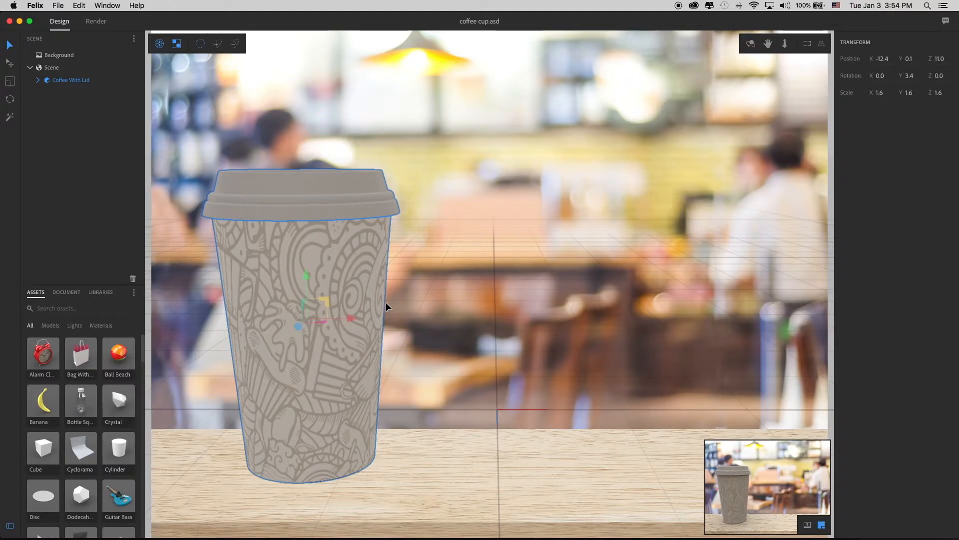
# Step: Replace the base colour map of the cup's Mdl Material 2 with new texture.jpg from the Desktop
pyautogui.click(38, 81)
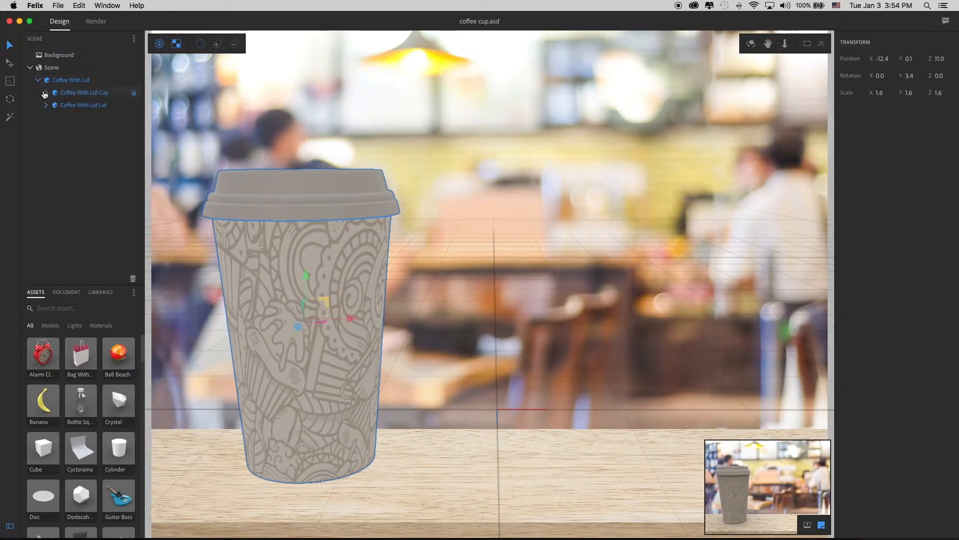
pyautogui.click(46, 93)
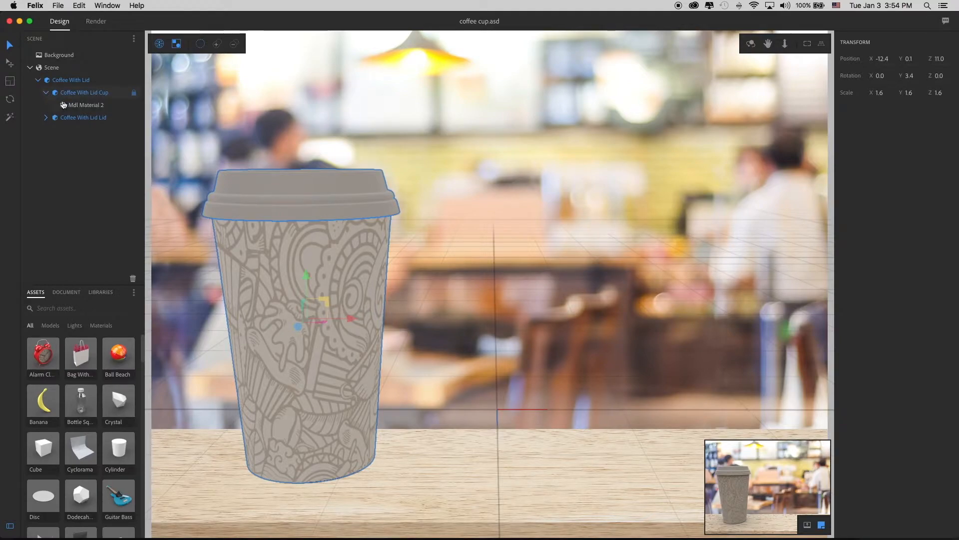
pyautogui.click(87, 106)
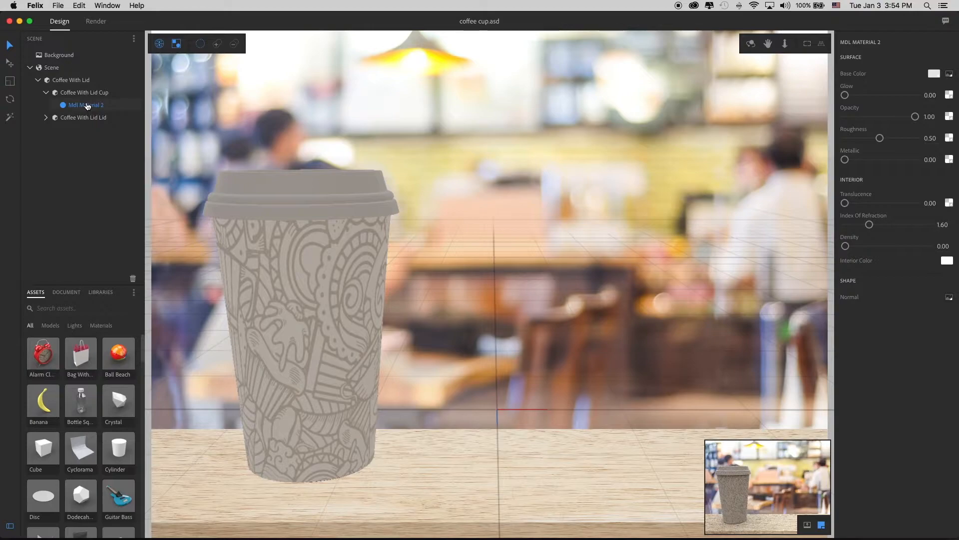
pyautogui.click(949, 73)
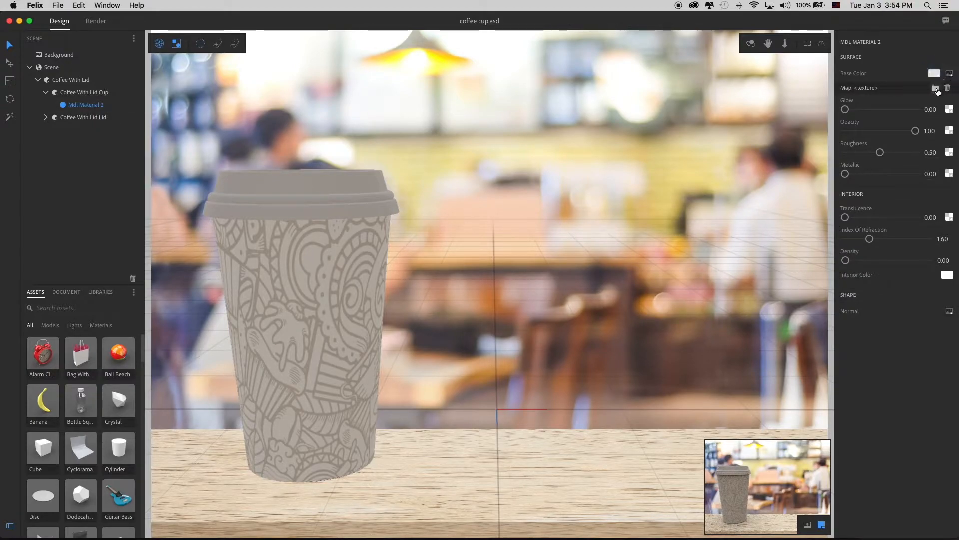
pyautogui.click(936, 89)
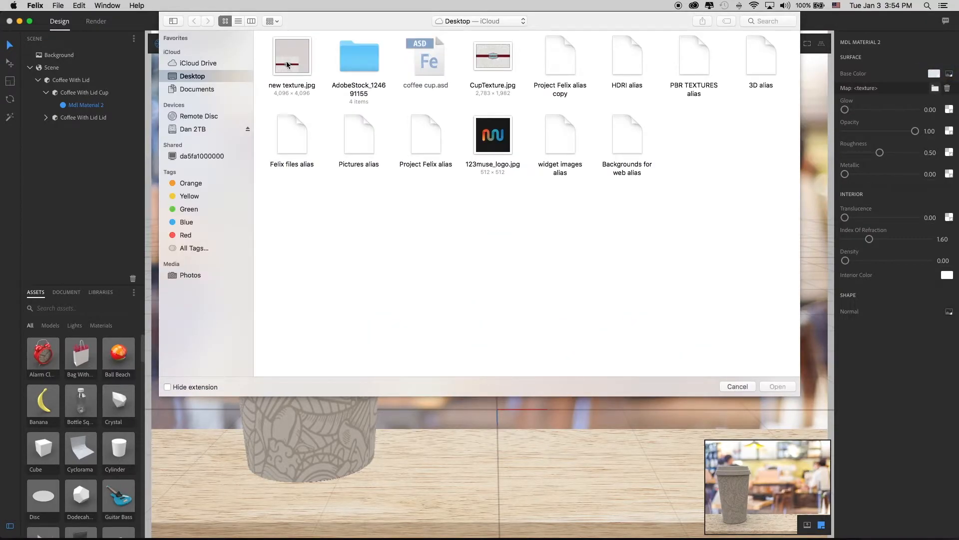
pyautogui.doubleClick(293, 60)
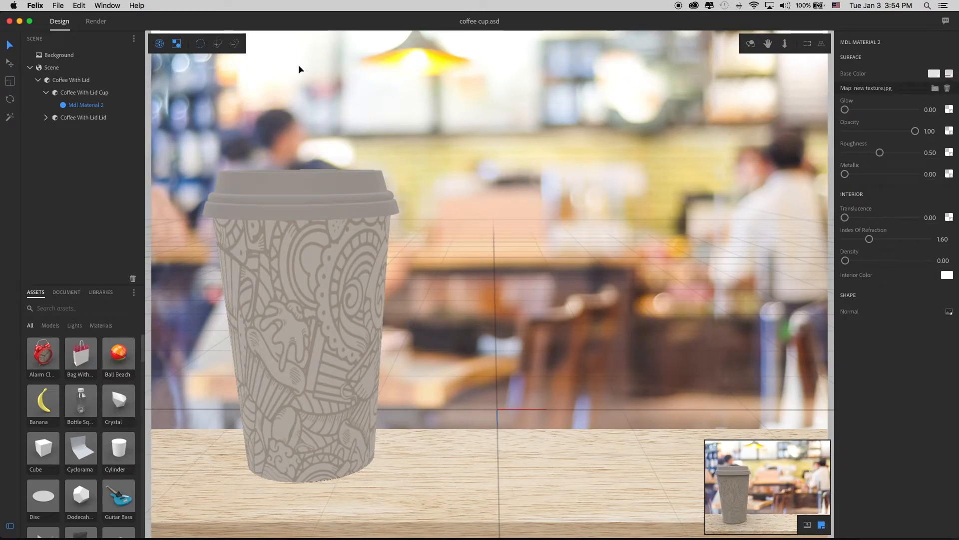
# Step: Rotate the whole Coffee With Lid model to -35.8° about Y so the Coffee Roasters logo faces the camera
pyautogui.click(70, 79)
pyautogui.click(10, 99)
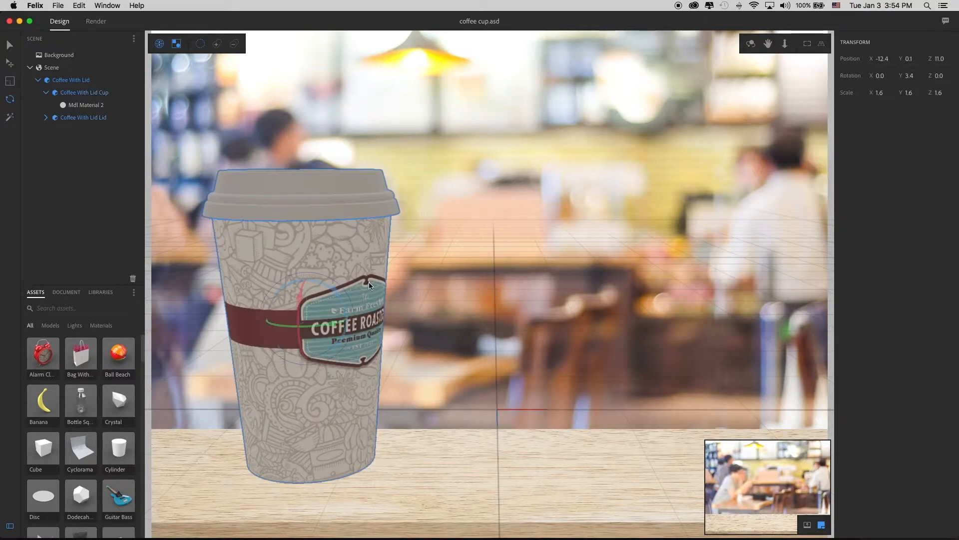
pyautogui.click(670, 198)
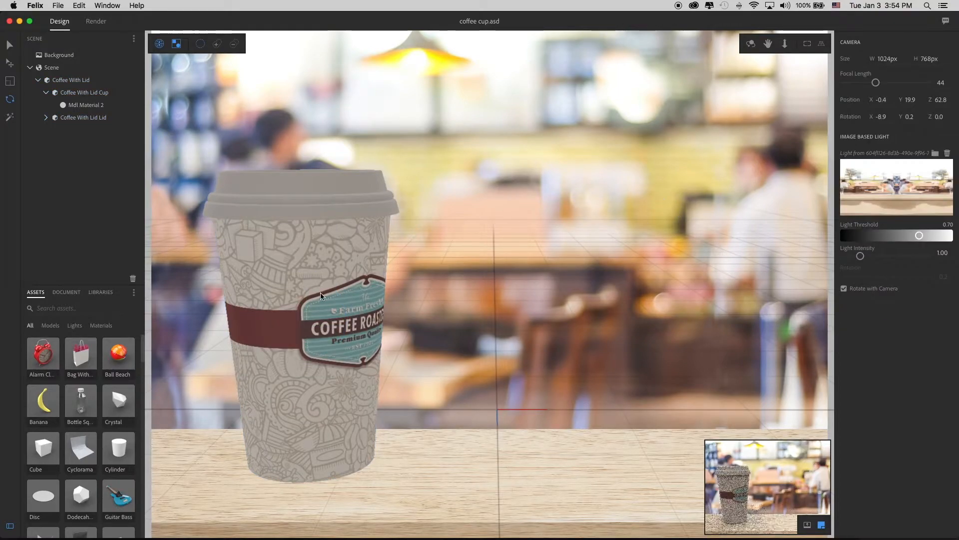
pyautogui.click(334, 273)
pyautogui.moveTo(335, 326); pyautogui.dragTo(310, 329)
pyautogui.press('m')
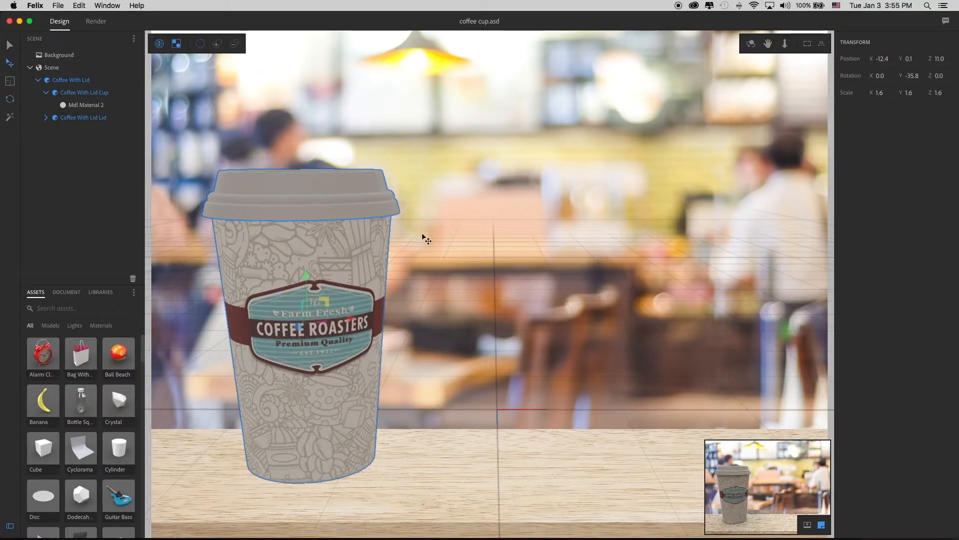
pyautogui.click(503, 116)
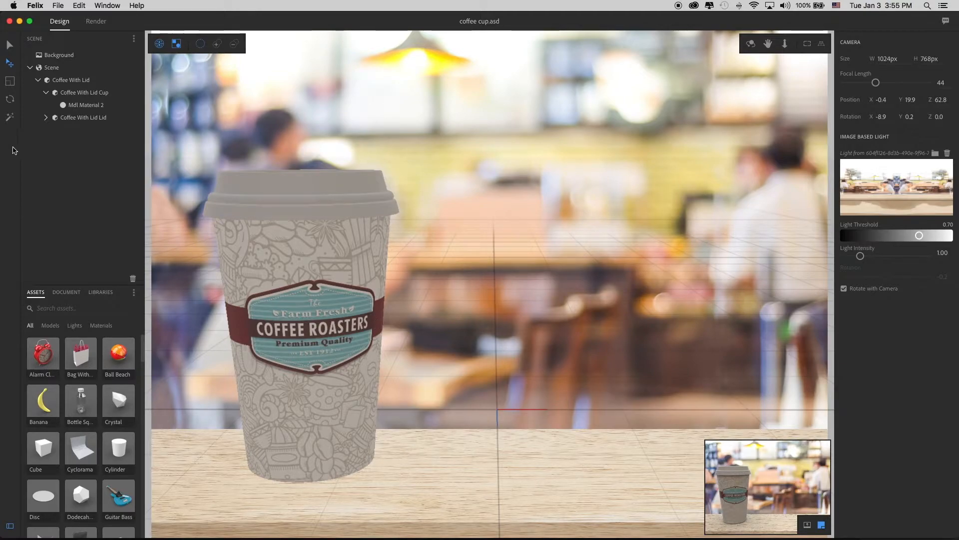
# Step: Set the base colour of the lid's Mdl Material to RGB 122, 18, 27, matching the cup's dark red band
pyautogui.click(46, 118)
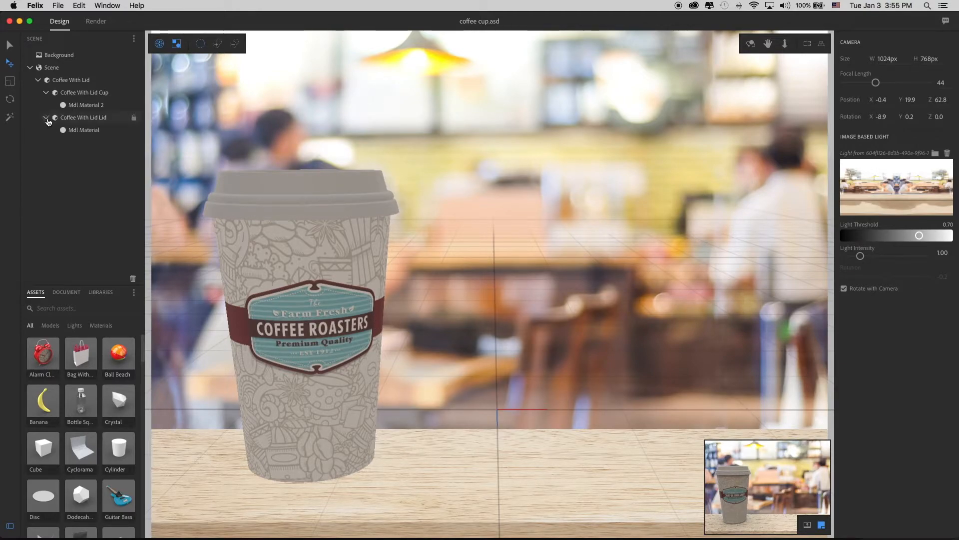
pyautogui.click(83, 131)
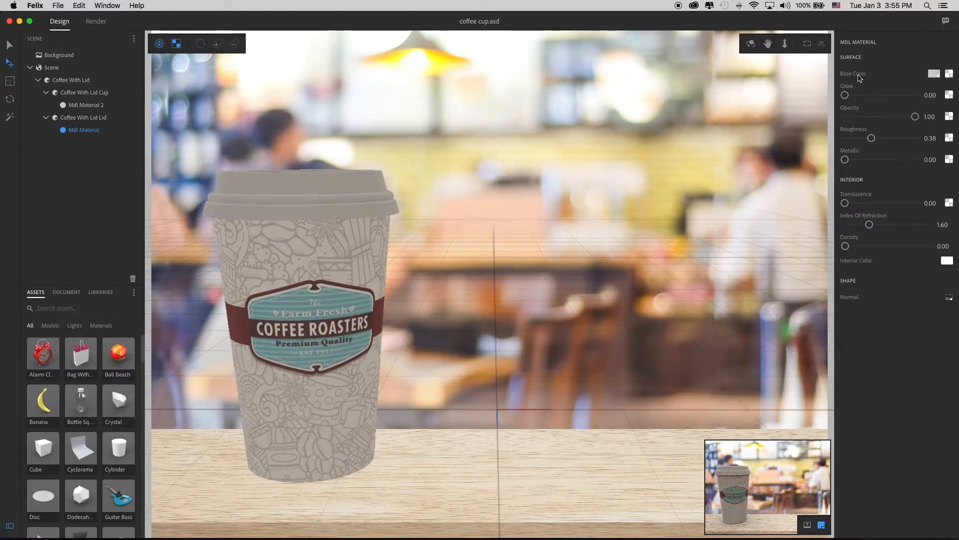
pyautogui.click(933, 74)
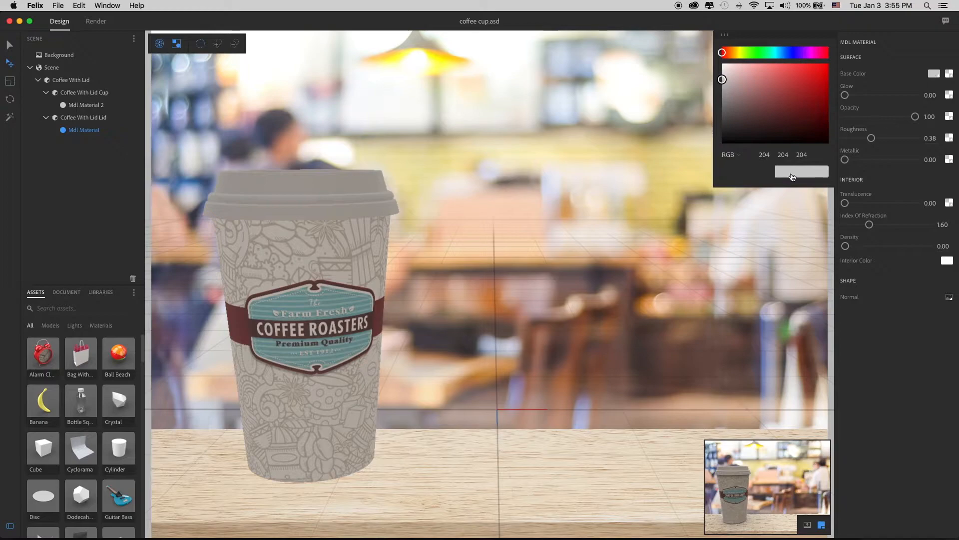
pyautogui.click(771, 155)
pyautogui.write('122')
pyautogui.press('Tab')
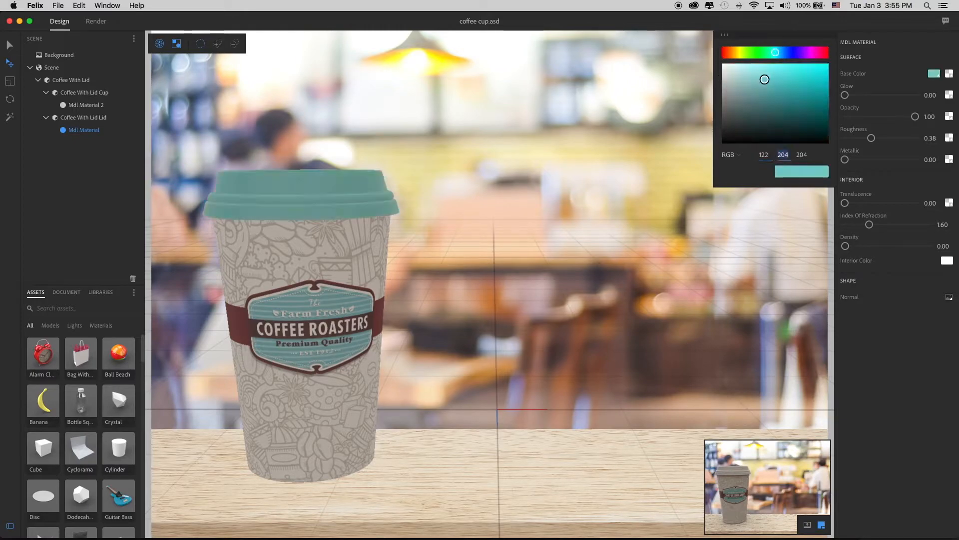
pyautogui.write('18')
pyautogui.press('Tab')
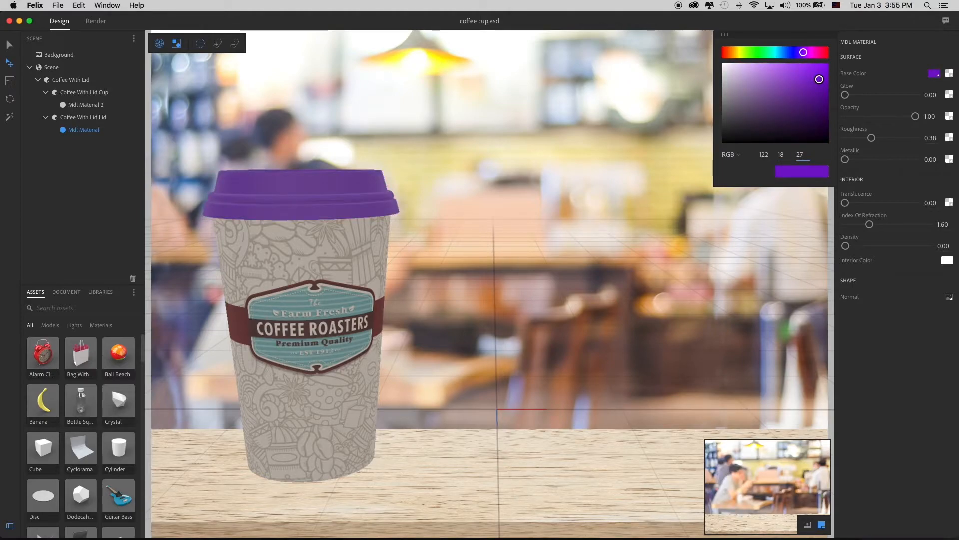
pyautogui.press('Return')
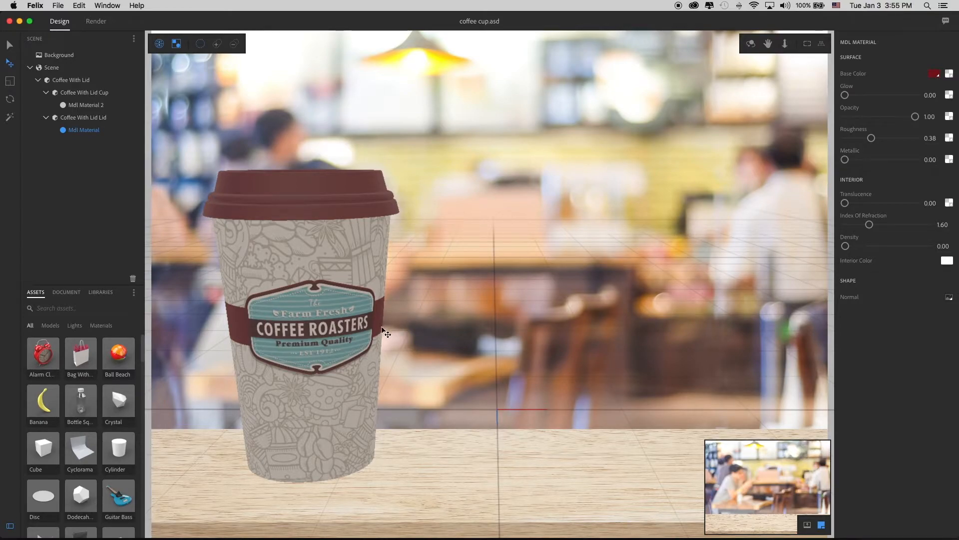
pyautogui.click(681, 350)
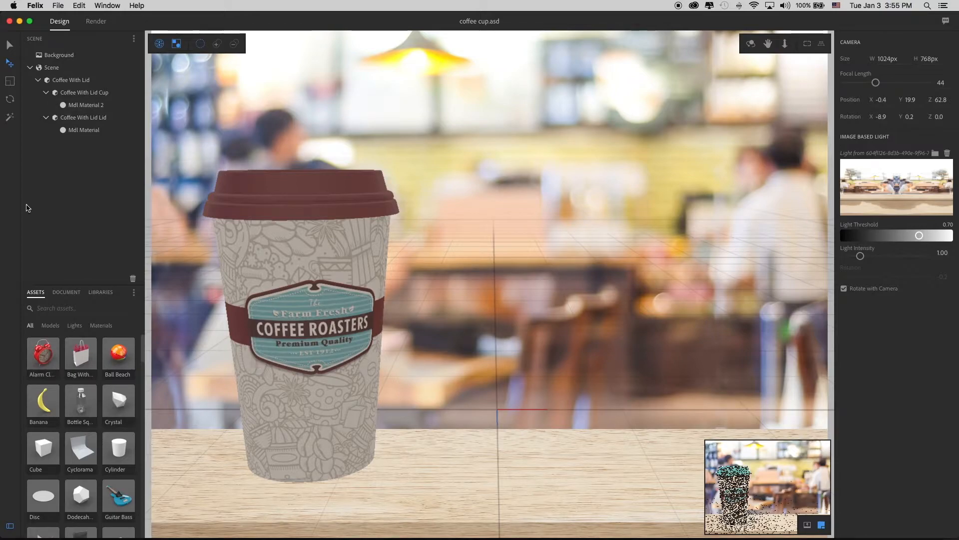
# Step: Turn off Rotate with Camera for the scene's image based light and change the light's rotation
pyautogui.click(52, 67)
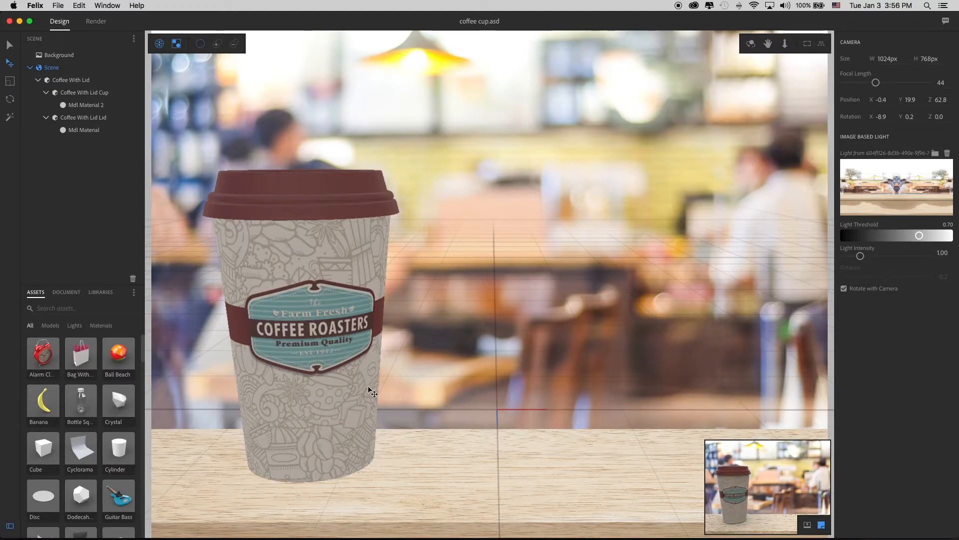
pyautogui.click(844, 291)
pyautogui.moveTo(890, 278); pyautogui.dragTo(861, 284)
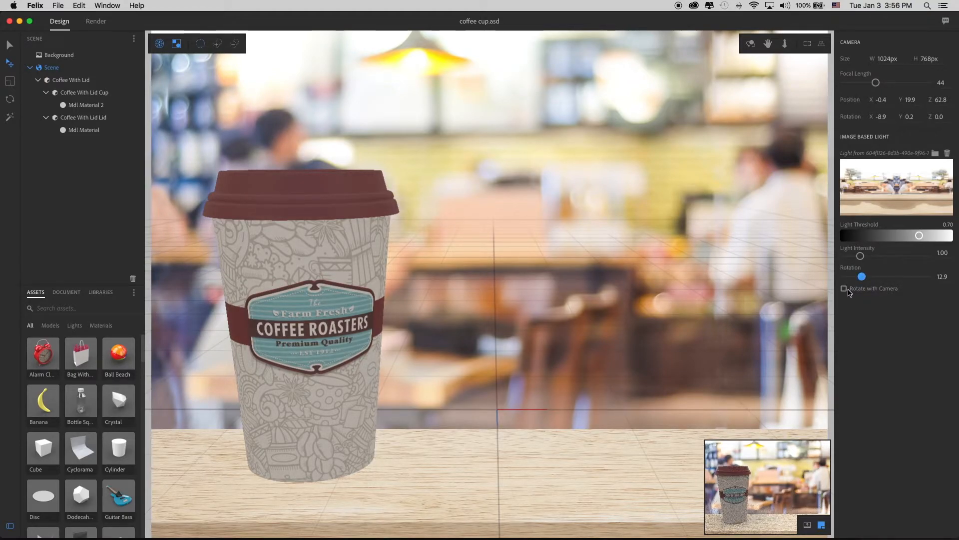
pyautogui.moveTo(863, 277); pyautogui.dragTo(880, 281)
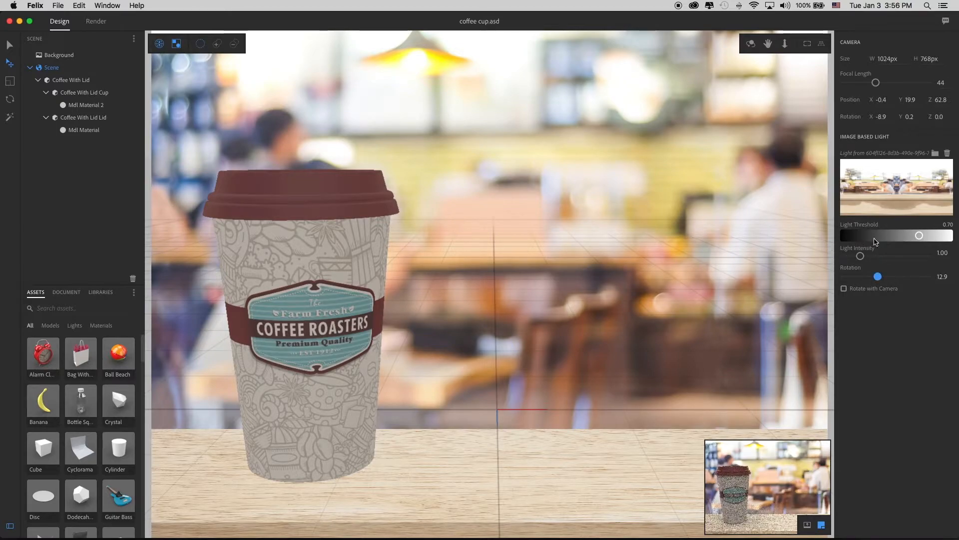
# Step: Set the image based light's intensity to 1.95, threshold to 0.69 and rotation to 94.3
pyautogui.moveTo(861, 256)
pyautogui.mouseDown()
pyautogui.moveTo(896, 259)
pyautogui.moveTo(874, 260)
pyautogui.mouseUp()
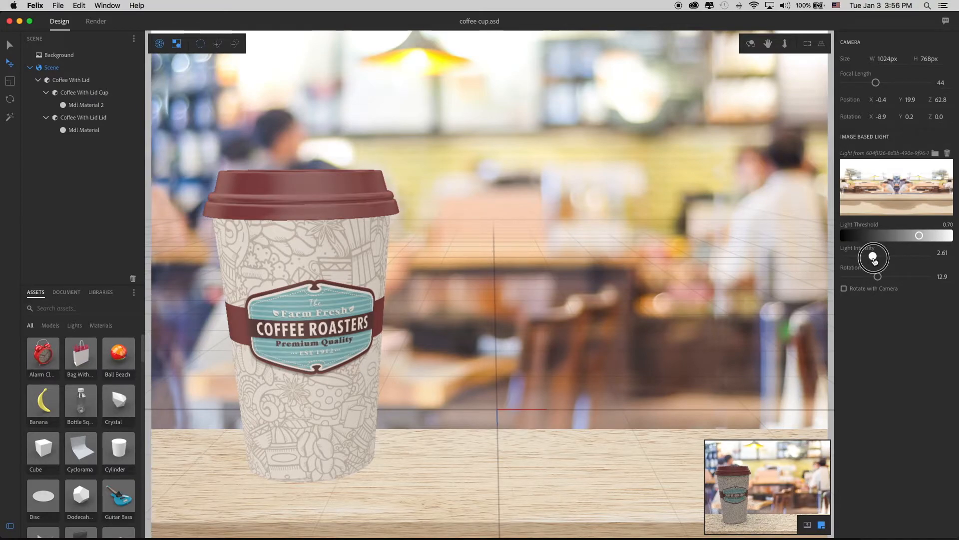
pyautogui.moveTo(874, 261); pyautogui.dragTo(869, 260)
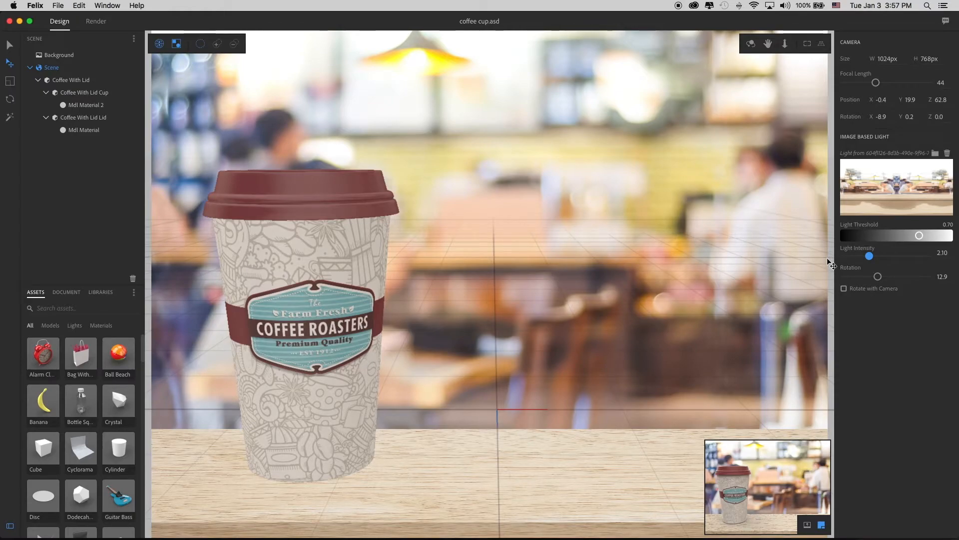
pyautogui.moveTo(924, 236); pyautogui.dragTo(919, 239)
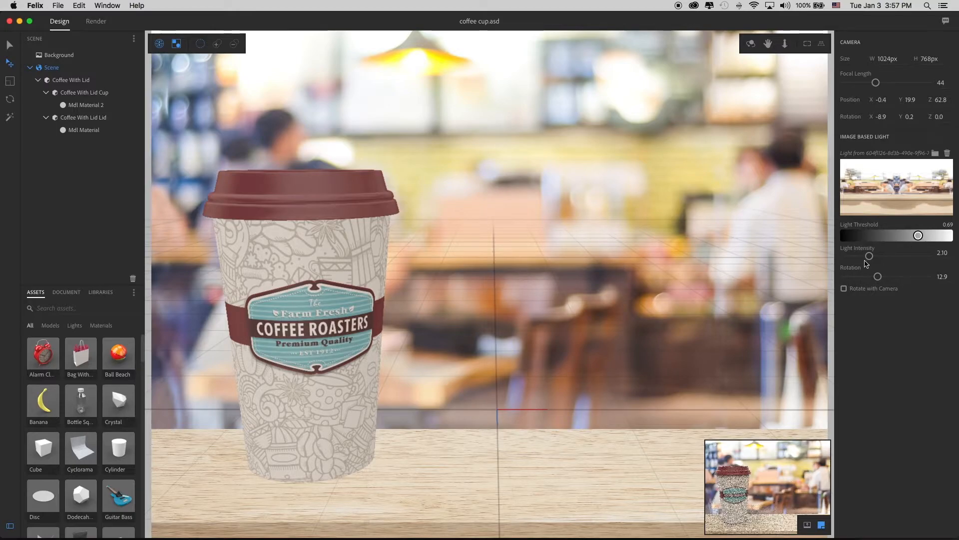
pyautogui.moveTo(871, 259); pyautogui.dragTo(910, 287)
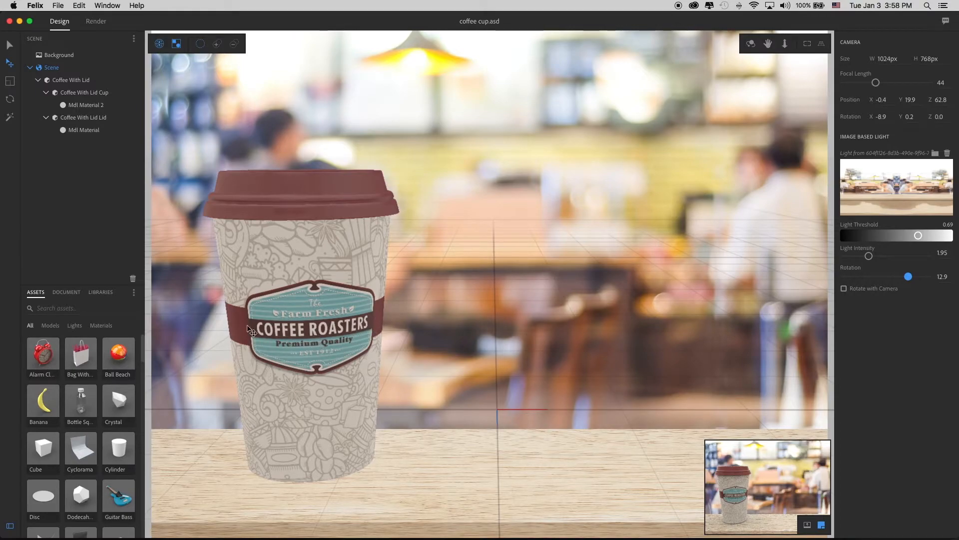
# Step: Make the cup's Mdl Material 2 glossier with roughness 0.25 and metallic 0.70
pyautogui.click(87, 105)
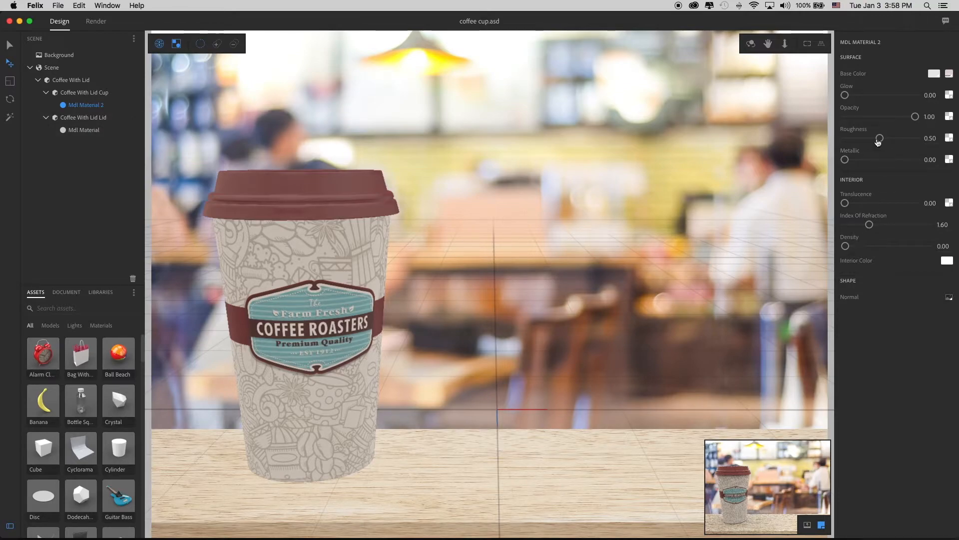
pyautogui.moveTo(881, 140); pyautogui.dragTo(893, 169)
pyautogui.moveTo(900, 168); pyautogui.dragTo(895, 170)
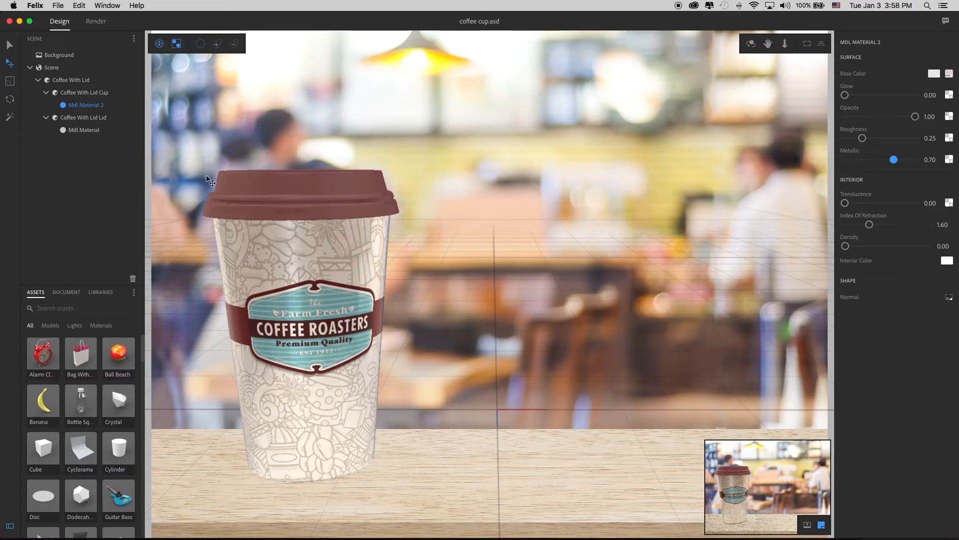
# Step: Set the lid's Mdl Material to roughness 0.28 and metallic 0.24
pyautogui.click(94, 131)
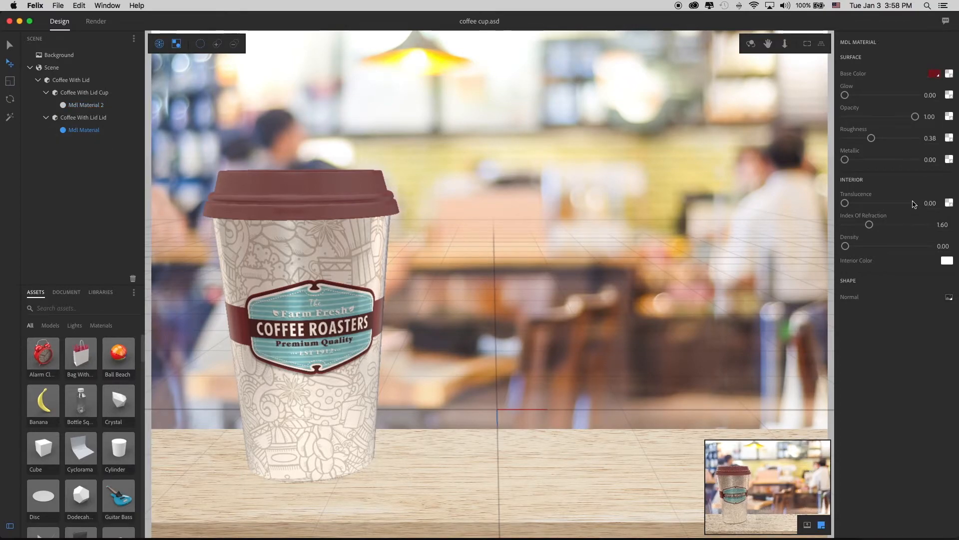
pyautogui.moveTo(872, 138); pyautogui.dragTo(867, 146)
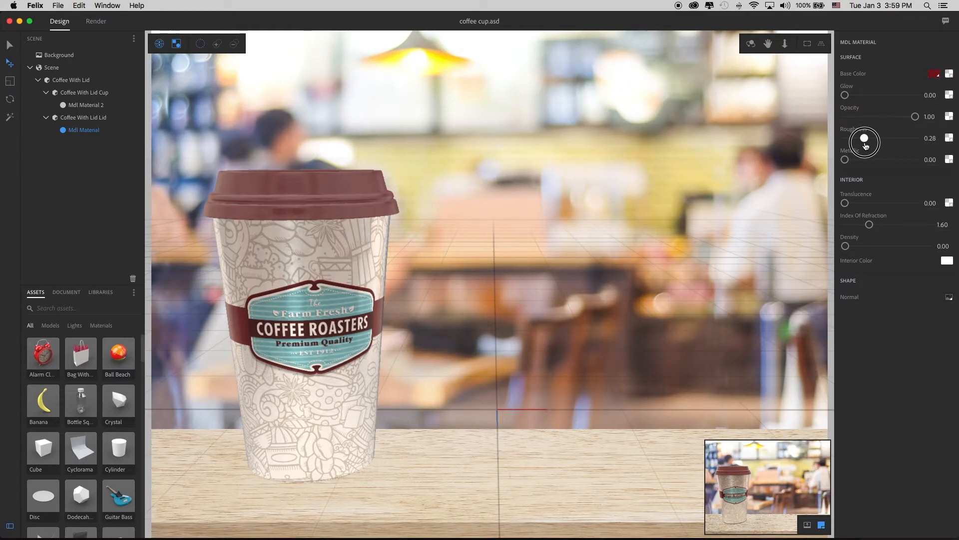
pyautogui.moveTo(867, 146); pyautogui.dragTo(866, 145)
pyautogui.moveTo(845, 159); pyautogui.dragTo(861, 159)
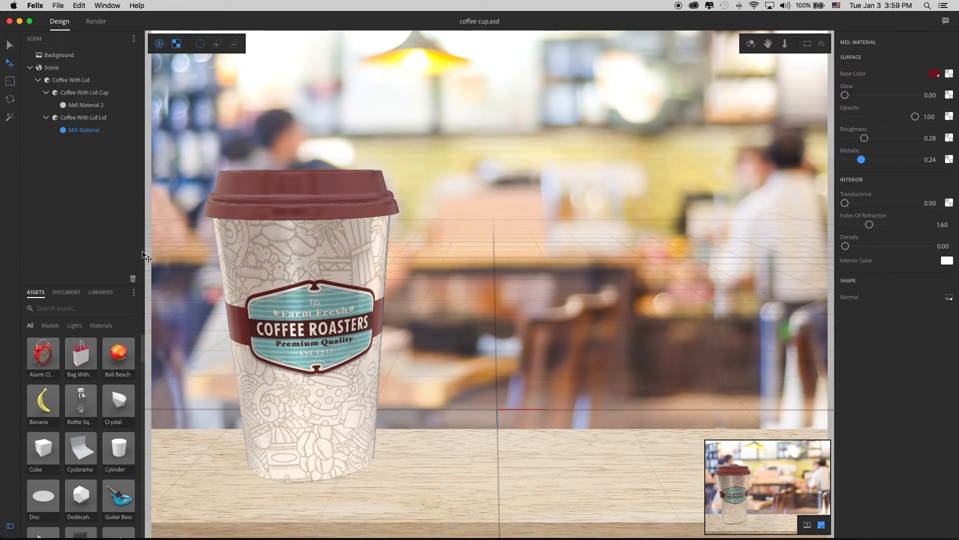
# Step: Reduce the image based light's rotation slightly to fine-tune the reflections on the cup
pyautogui.click(76, 105)
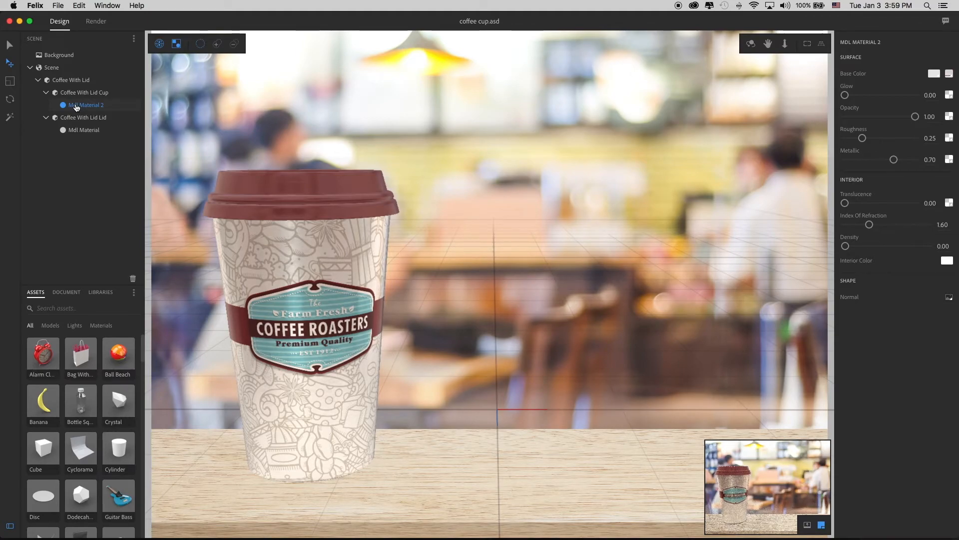
pyautogui.click(52, 68)
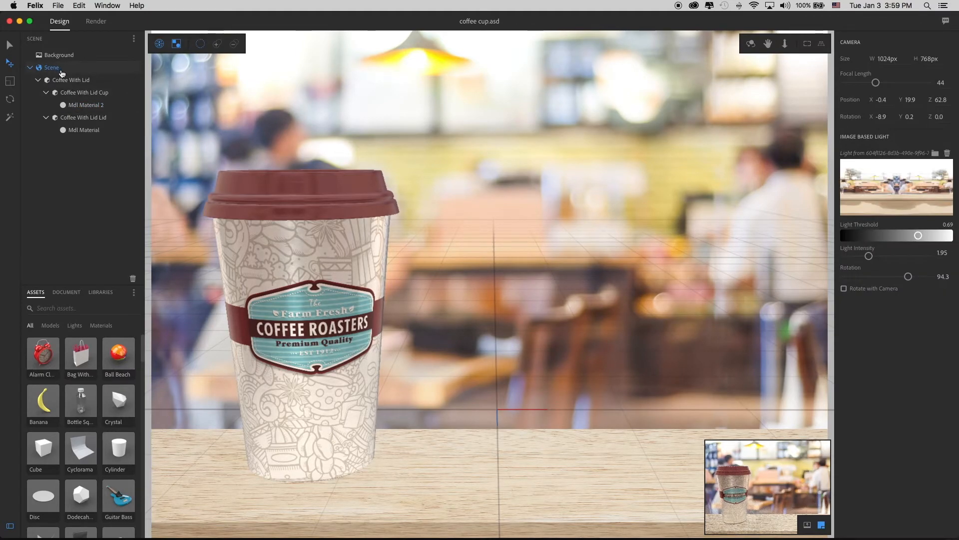
pyautogui.moveTo(910, 279)
pyautogui.mouseDown()
pyautogui.moveTo(859, 284)
pyautogui.moveTo(906, 287)
pyautogui.mouseUp()
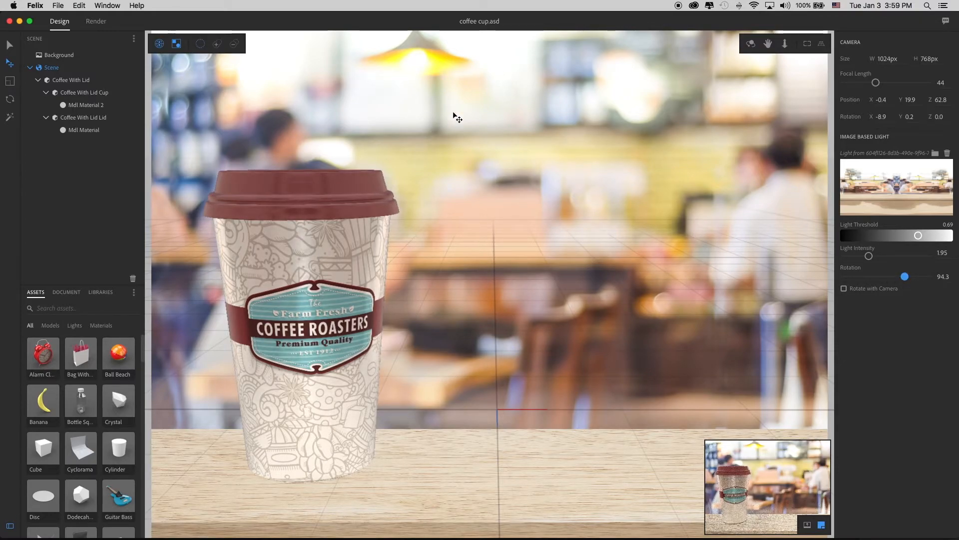
pyautogui.moveTo(905, 282); pyautogui.dragTo(904, 283)
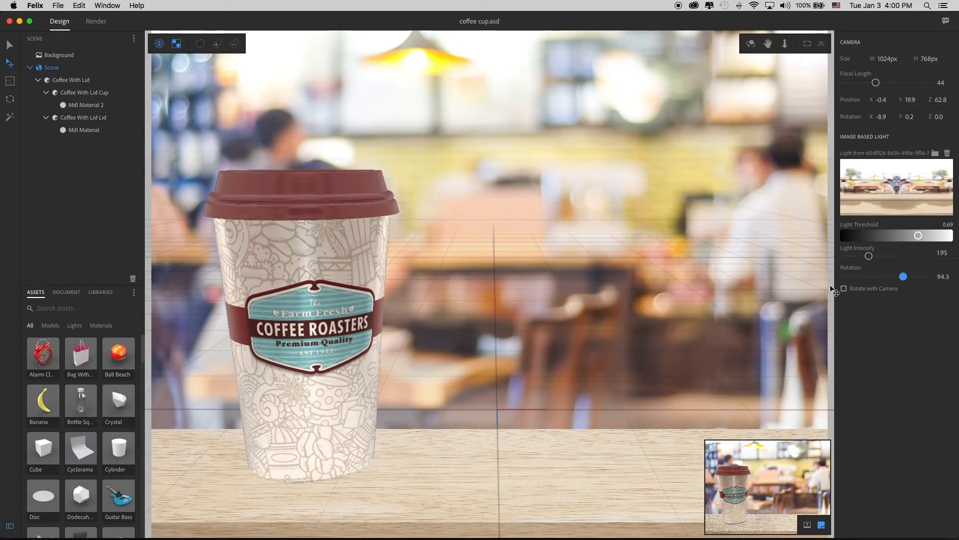
pyautogui.moveTo(906, 281); pyautogui.dragTo(905, 281)
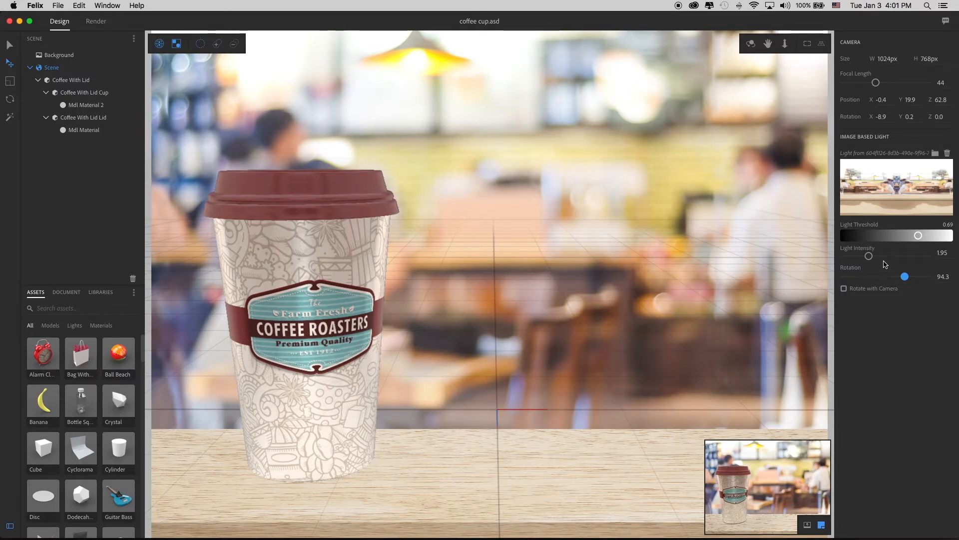
# Step: Set the image based light's threshold to 0.56 and its intensity to 1.48
pyautogui.moveTo(870, 257); pyautogui.dragTo(861, 259)
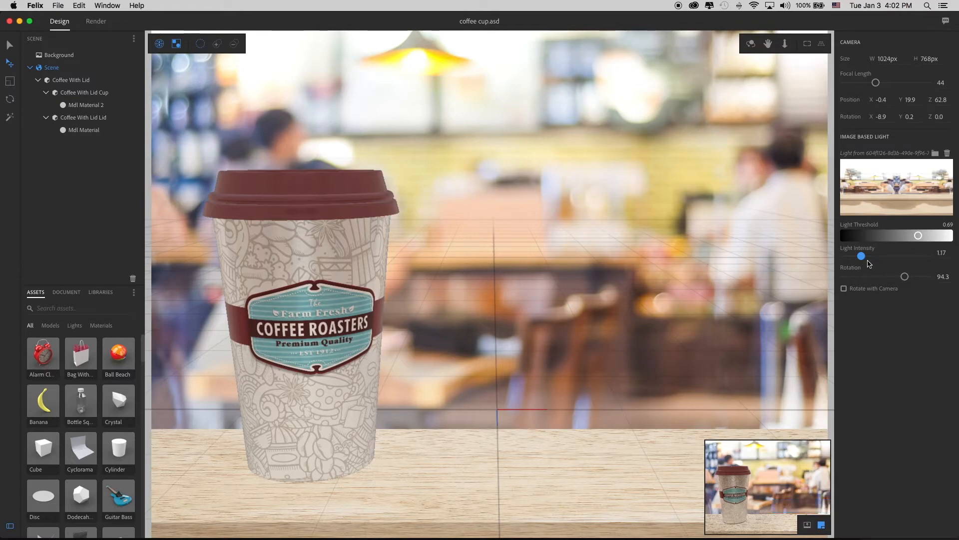
pyautogui.moveTo(862, 256); pyautogui.dragTo(859, 256)
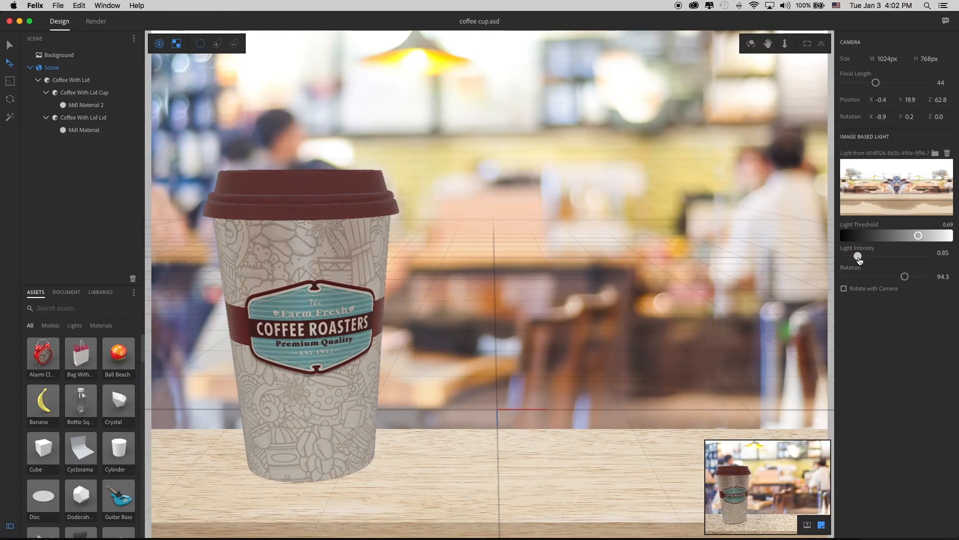
pyautogui.moveTo(920, 237); pyautogui.dragTo(937, 240)
pyautogui.moveTo(937, 241); pyautogui.dragTo(935, 242)
pyautogui.moveTo(935, 241); pyautogui.dragTo(899, 243)
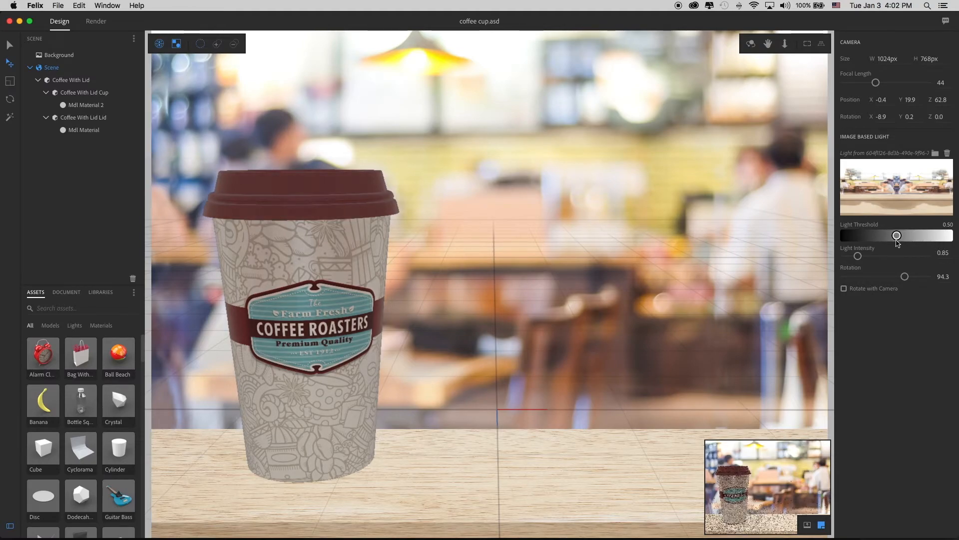
pyautogui.moveTo(898, 242); pyautogui.dragTo(904, 242)
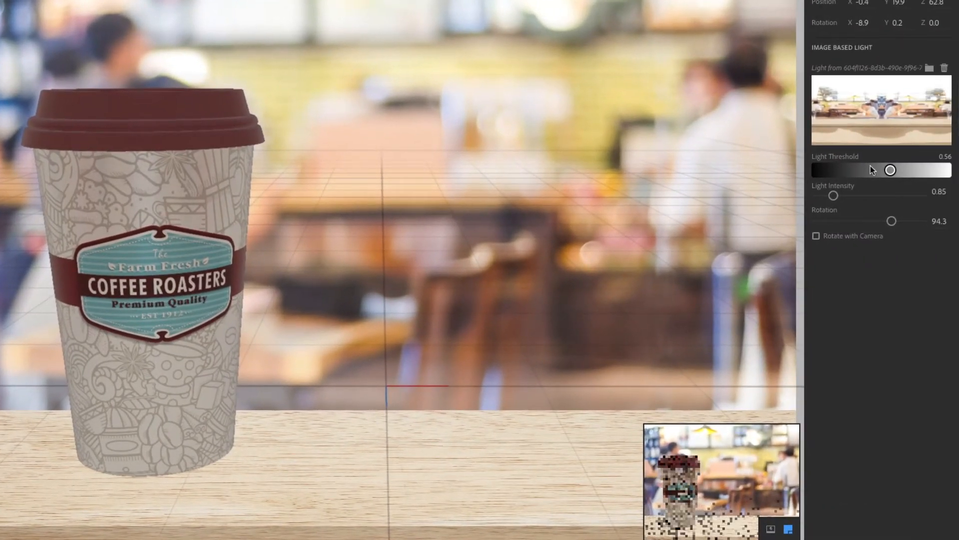
pyautogui.click(838, 196)
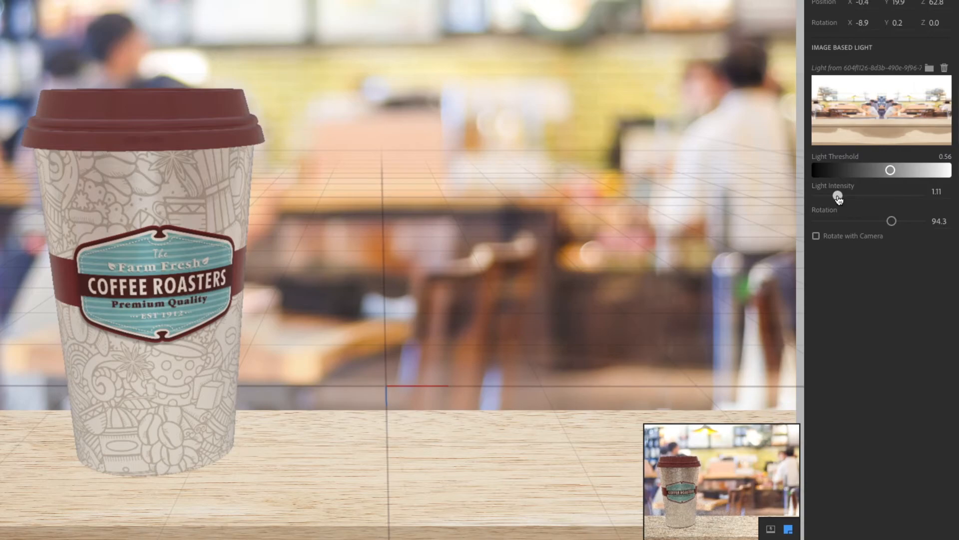
pyautogui.moveTo(838, 196); pyautogui.dragTo(841, 197)
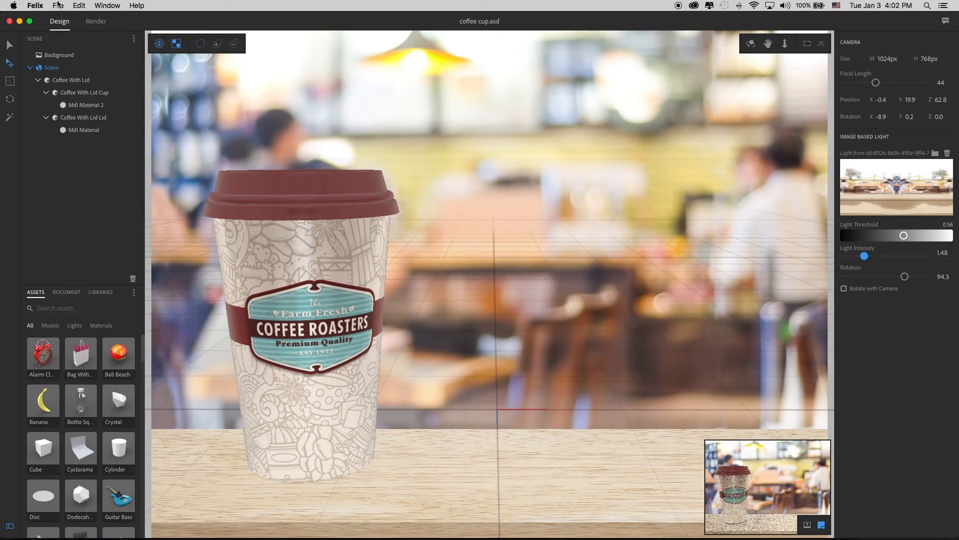
# Step: Save the coffee cup project
pyautogui.click(58, 5)
pyautogui.click(67, 52)
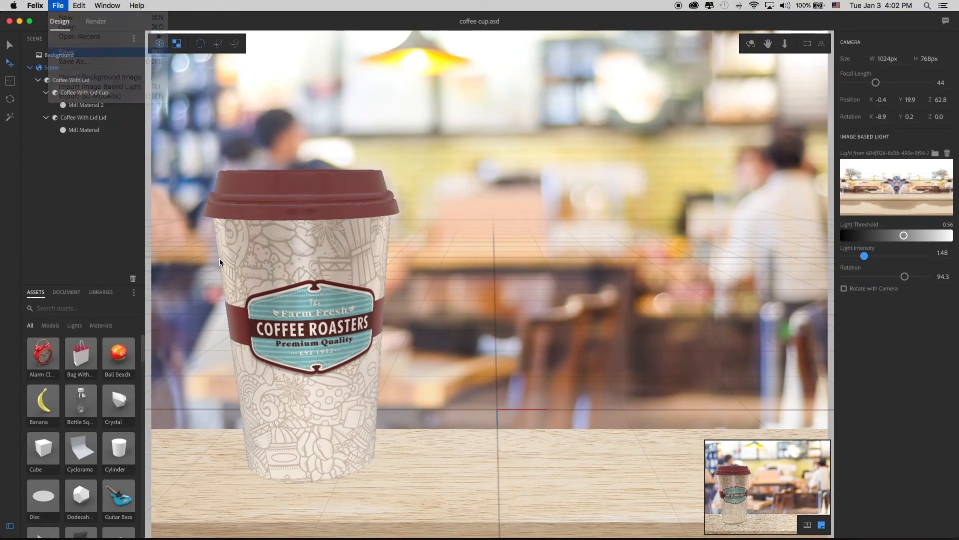
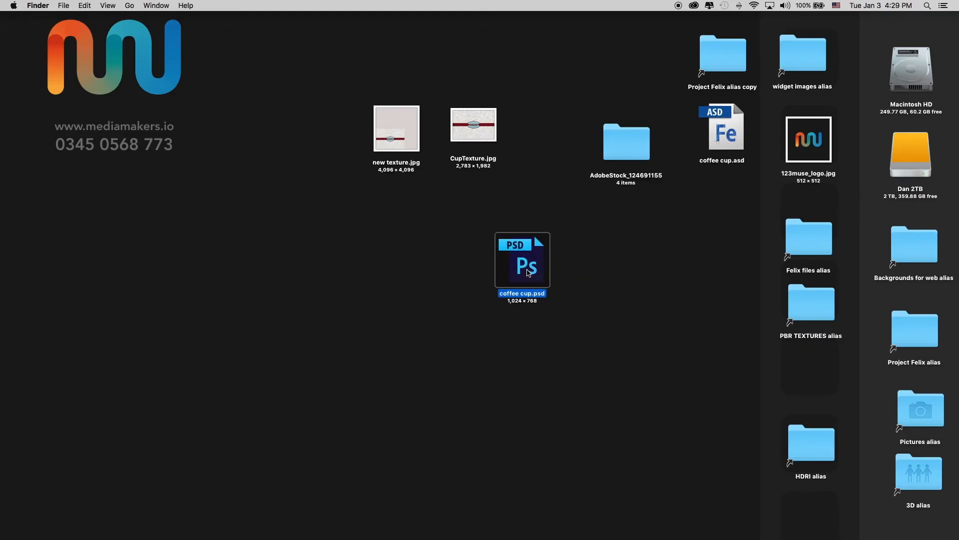
# Step: Open the rendered coffee cup.psd from the Desktop in Photoshop without creating a new library from it
pyautogui.doubleClick(531, 268)
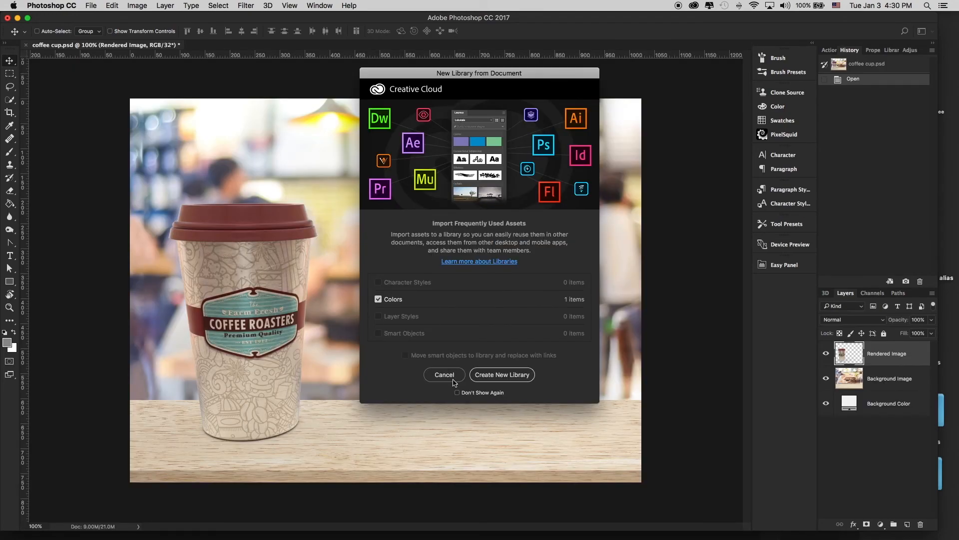
pyautogui.click(444, 375)
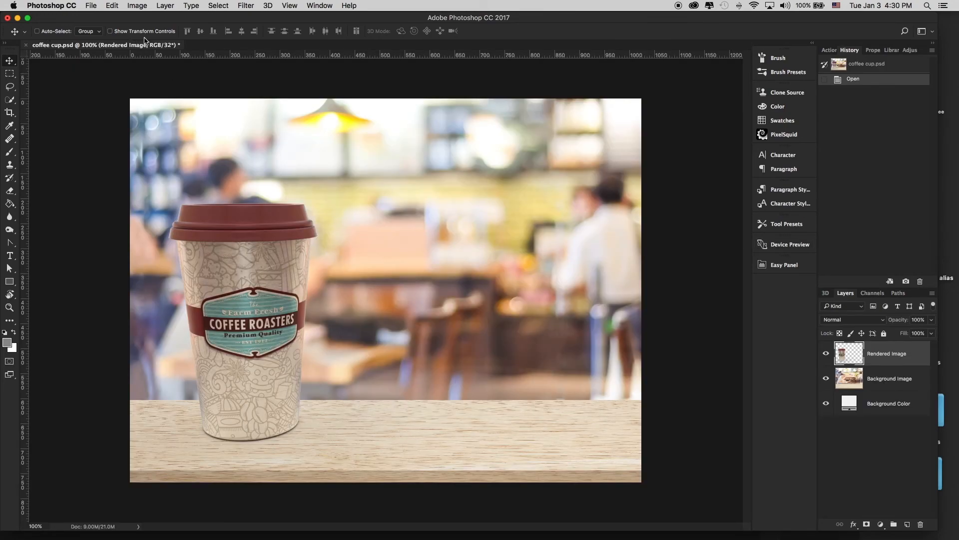
# Step: Convert the document to 16 bits per channel without merging the layers
pyautogui.click(145, 5)
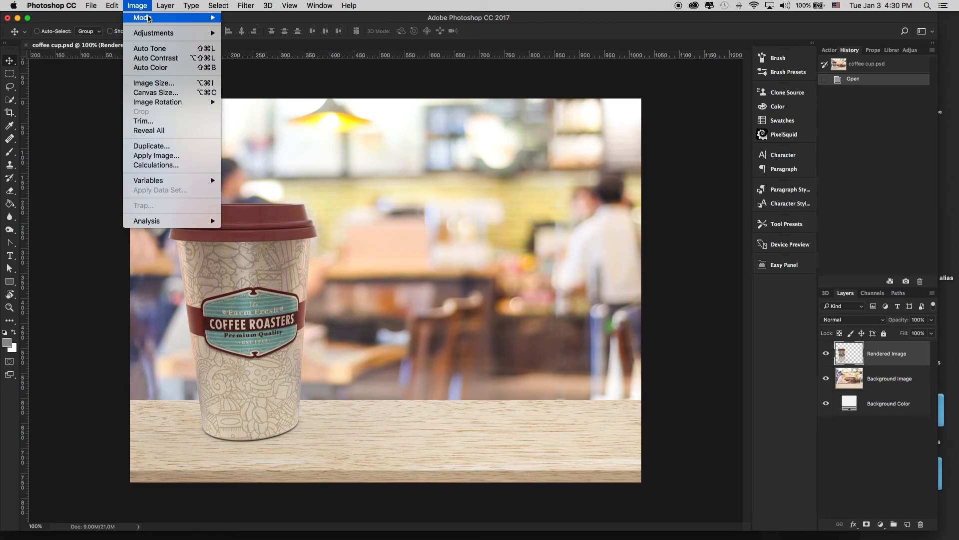
pyautogui.moveTo(150, 18)
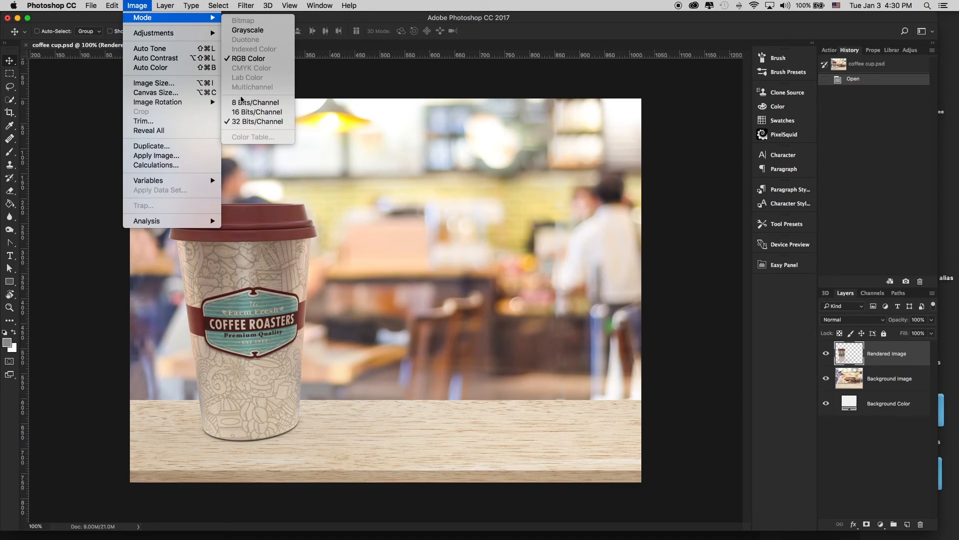
pyautogui.click(286, 109)
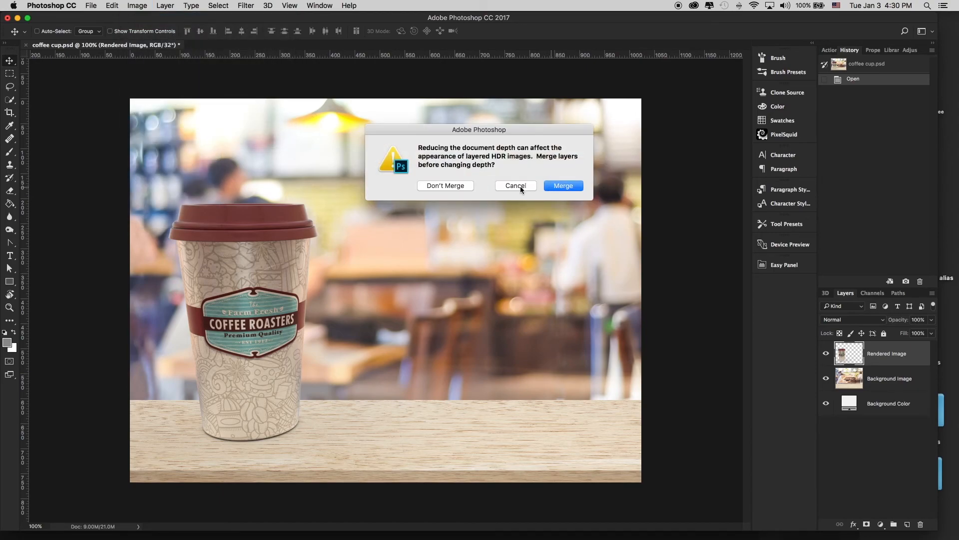
pyautogui.click(448, 186)
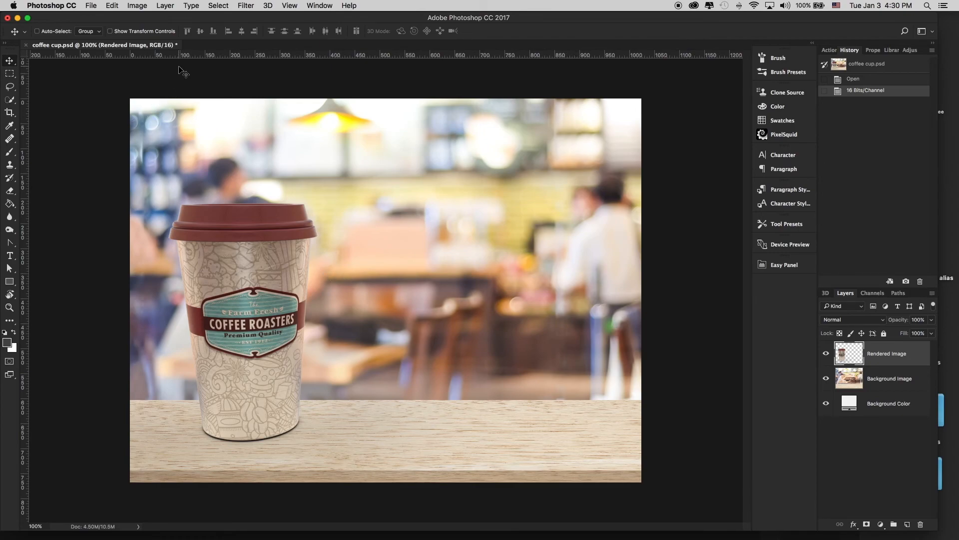
# Step: Check the filters available in 16-bit mode and revert the document to its state before the depth conversion
pyautogui.click(254, 5)
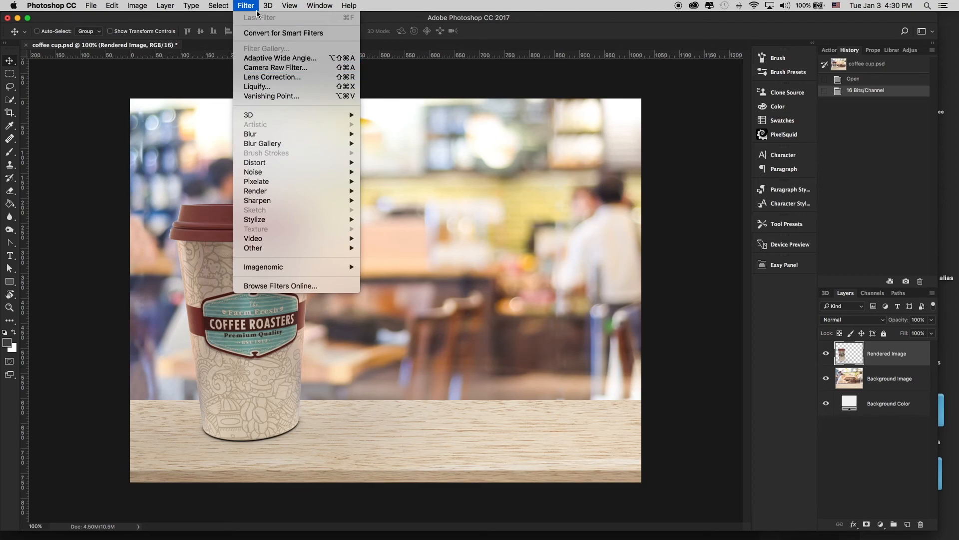
pyautogui.moveTo(268, 5)
pyautogui.click(704, 103)
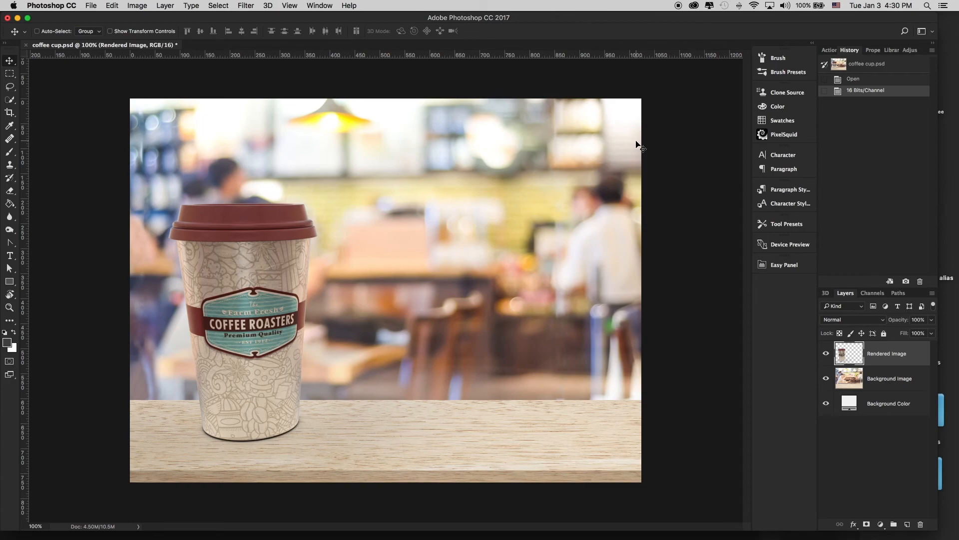
pyautogui.click(873, 81)
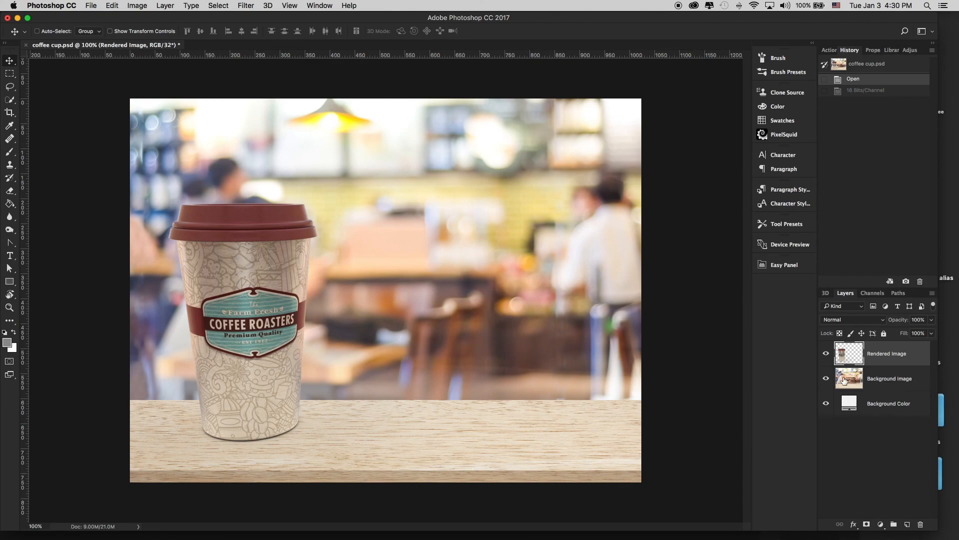
# Step: Hide the Background Image layer and add a layer mask to the Rendered Image layer
pyautogui.click(826, 378)
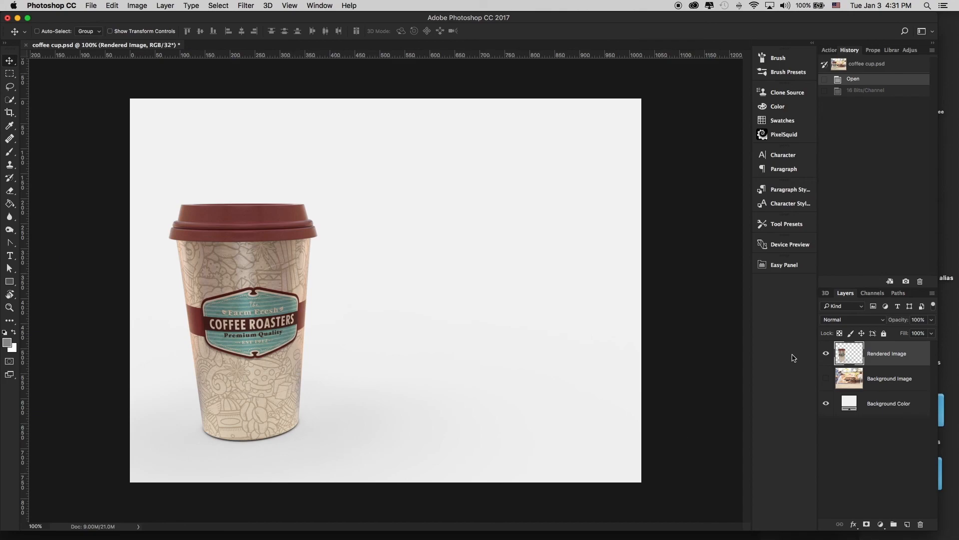
pyautogui.click(872, 524)
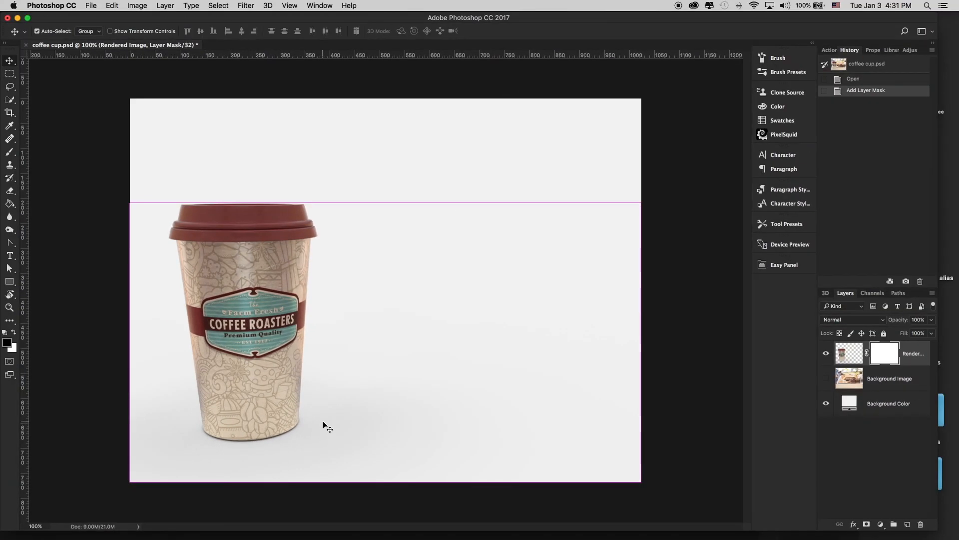
# Step: Mask out part of the shadow beside the cup's base with a black 50 px brush, checking it with the Background Color layer briefly hidden
pyautogui.click(11, 152)
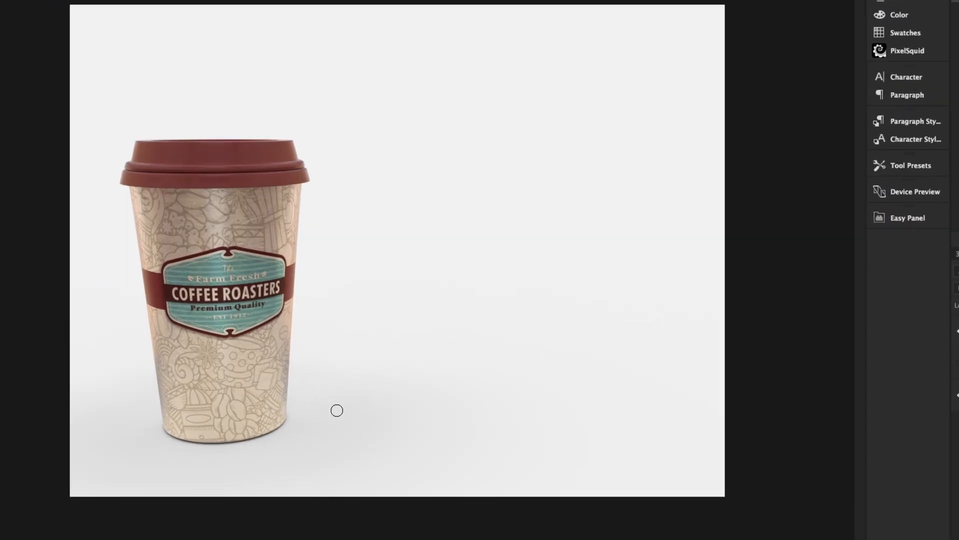
pyautogui.moveTo(336, 419)
pyautogui.mouseDown()
pyautogui.moveTo(341, 435)
pyautogui.moveTo(319, 454)
pyautogui.moveTo(337, 429)
pyautogui.mouseUp()
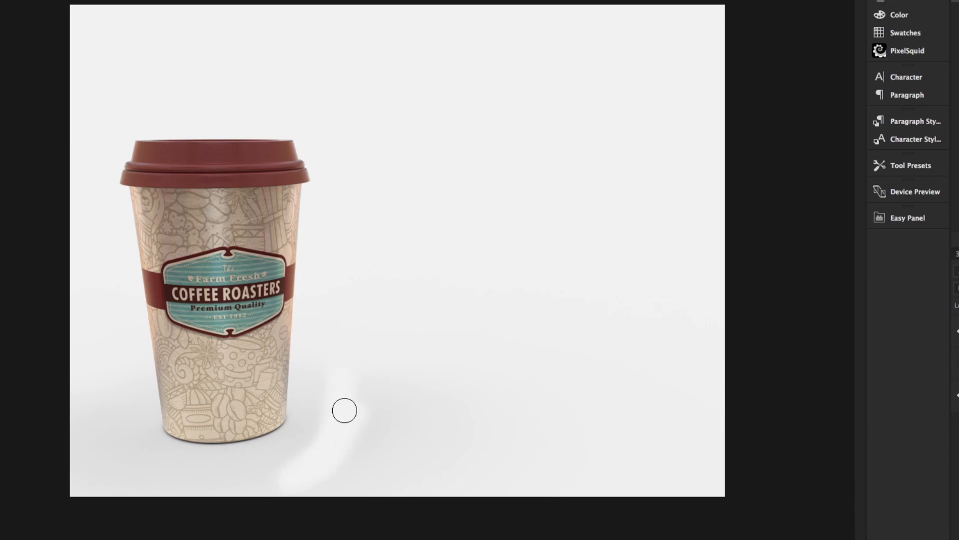
pyautogui.press('super+plus')
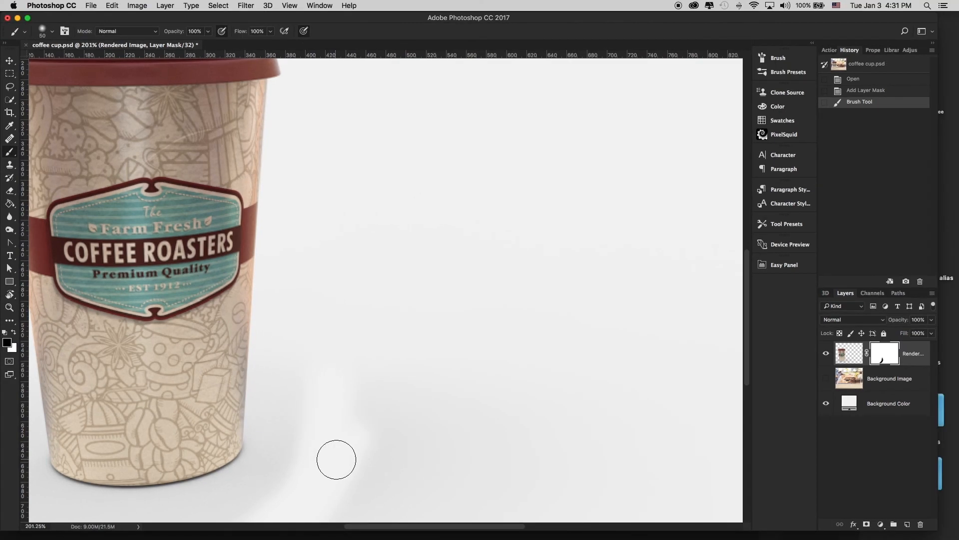
pyautogui.moveTo(324, 434); pyautogui.dragTo(302, 497)
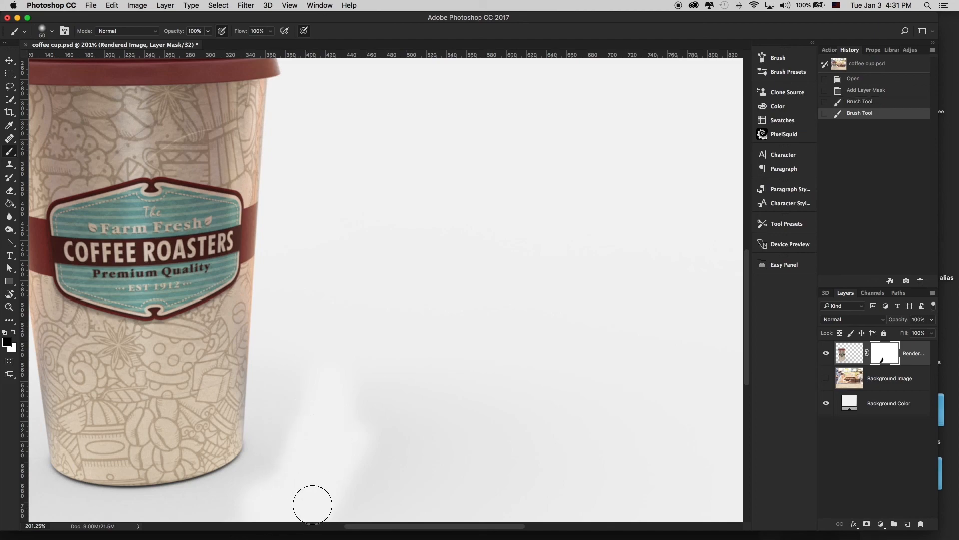
pyautogui.moveTo(332, 315); pyautogui.dragTo(345, 435)
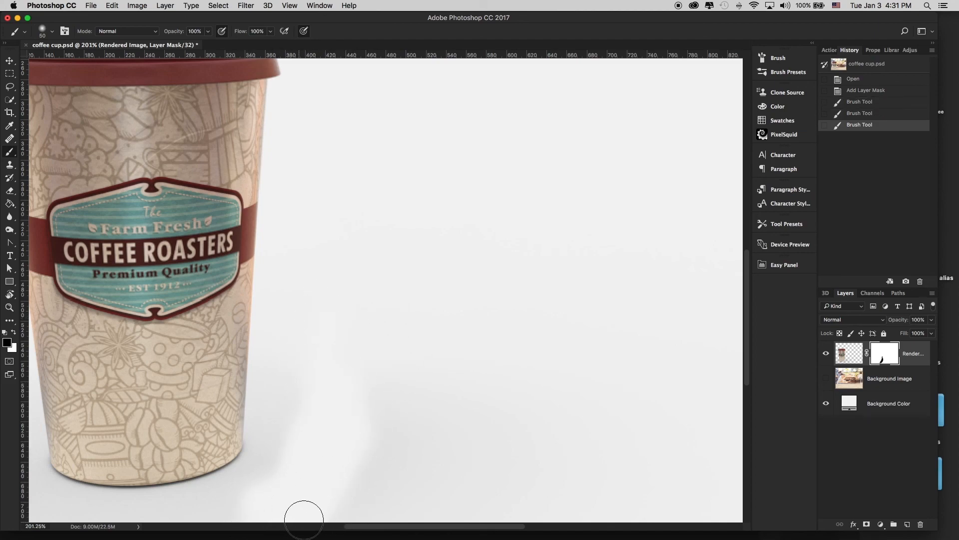
pyautogui.click(827, 404)
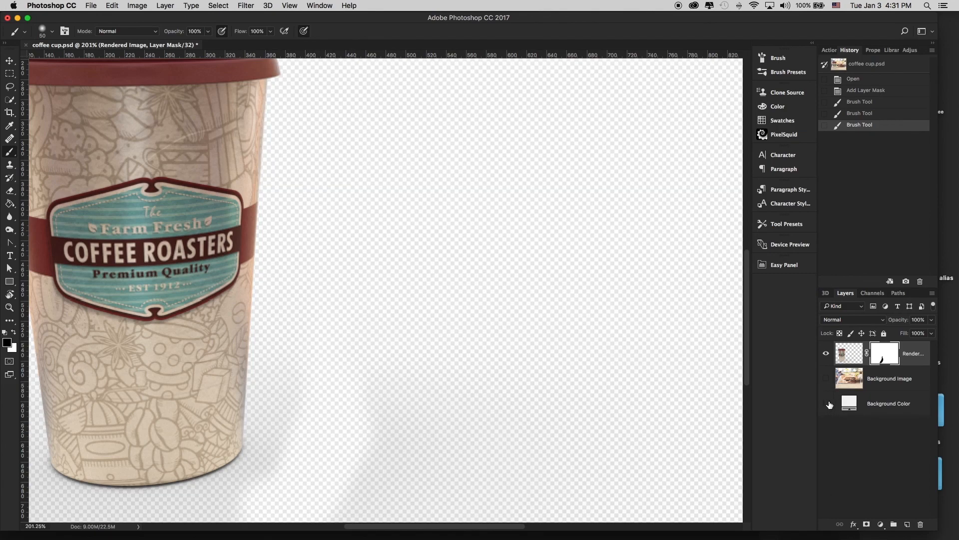
pyautogui.click(827, 404)
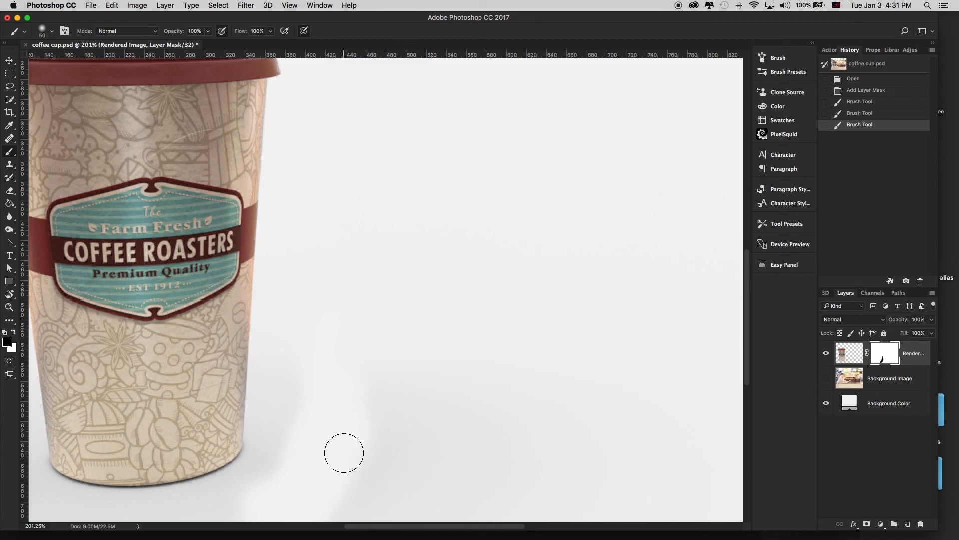
# Step: Disable the Rendered Image layer's mask and show the Background Image layer again
pyautogui.rightClick(870, 354)
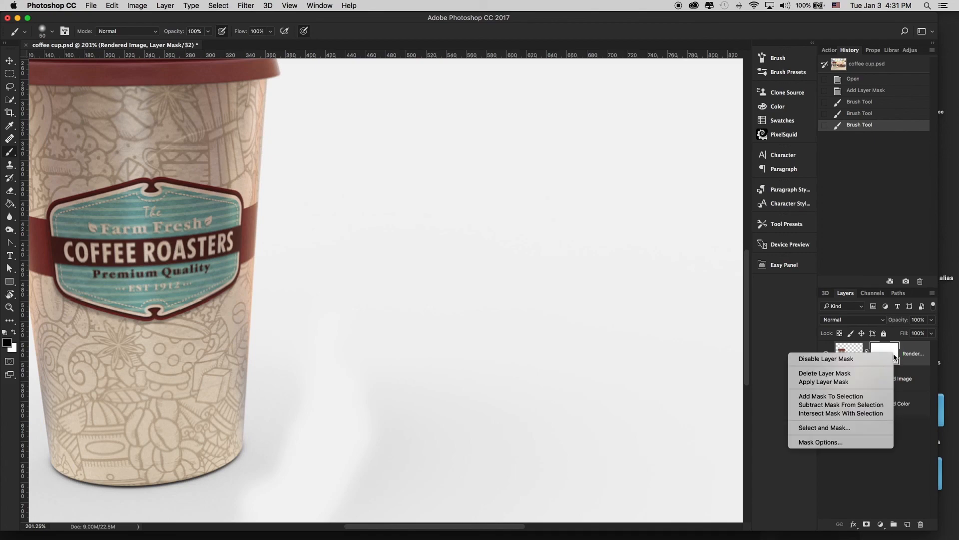
pyautogui.click(864, 360)
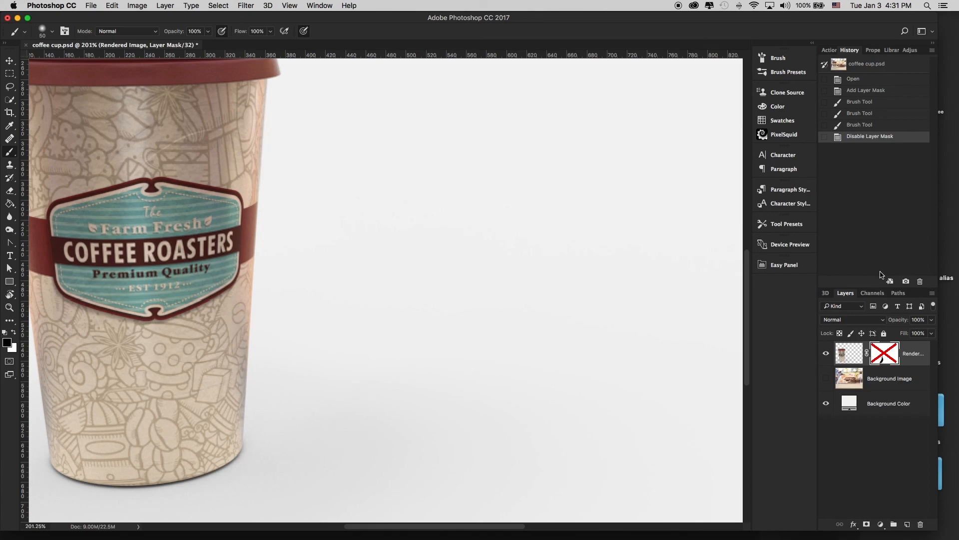
pyautogui.keyDown('alt'); pyautogui.scroll(-5, 465, 360); pyautogui.keyUp('alt')
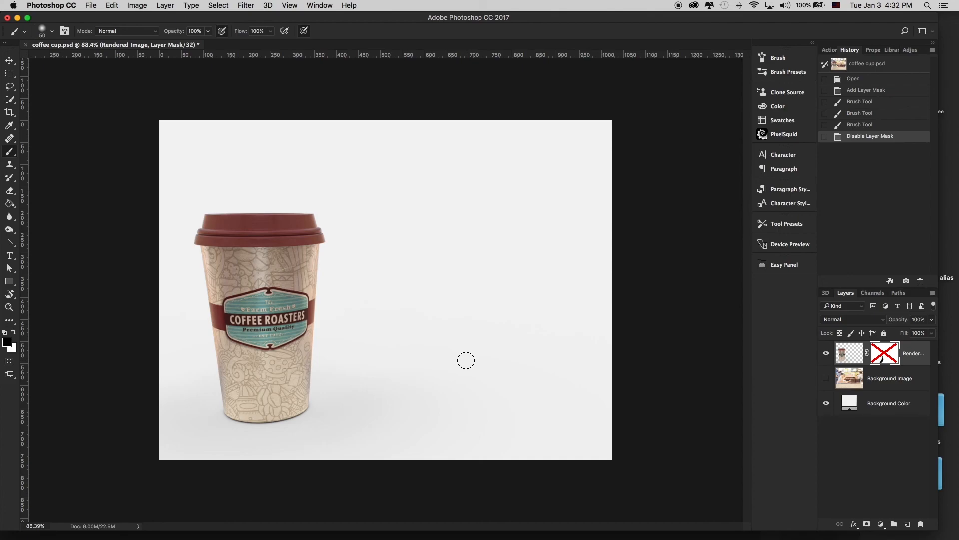
pyautogui.click(826, 379)
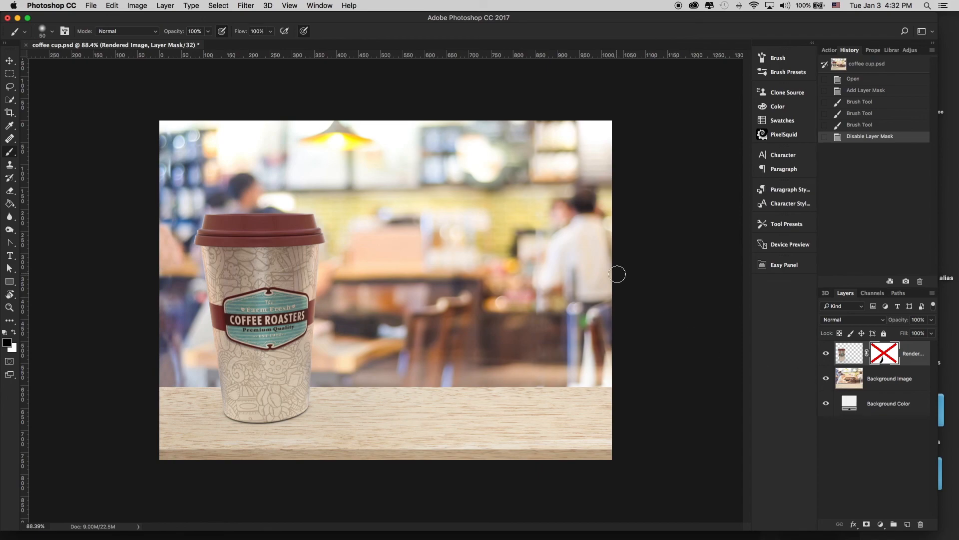